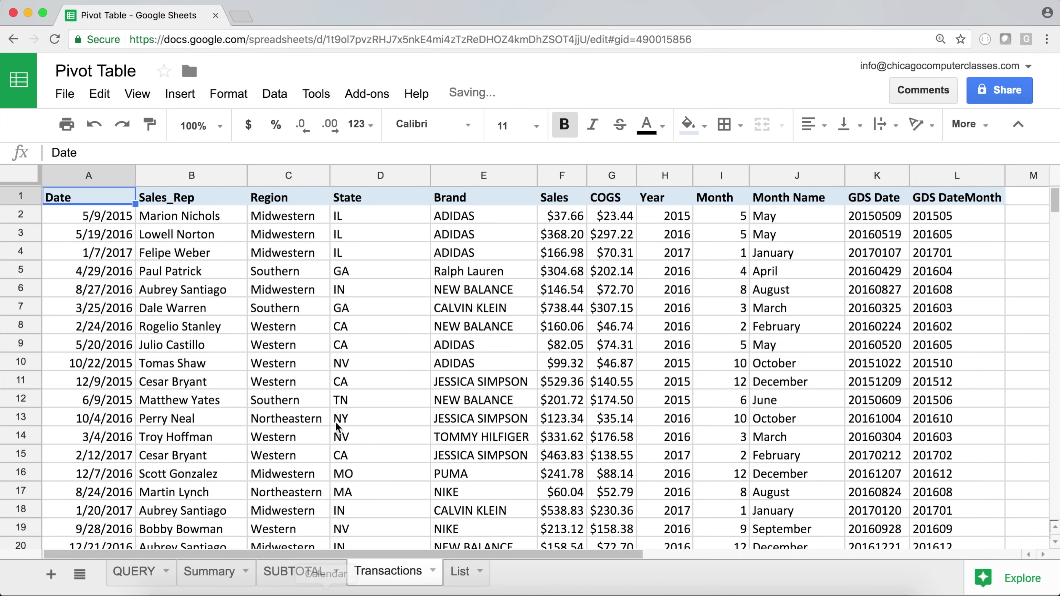
On the List sheet, enter the header States in A1 and IL, CA, NV, NY below it
left_click(461, 572)
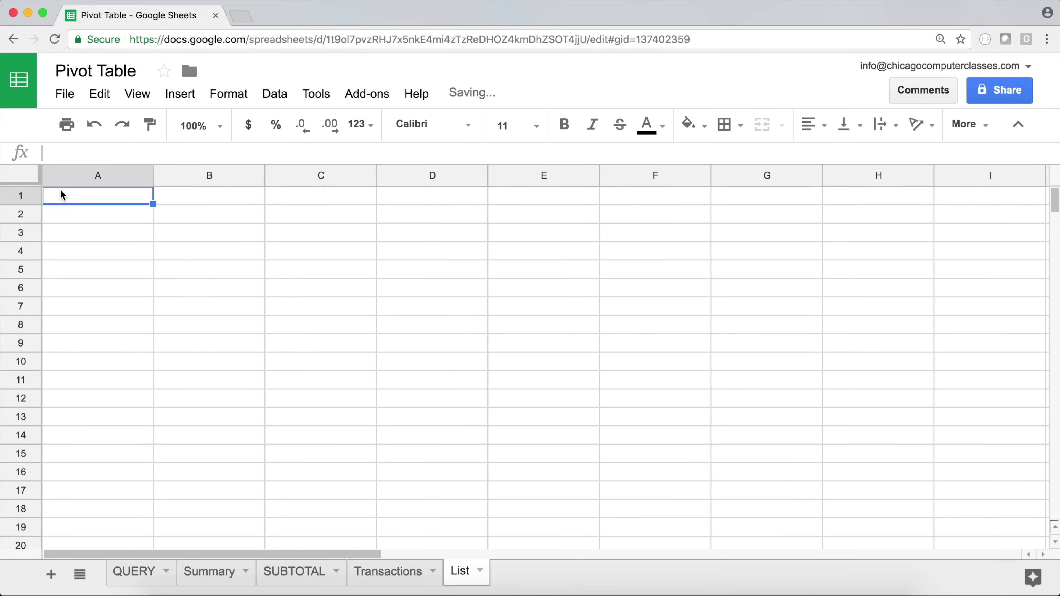
type("States")
key("Return")
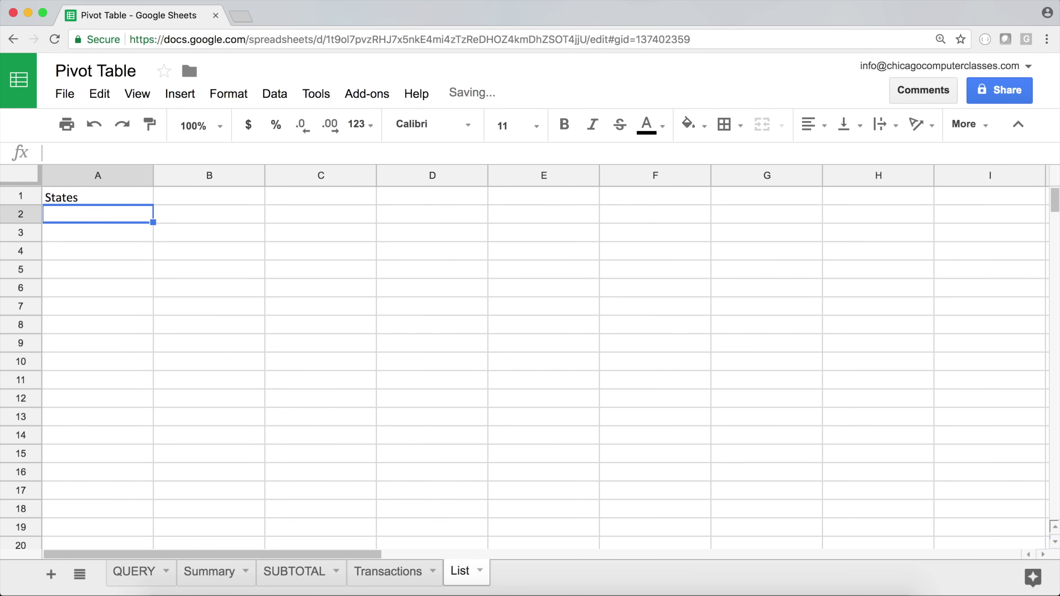
type("IL")
key("Return")
type("CA")
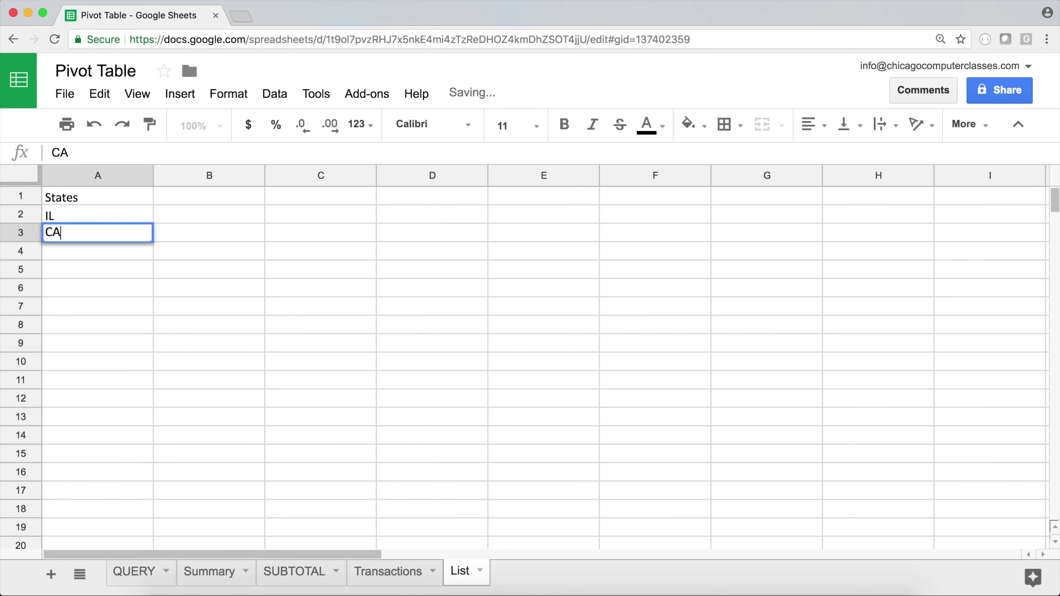
key("Return")
type("NV")
key("Return")
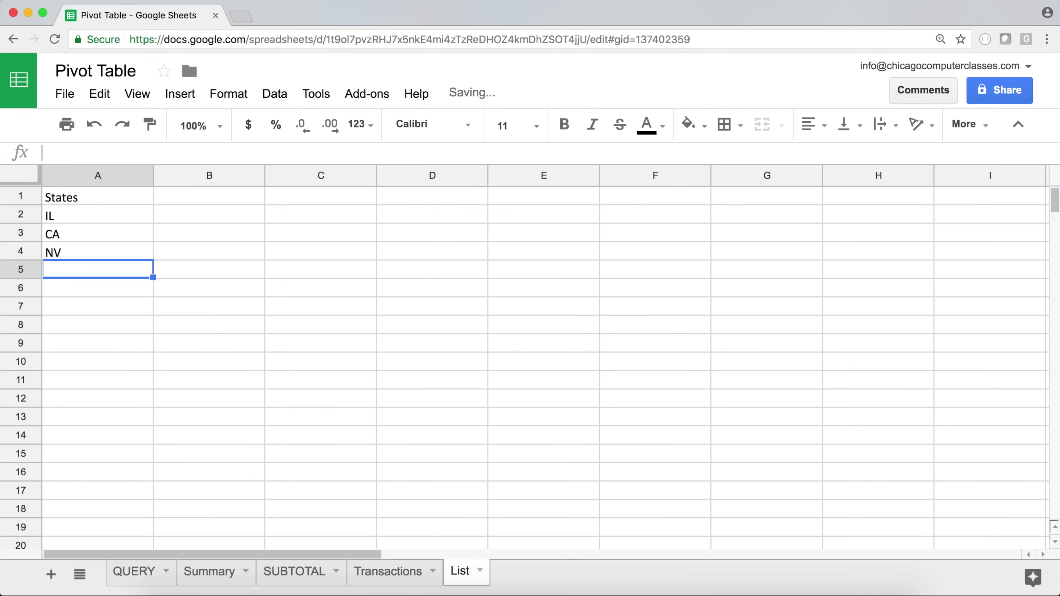
type("NY")
key("Return")
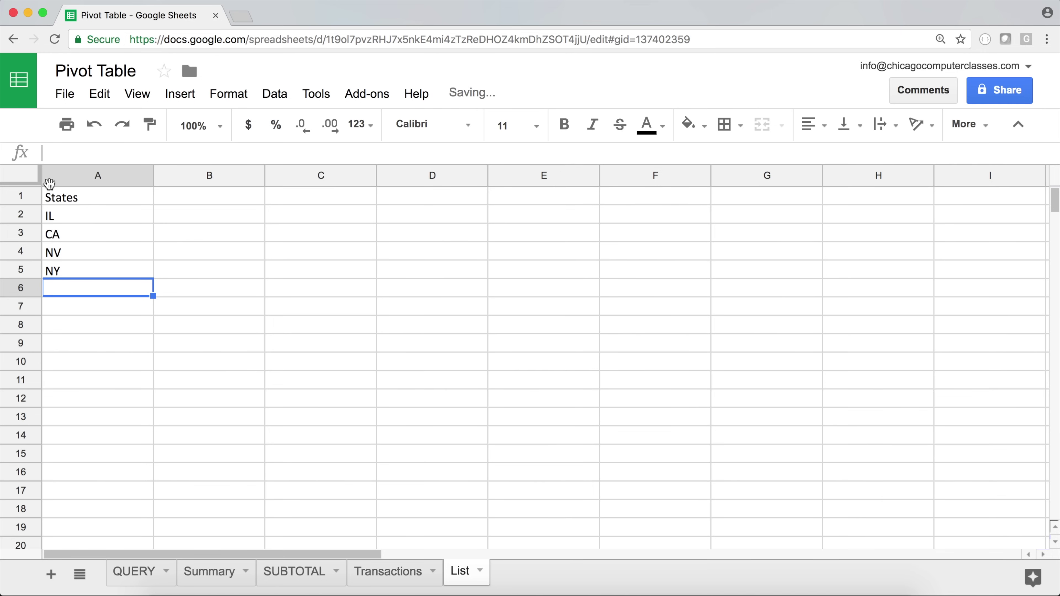
Select the four state codes, glance at the Transactions data, and return to List
left_click_drag(59, 213, 74, 274)
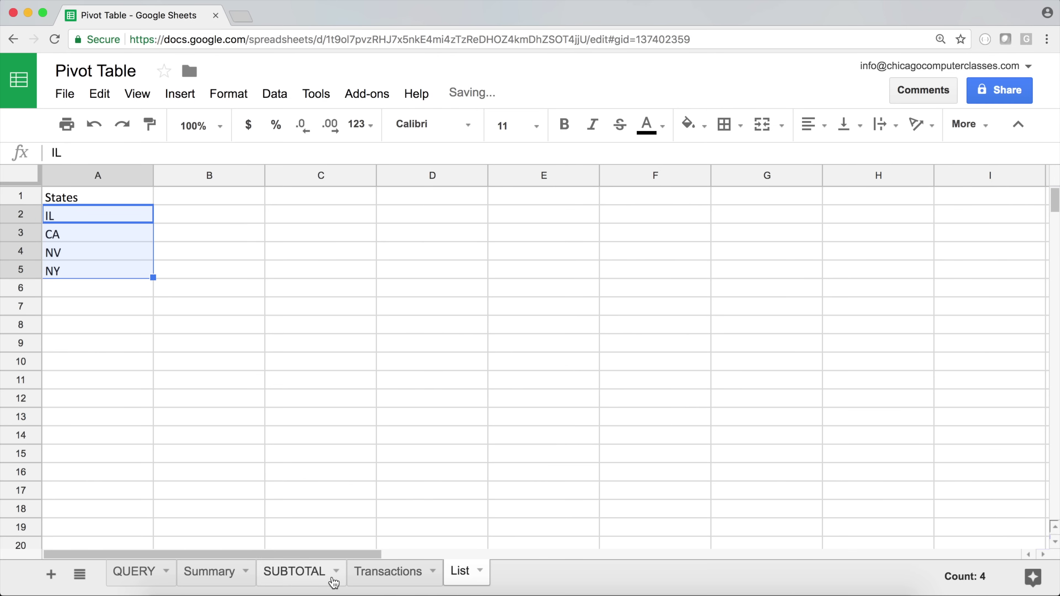
left_click(367, 573)
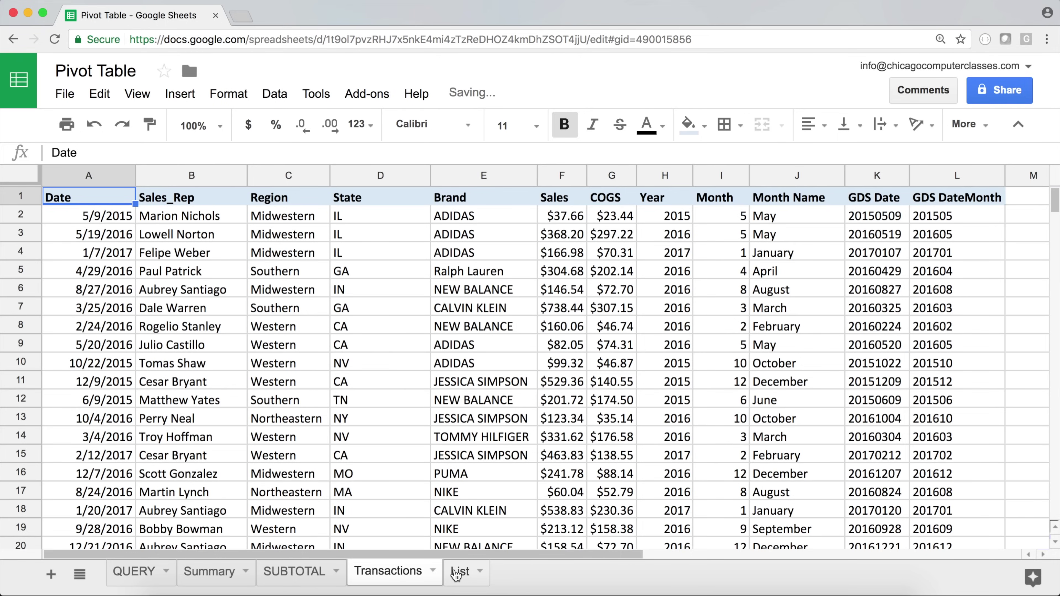
left_click(459, 572)
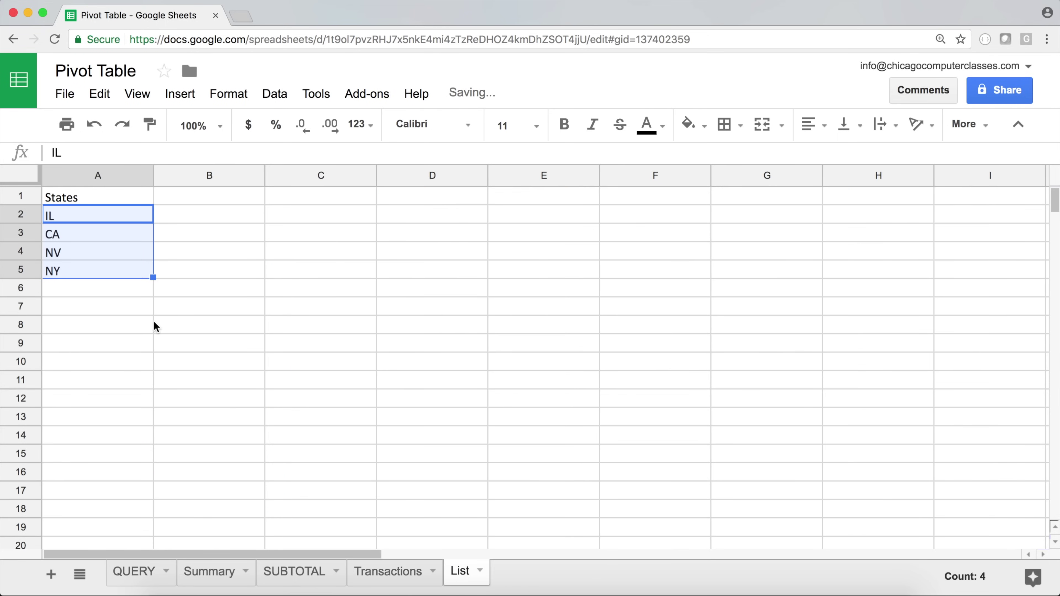
Type the sample query SELECT A,B WHERE States IN ('IL','CA') into A7
left_click(119, 314)
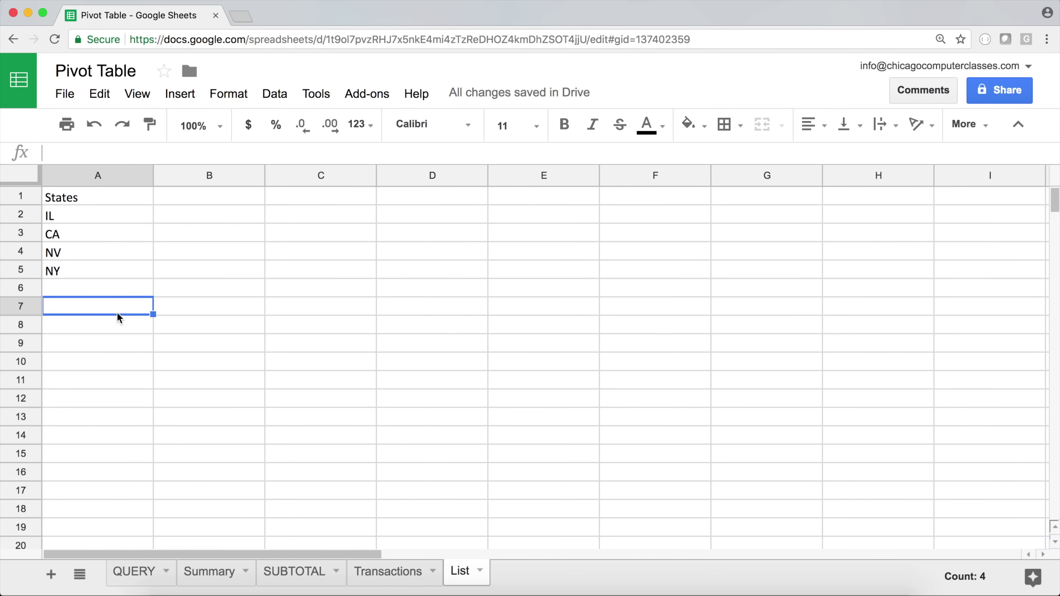
type("SELECT ")
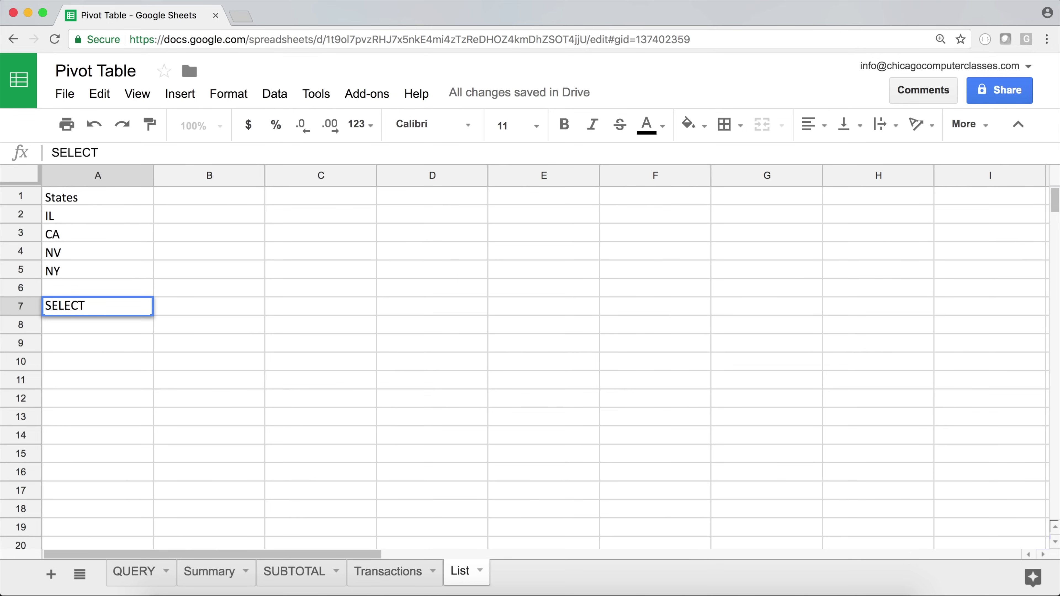
type("A, C")
key("BackSpace")
type("B WHERE")
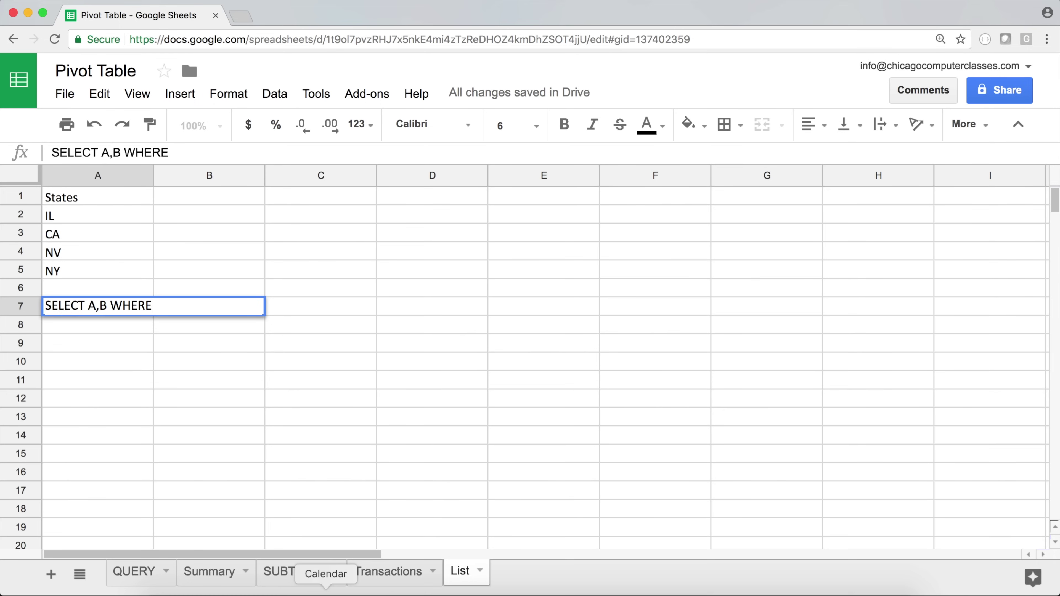
type("States")
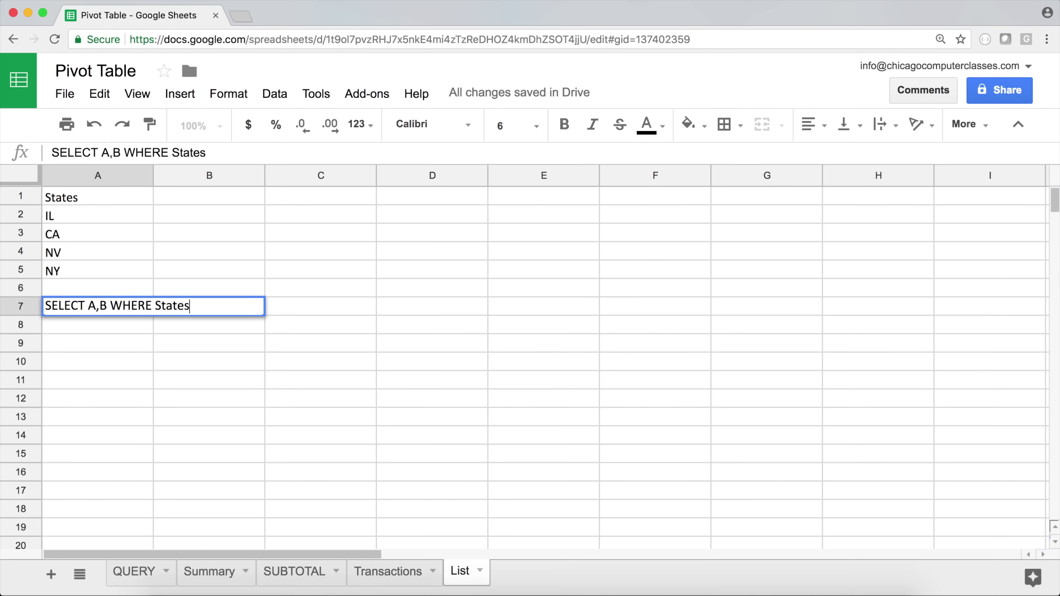
type(" IN (")
key("Return")
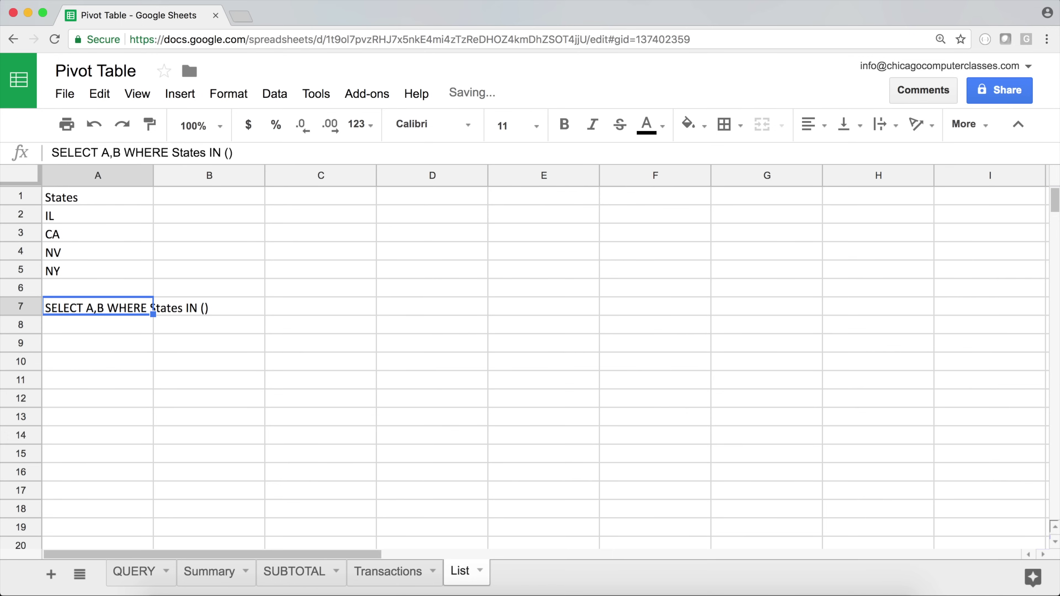
double_click(92, 312)
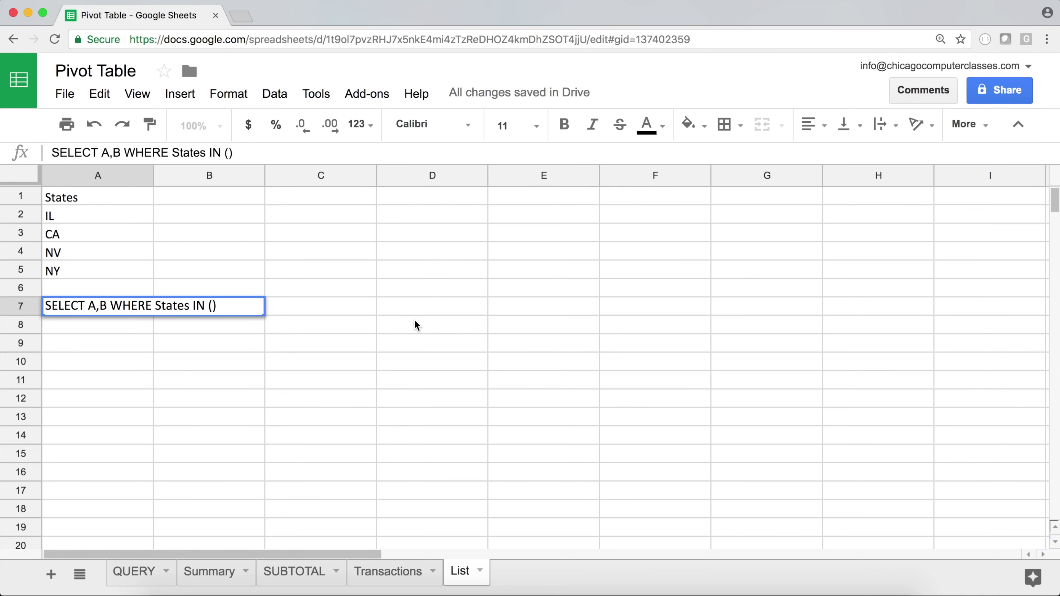
key("Left")
type("\"")
key("BackSpace")
type("'IL','CA")
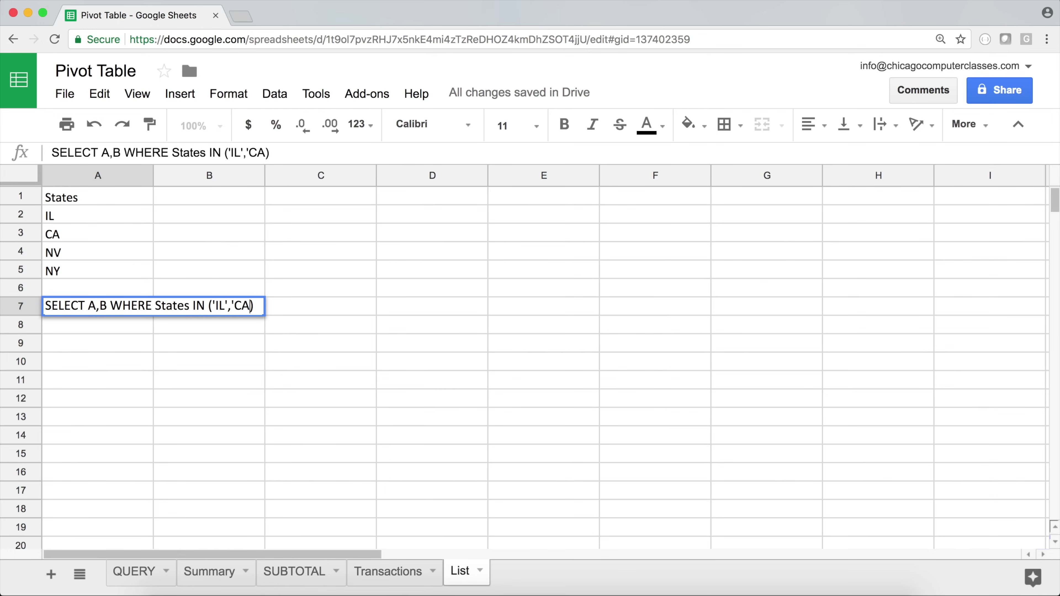
type("'")
key("Return")
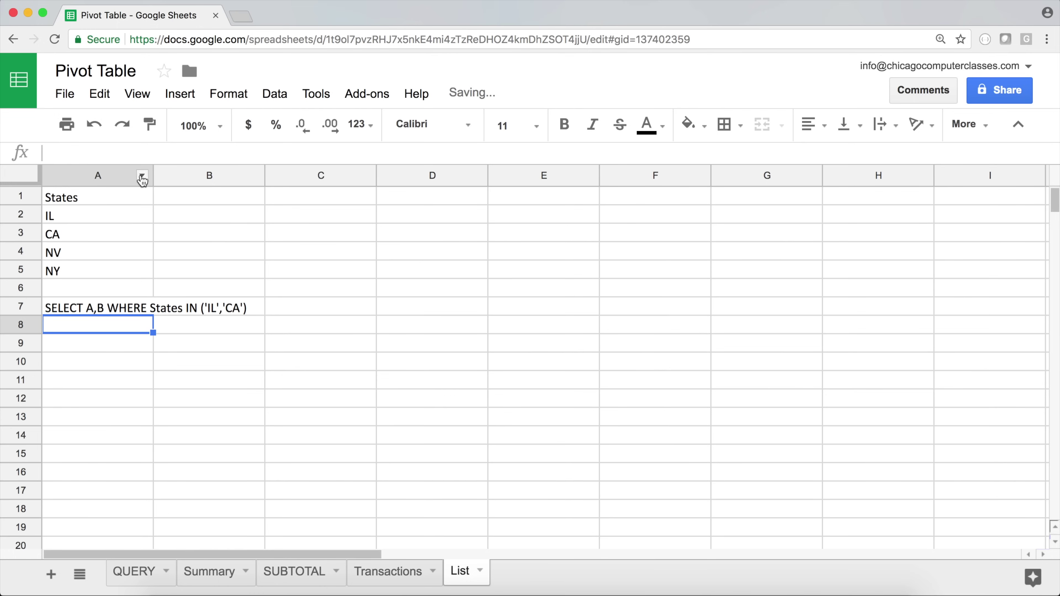
Widen column A to fit the text, then clear the sample query from A7
left_click_drag(154, 172, 258, 168)
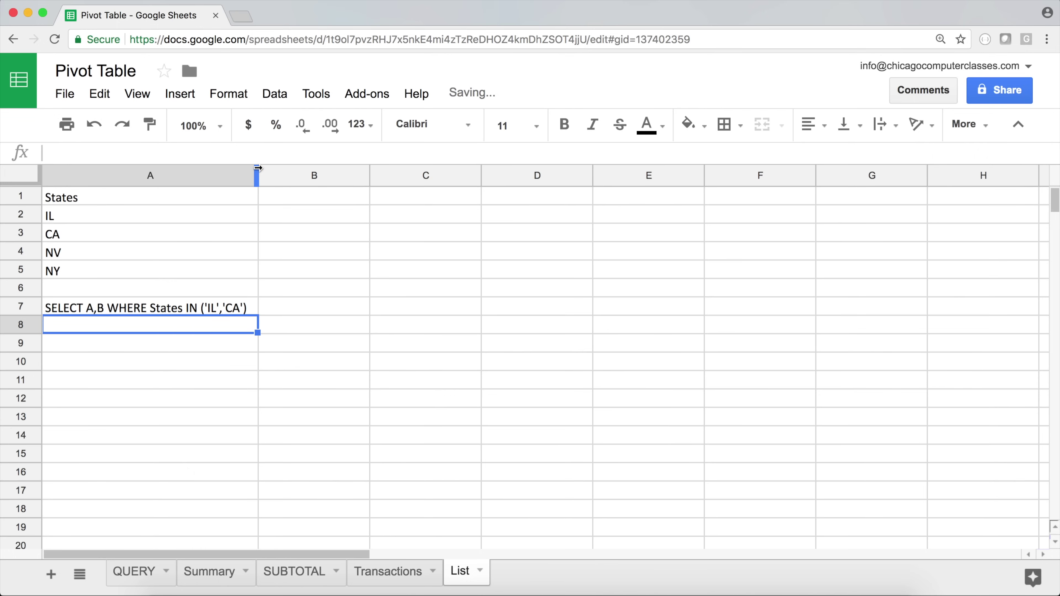
left_click(207, 311)
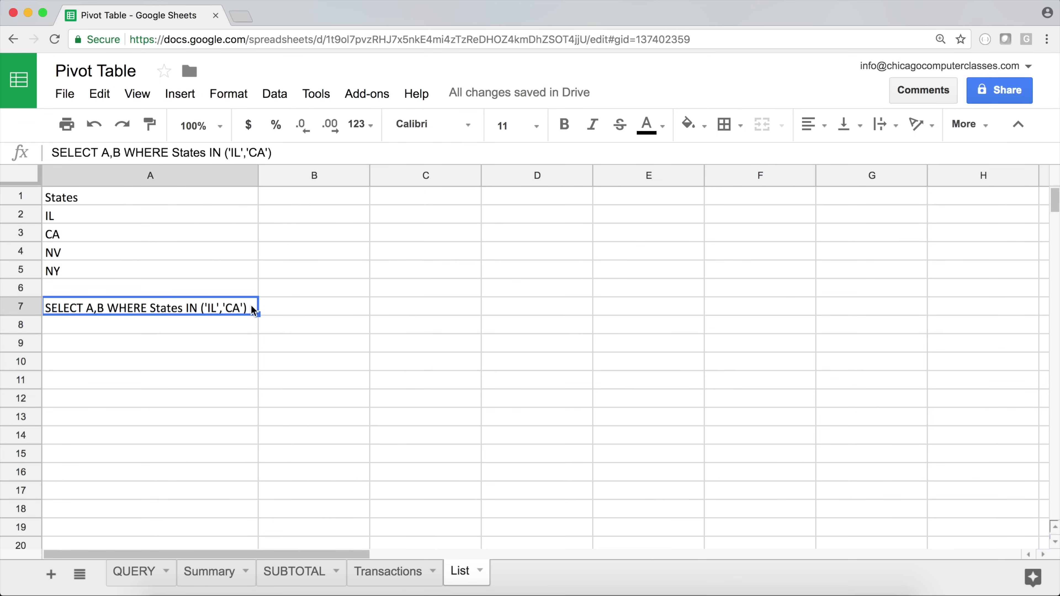
key("Delete")
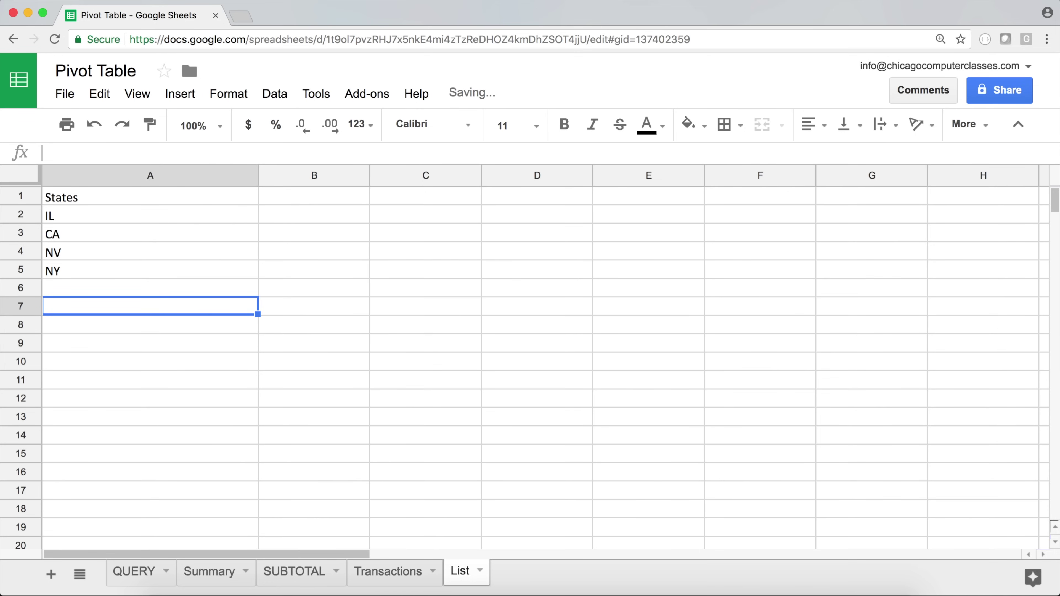
left_click(150, 324)
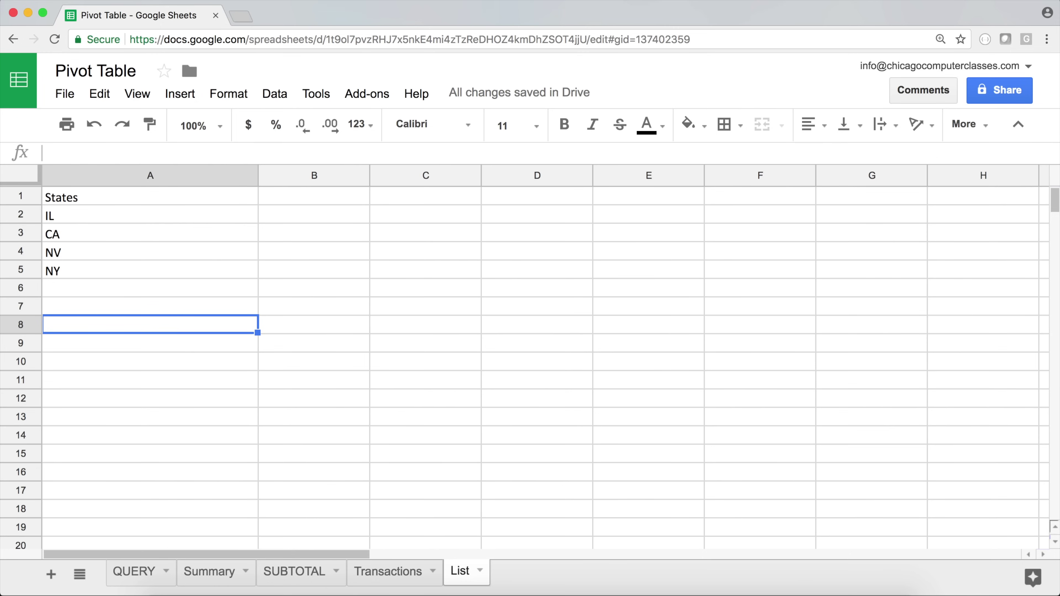
Start a QUERY in A8 over the absolute range Transactions!$A$1:$L$20001
type("=QU")
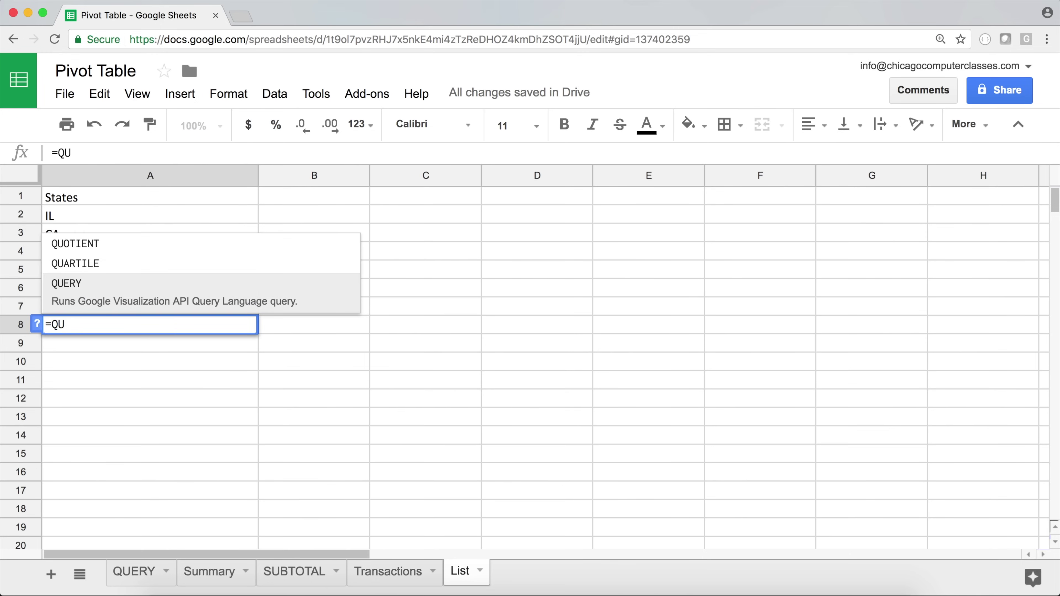
key("Tab")
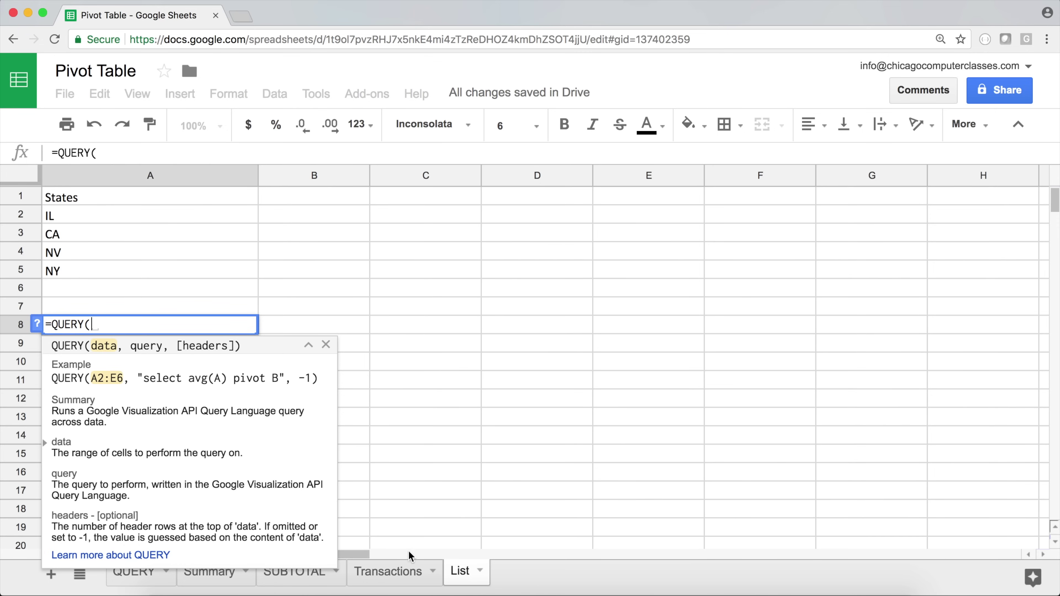
left_click(397, 572)
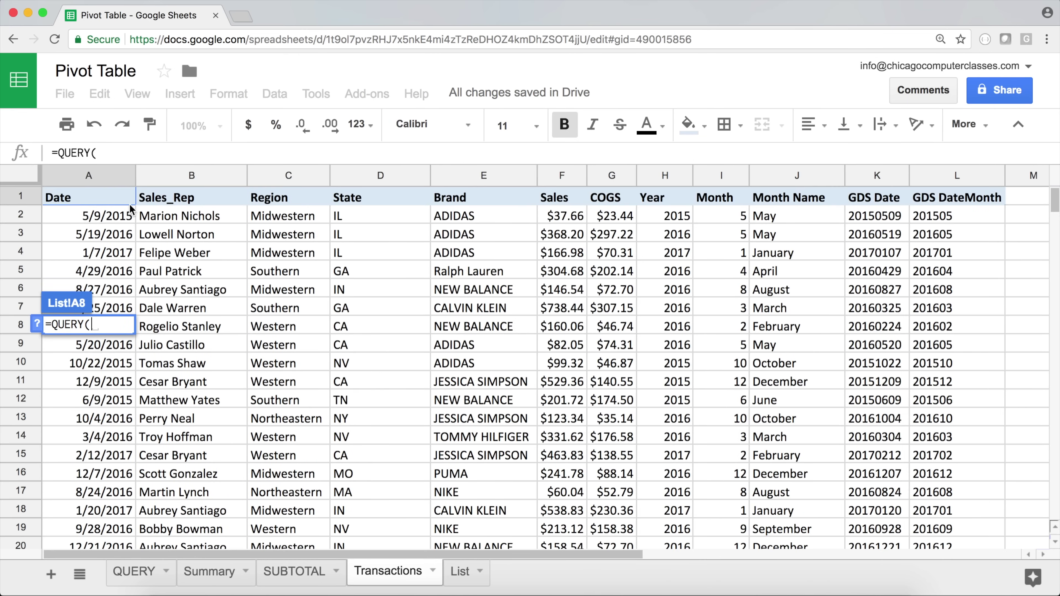
left_click(93, 200)
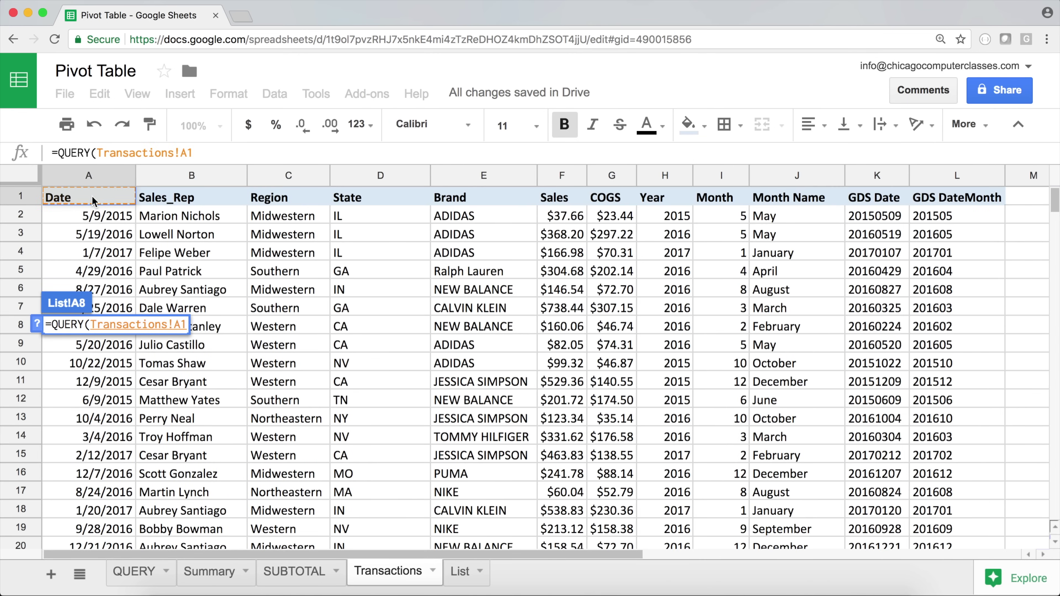
key("super+shift+Right")
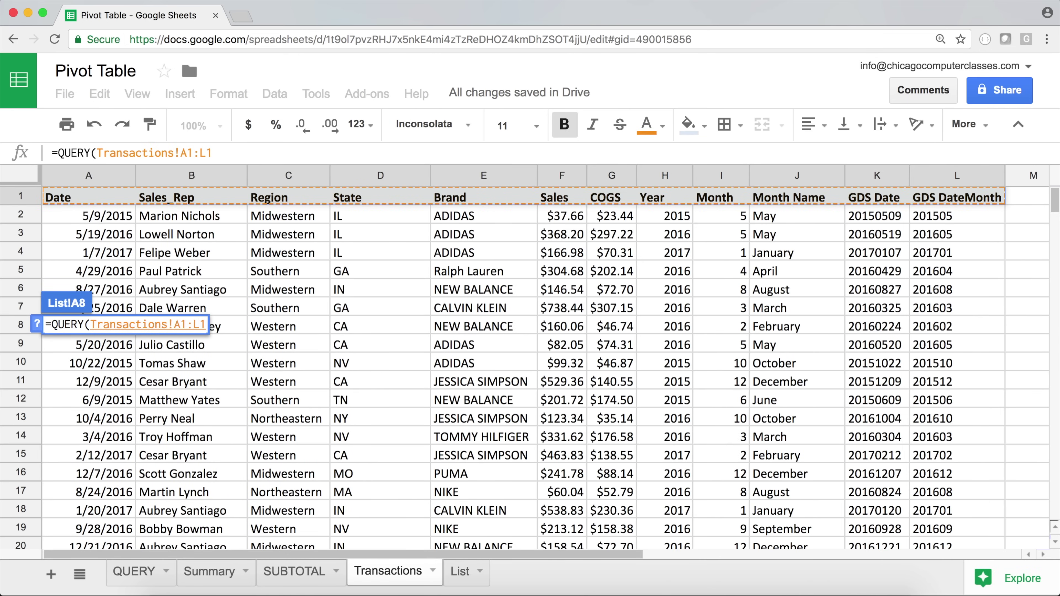
key("super+shift+Down")
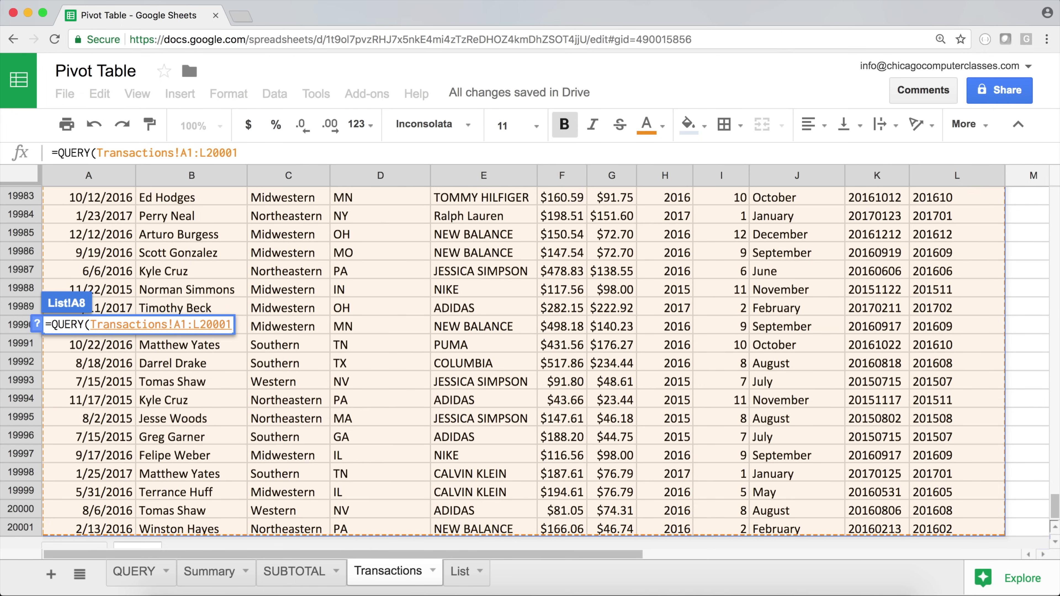
key("F4")
Finish the QUERY with "SELECT A, B, C, D, F" and 1 header row, and enter it
type(",")
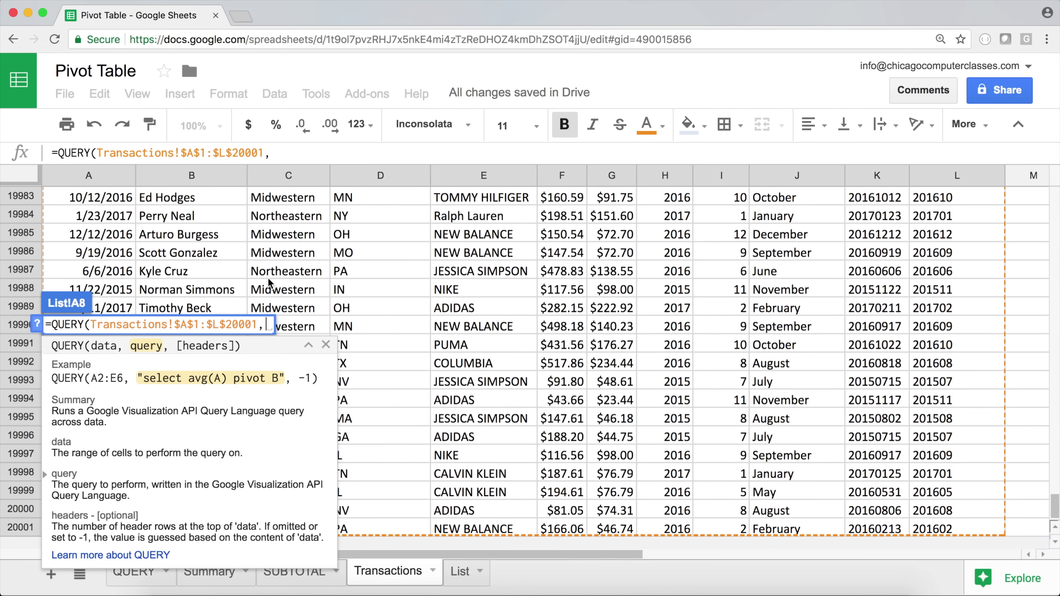
left_click(291, 151)
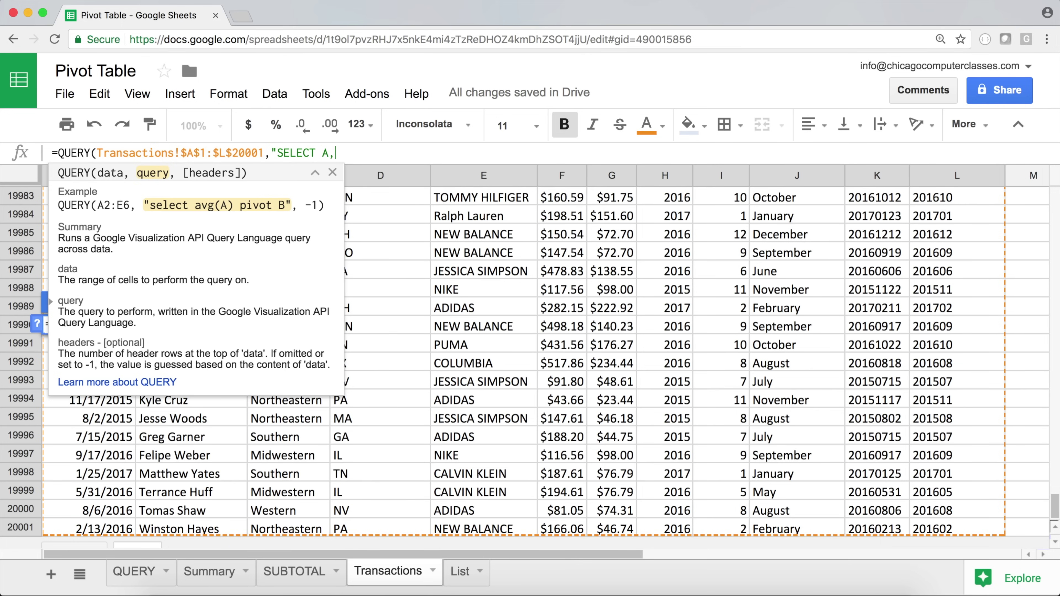
type("B, C, D")
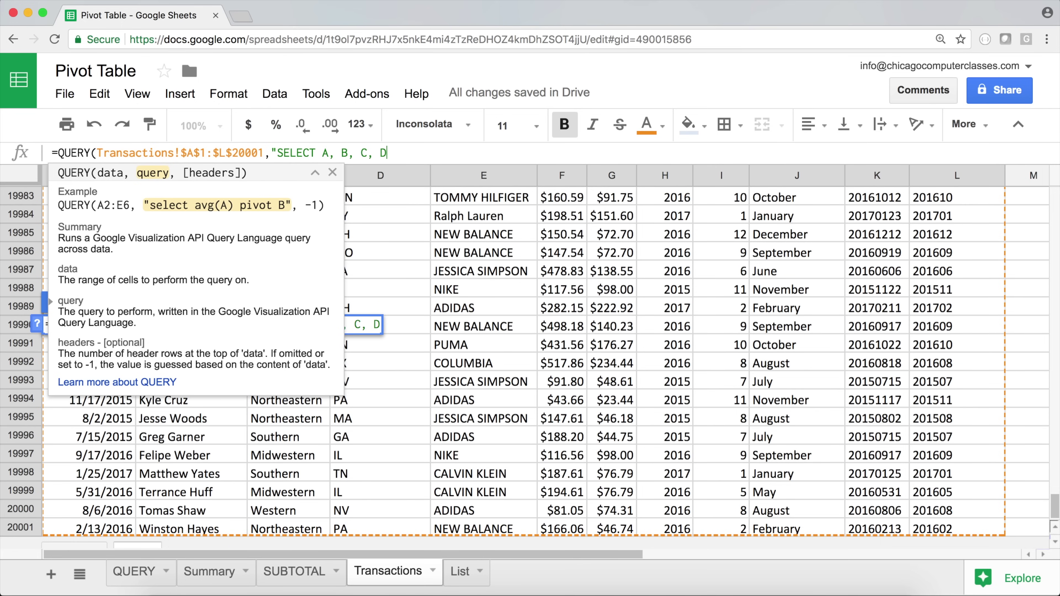
type(",")
type("F\",")
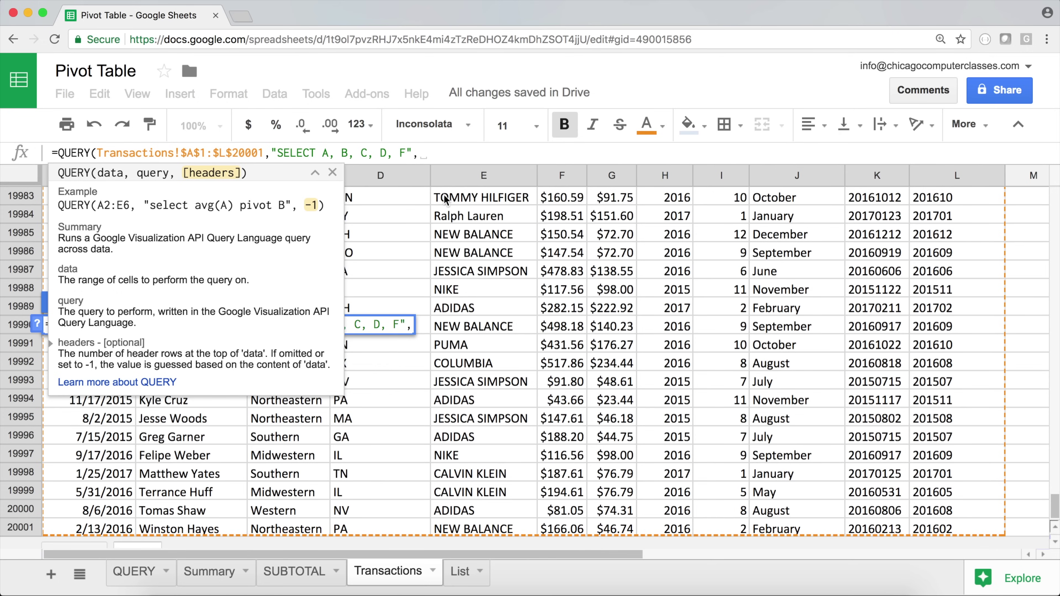
type("1")
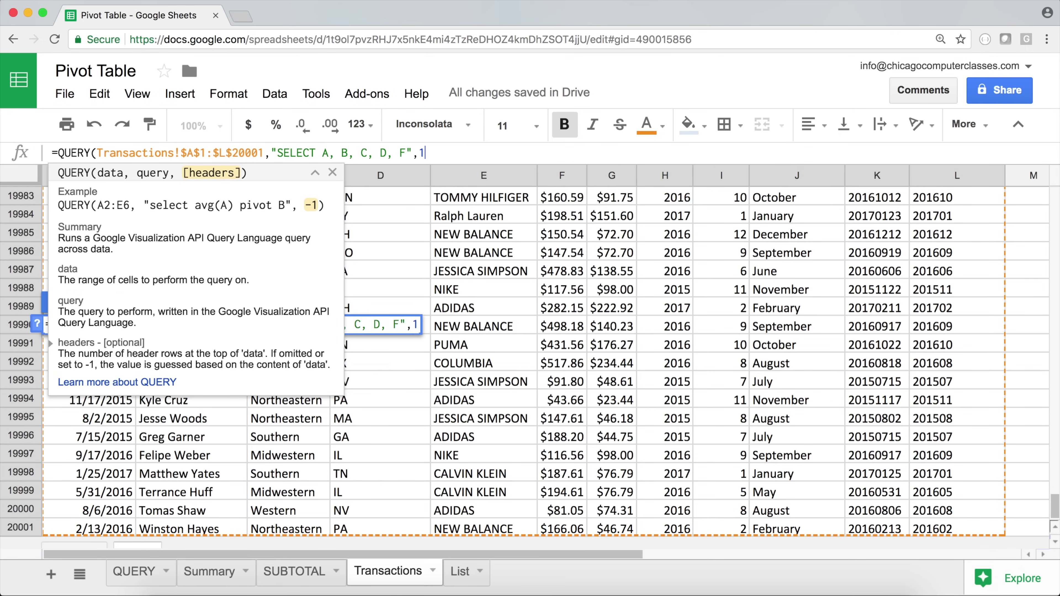
type(")")
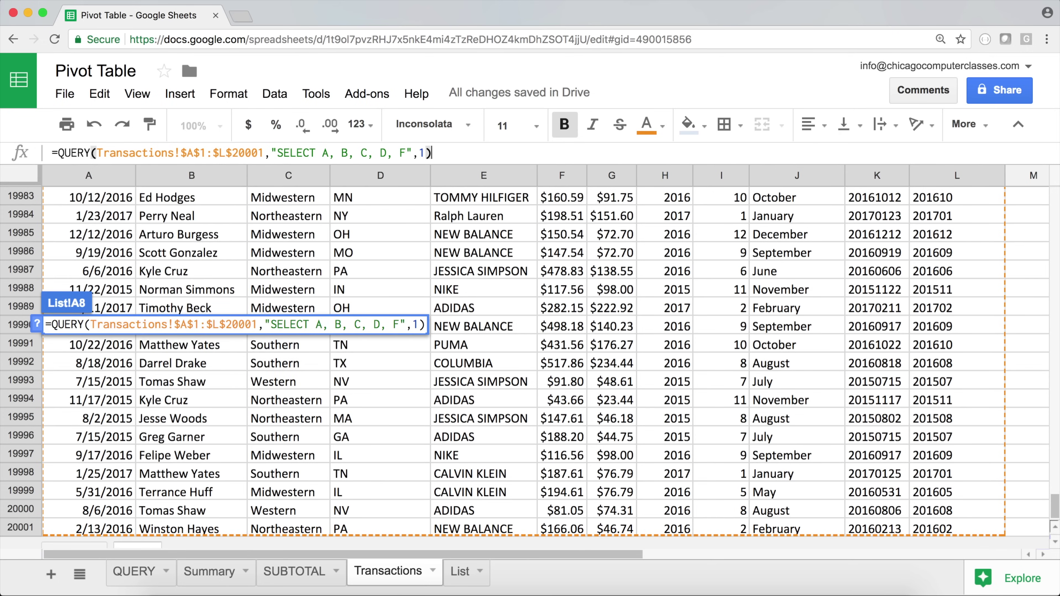
key("Return")
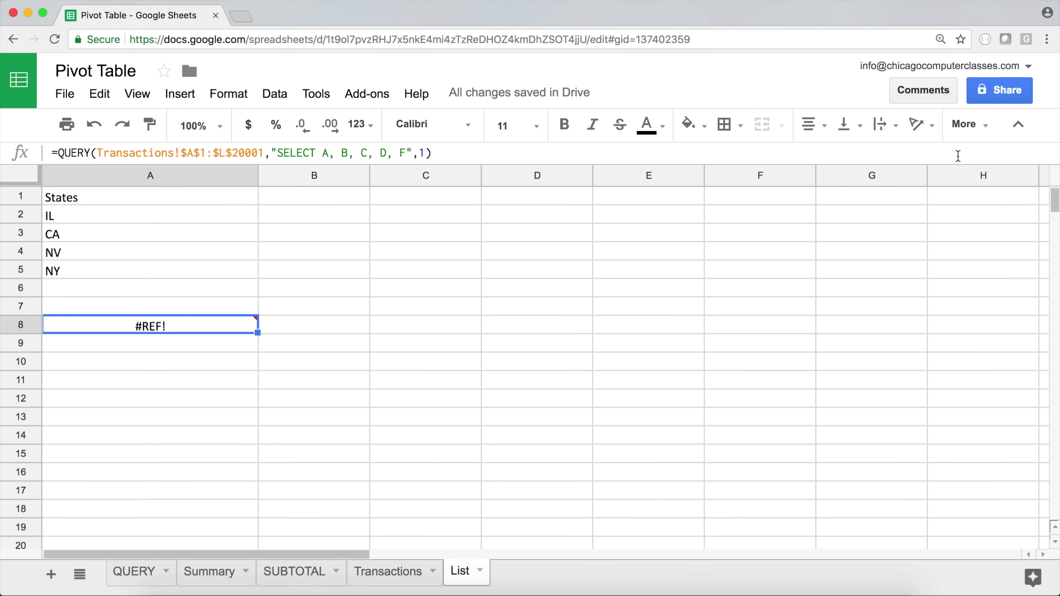
Read A8's #REF! error needing 19008 more rows, check Transactions, and reopen the A8 formula
scroll(177, 327, "down", 3)
mouse_move(180, 197)
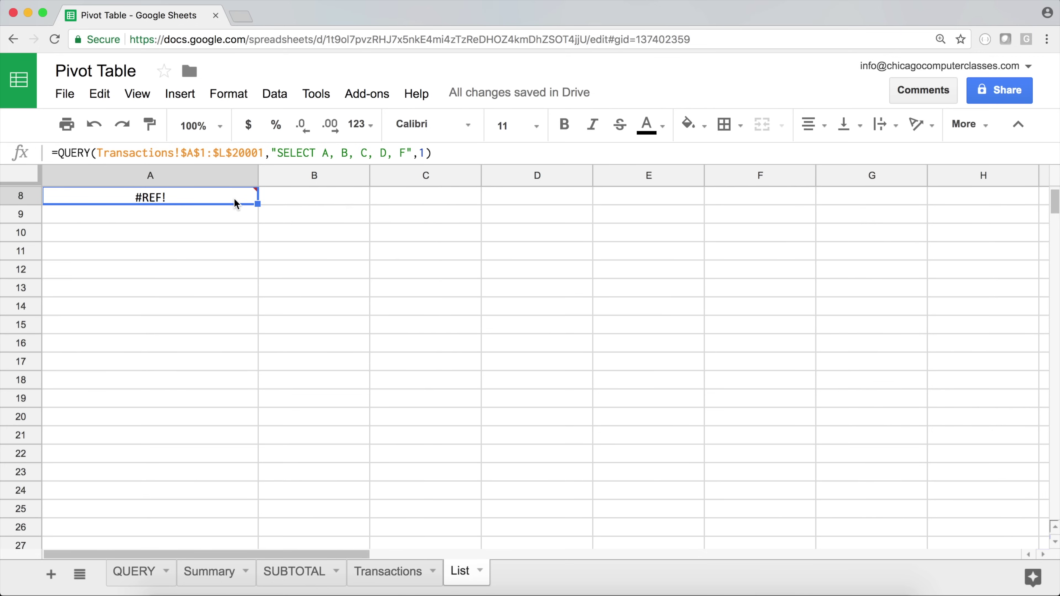
mouse_move(237, 204)
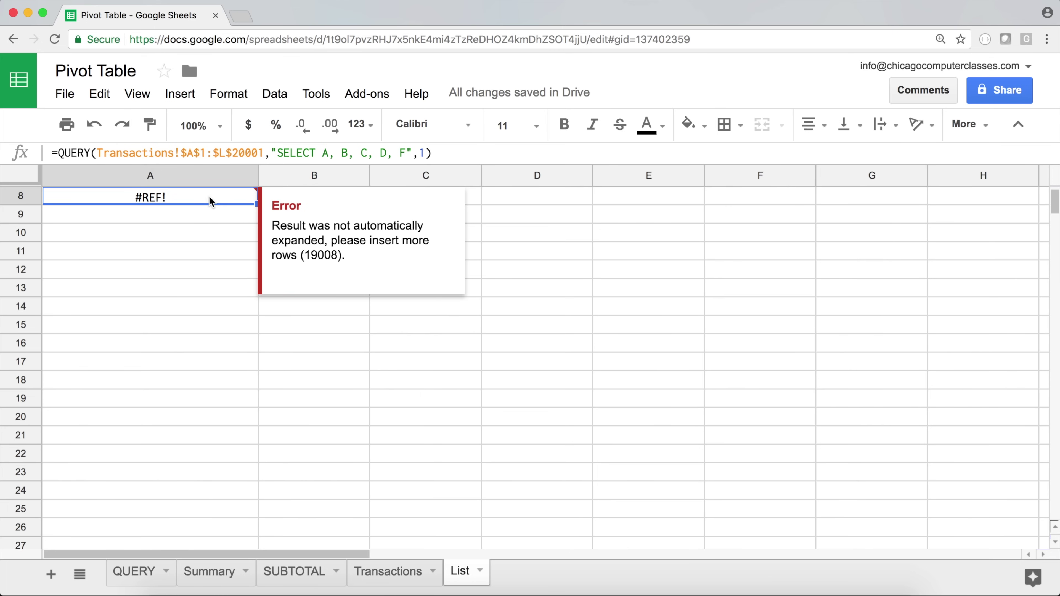
left_click(397, 574)
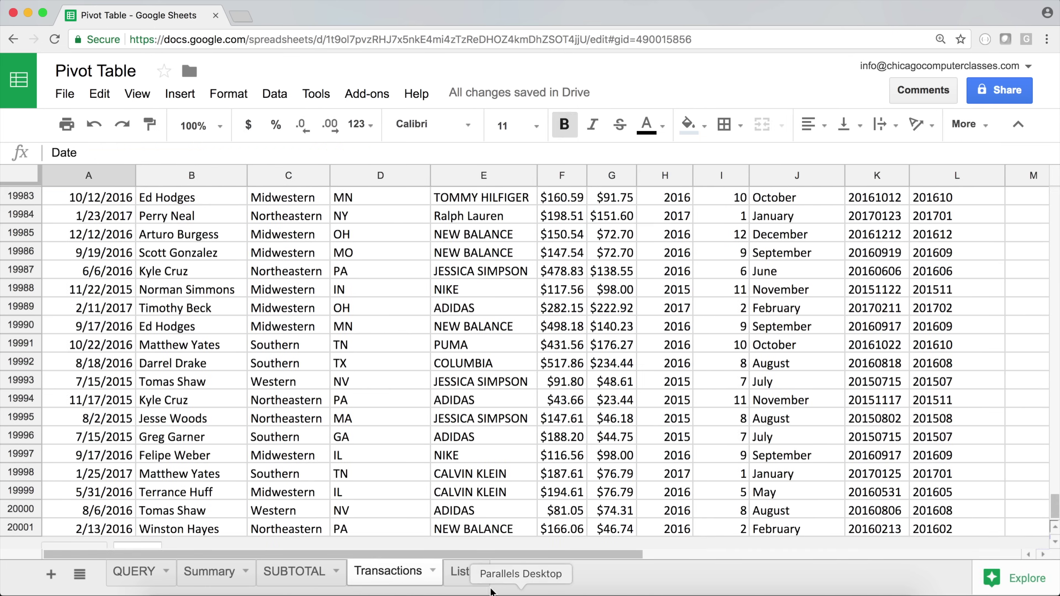
left_click(462, 571)
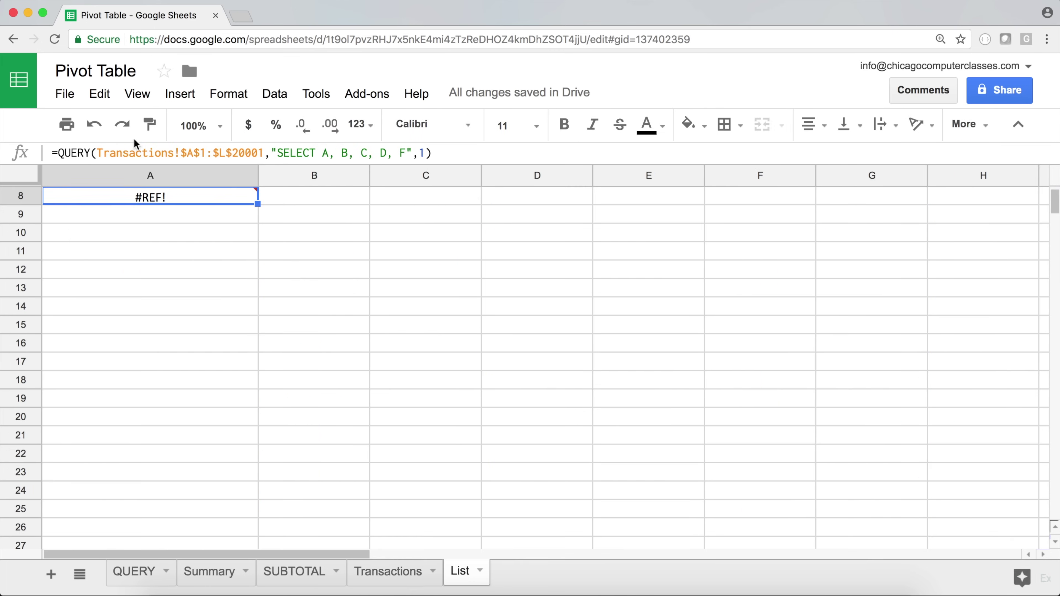
double_click(166, 195)
scroll(243, 239, "up", 3)
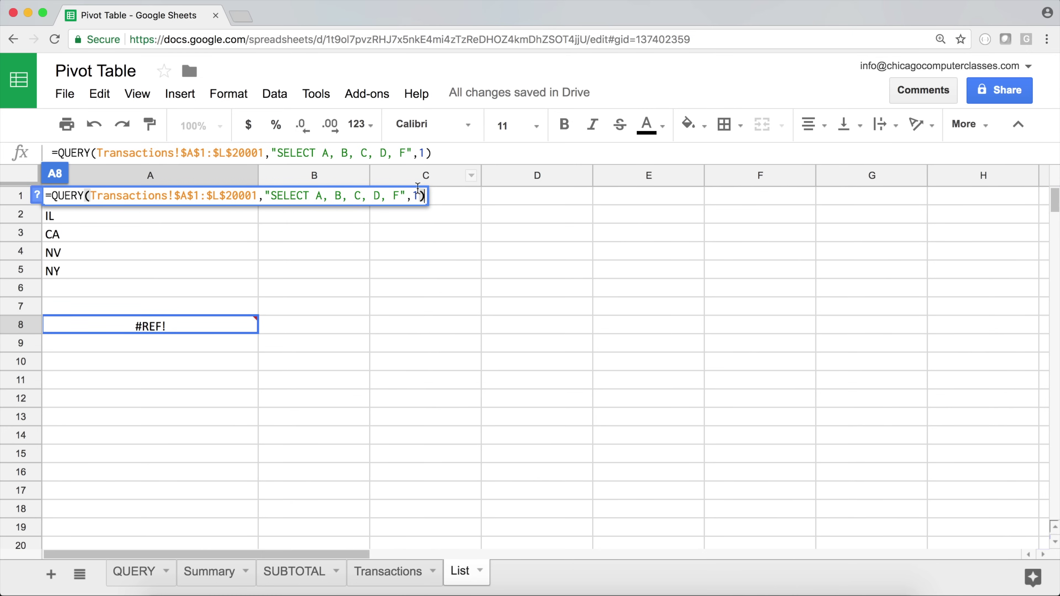
Add an unfinished WHERE after the selected columns in A8's query string
left_click(404, 196)
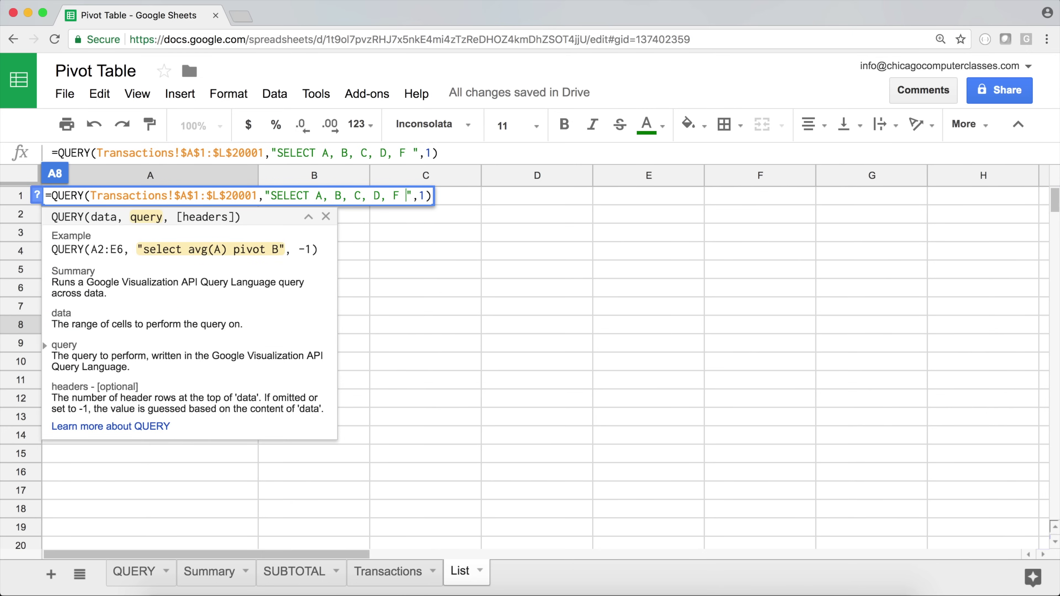
type("WHERE ")
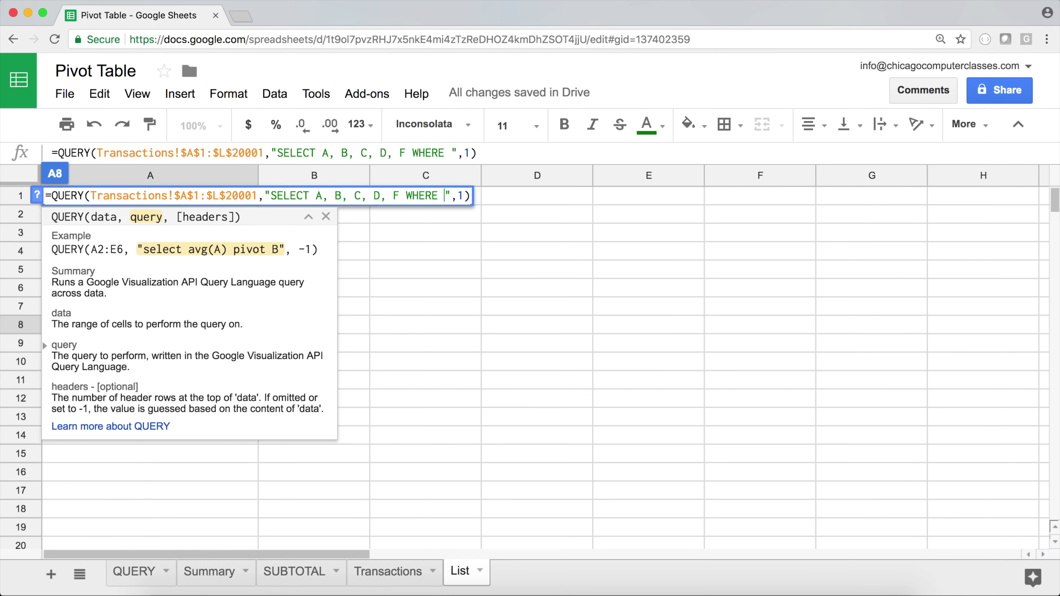
type("S")
key("BackSpace")
key("Return")
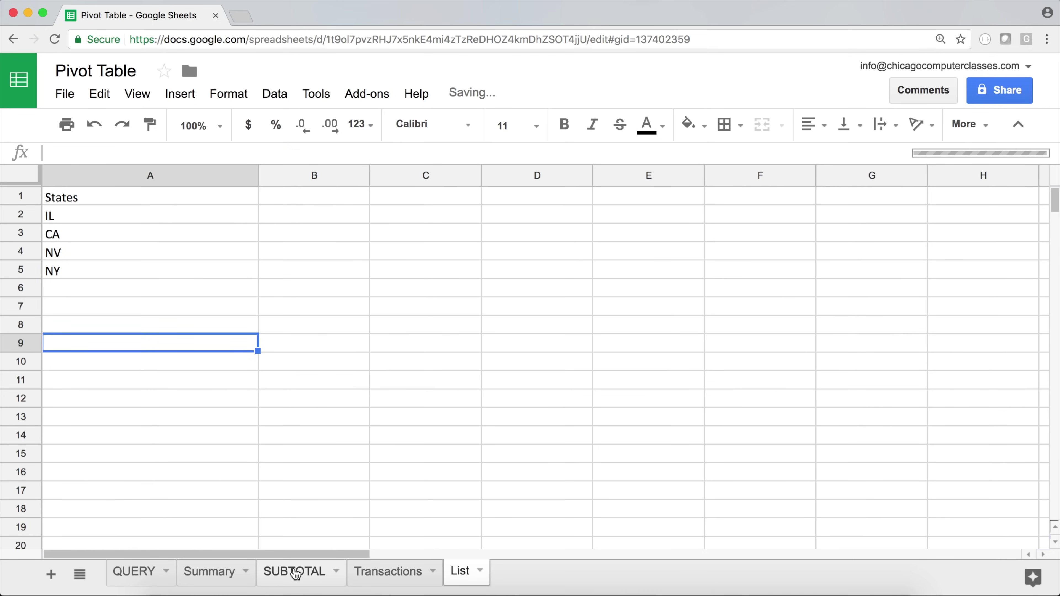
Check the Transactions columns to confirm column D holds the state codes
left_click(415, 578)
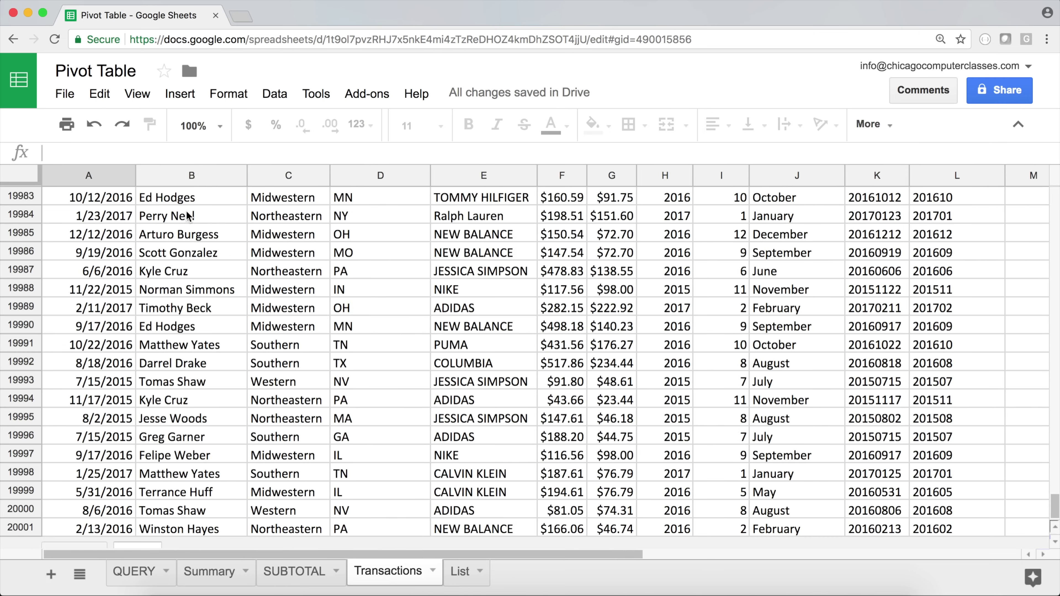
left_click(88, 236)
left_click(176, 236)
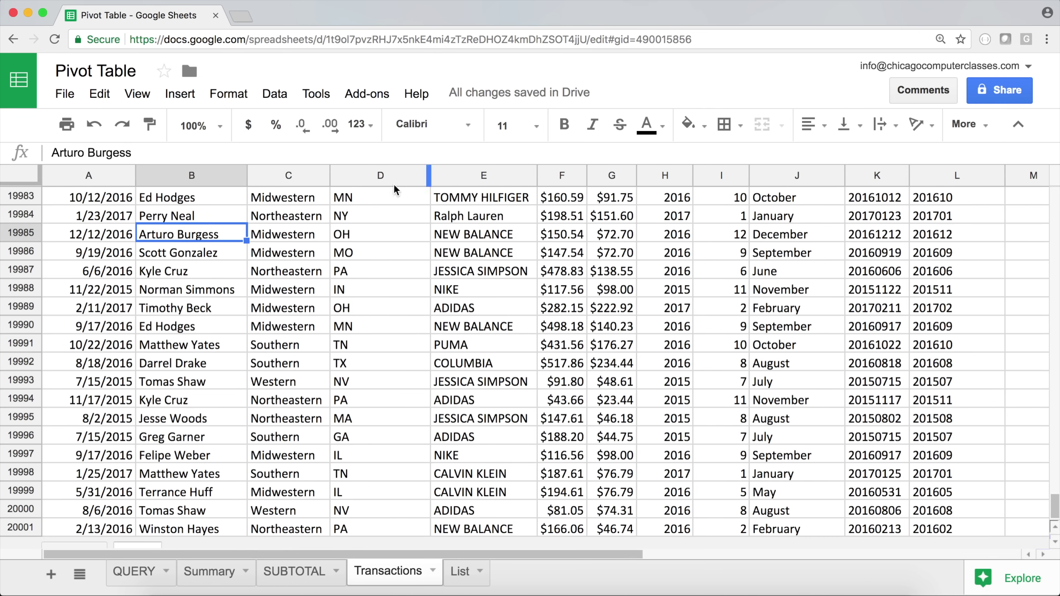
left_click(370, 203)
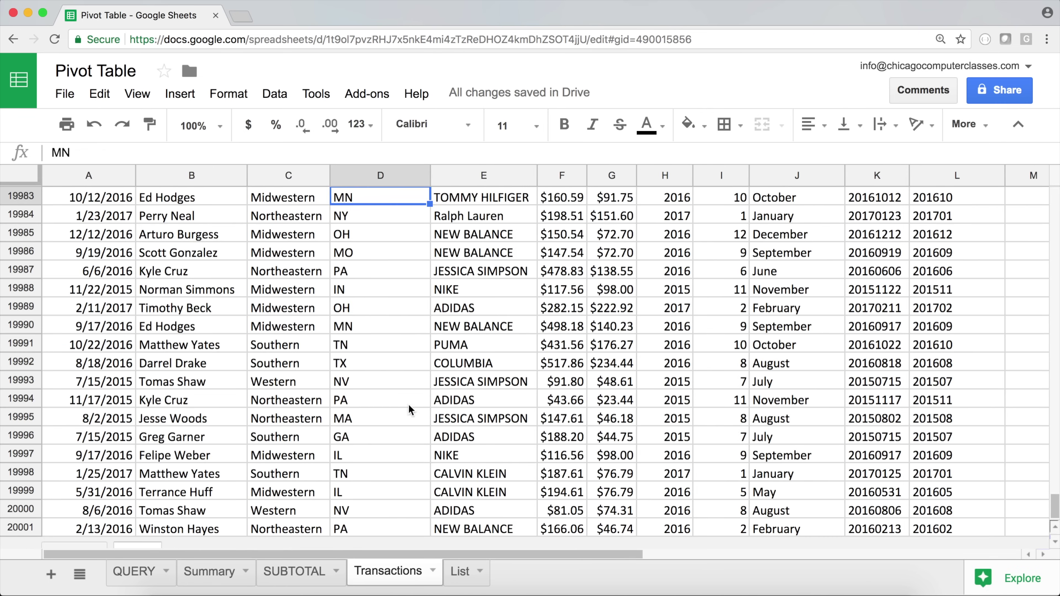
left_click(460, 579)
Complete the filter as WHERE D = 'IL' and review the Illinois results
double_click(178, 326)
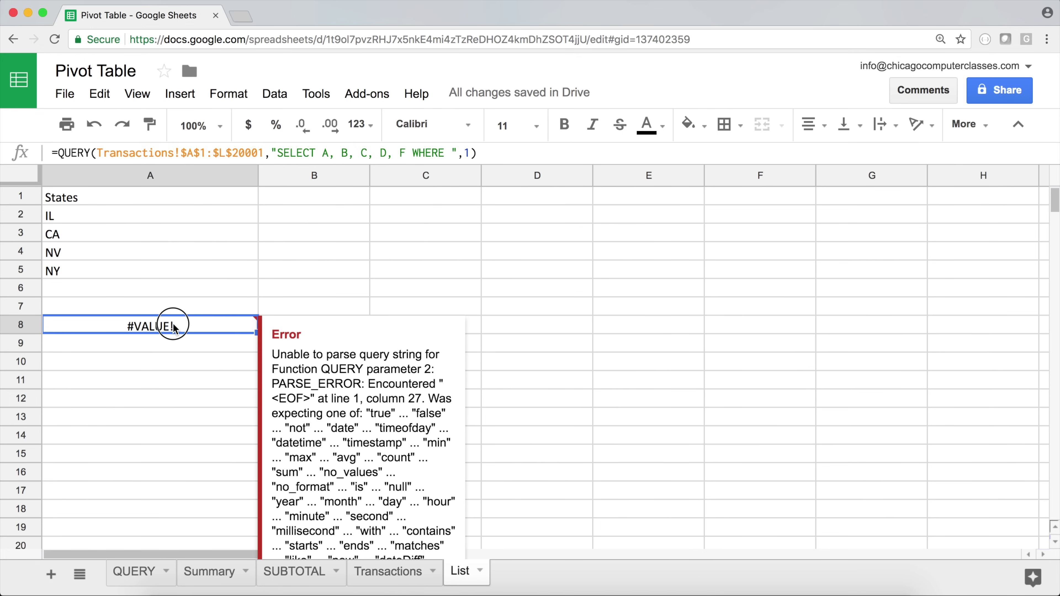
left_click(455, 155)
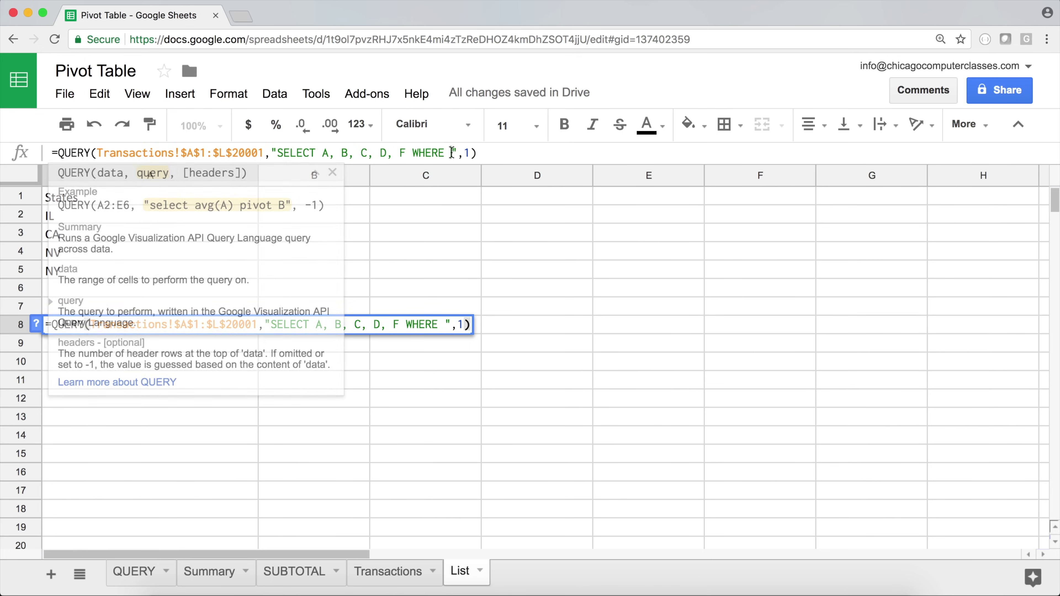
type("D =")
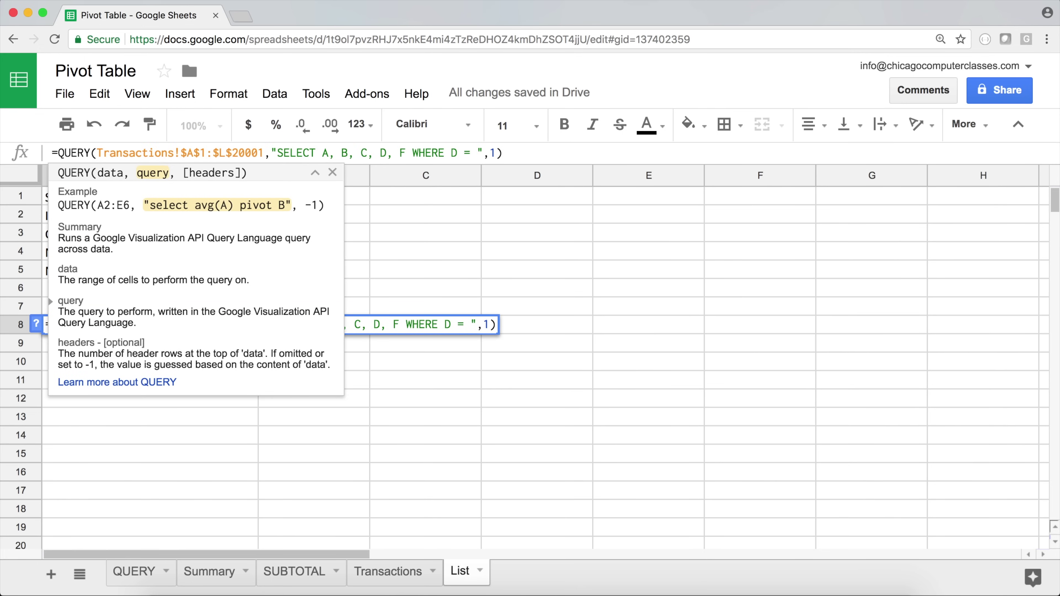
type("'IL'")
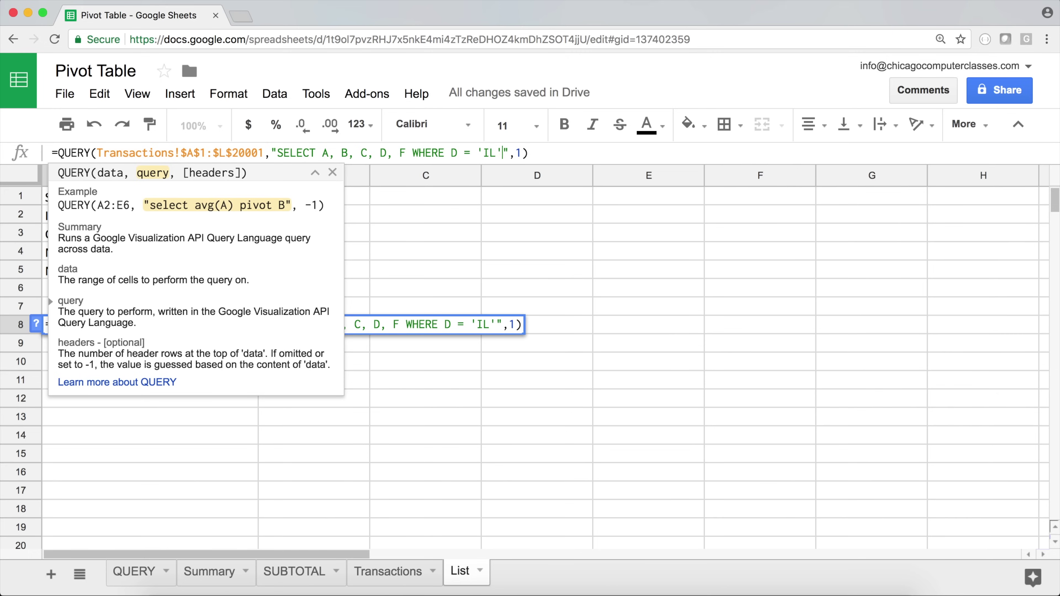
key("Return")
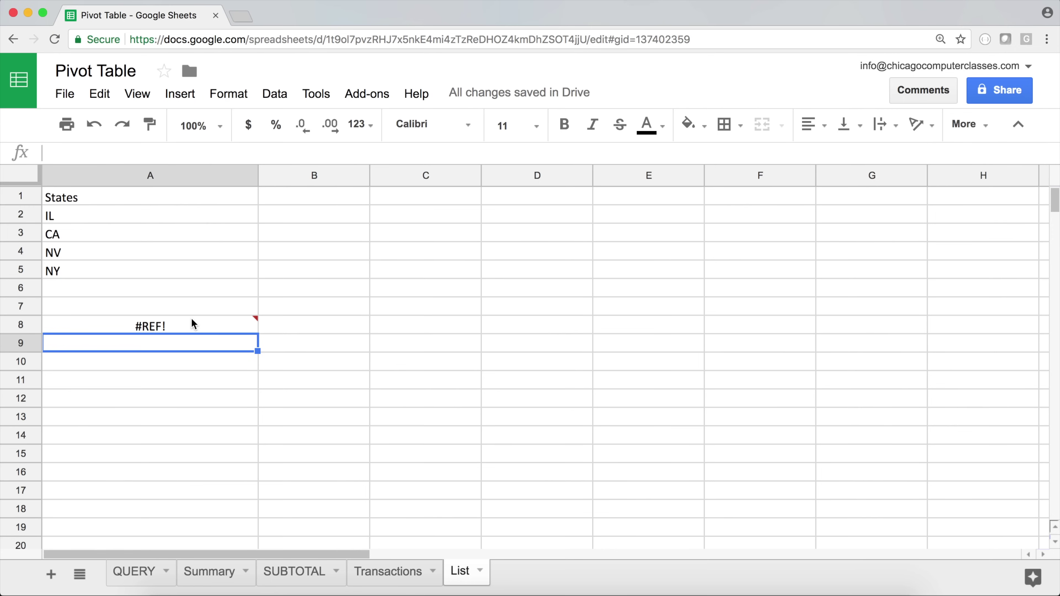
mouse_move(185, 327)
left_click(185, 326)
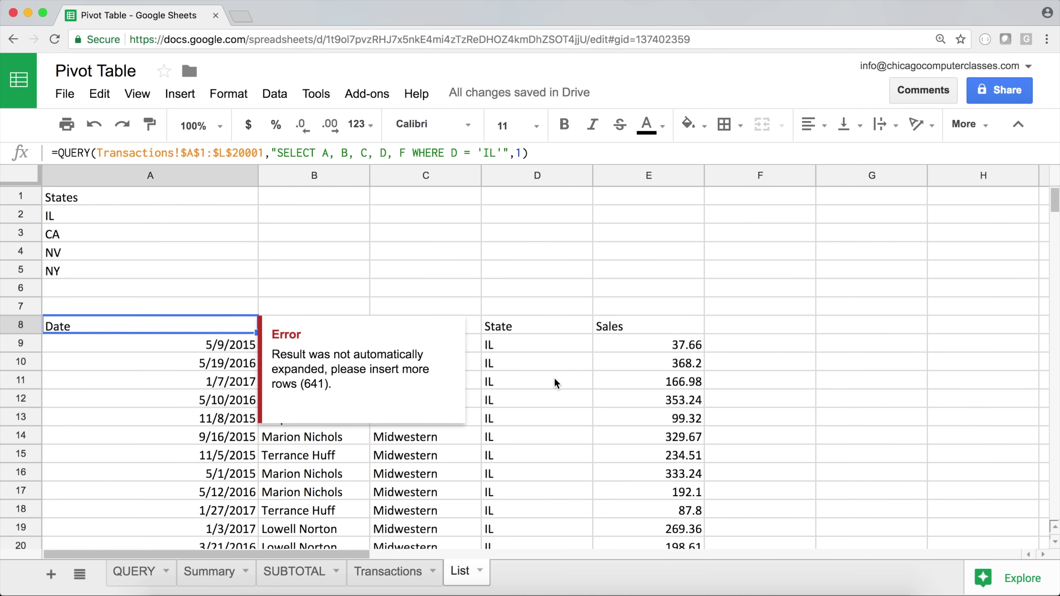
left_click(201, 386)
left_click(218, 330)
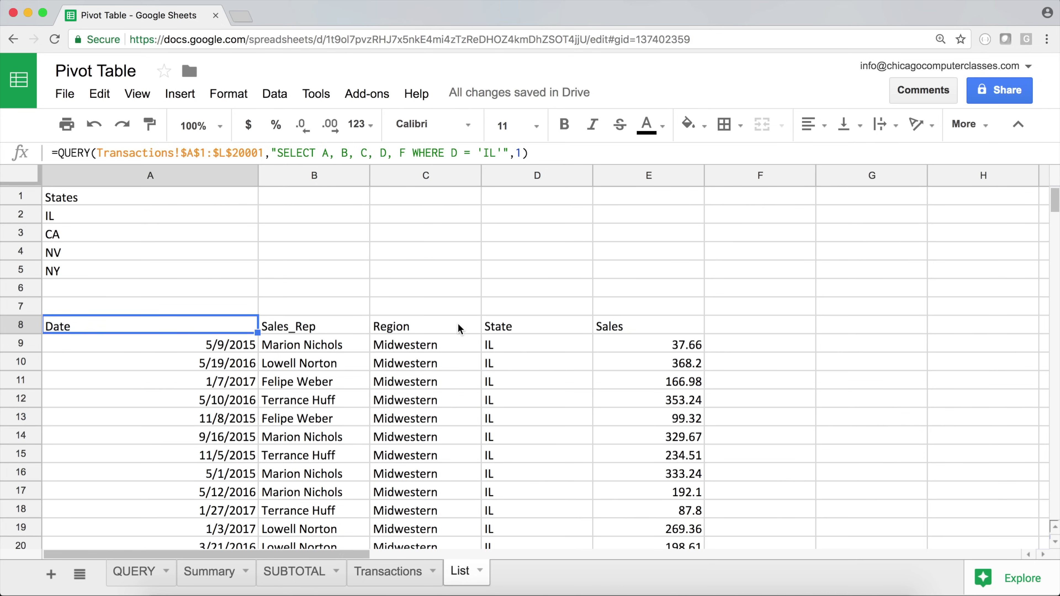
Append OR D = 'CA' after 'IL' in A8's WHERE clause and check the mixed results
double_click(213, 329)
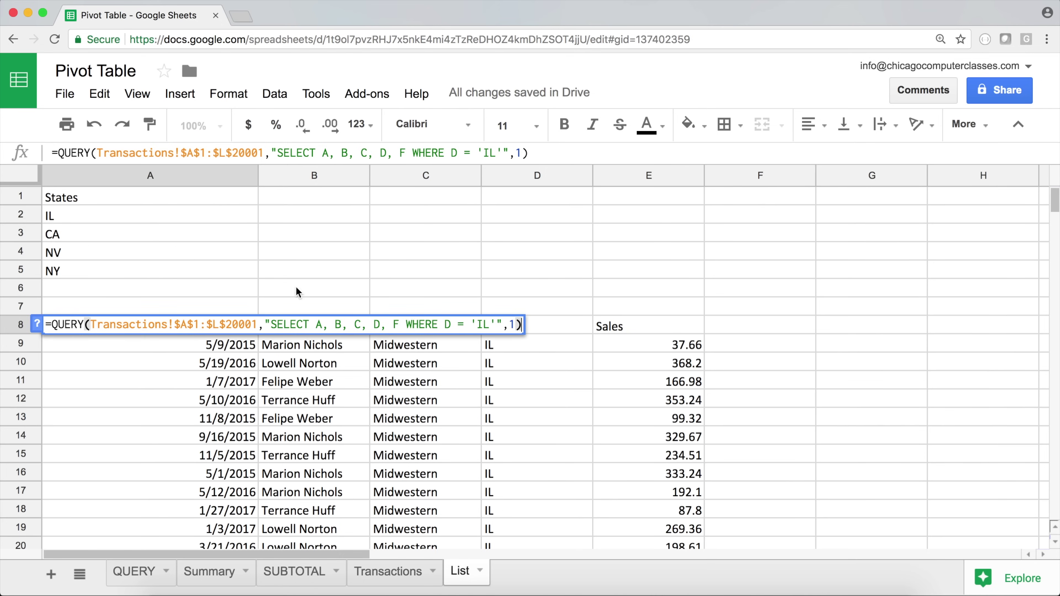
key("Left")
key("Left")
key("Left")
key("Left")
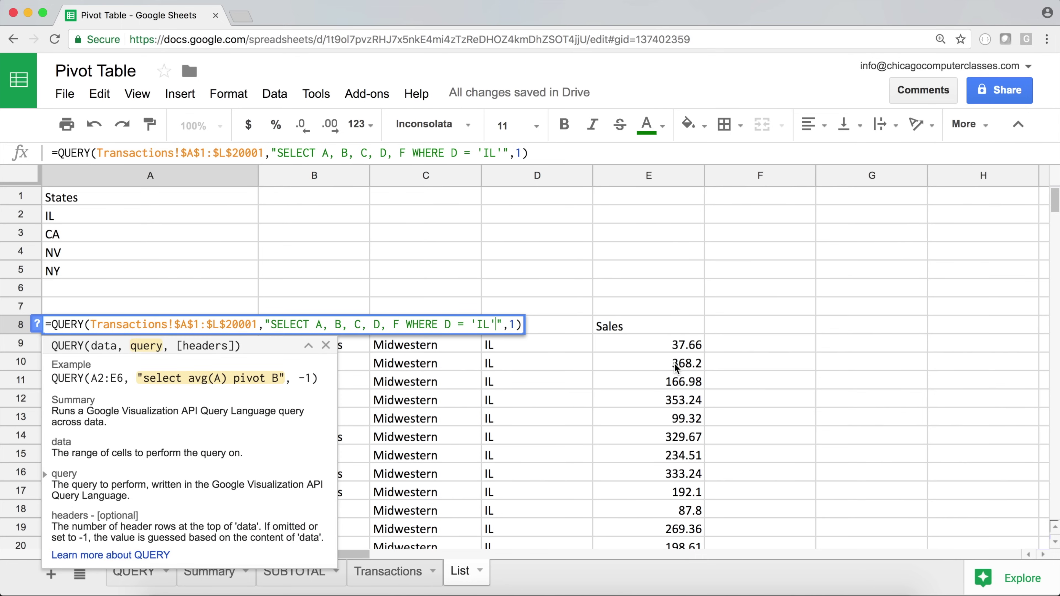
type("OR ")
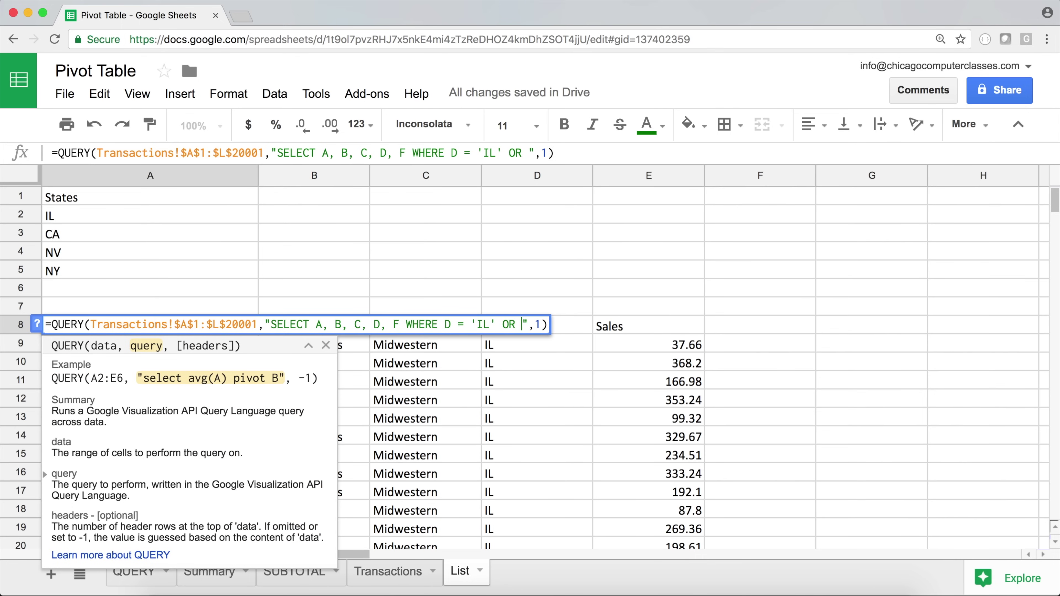
type("D = ")
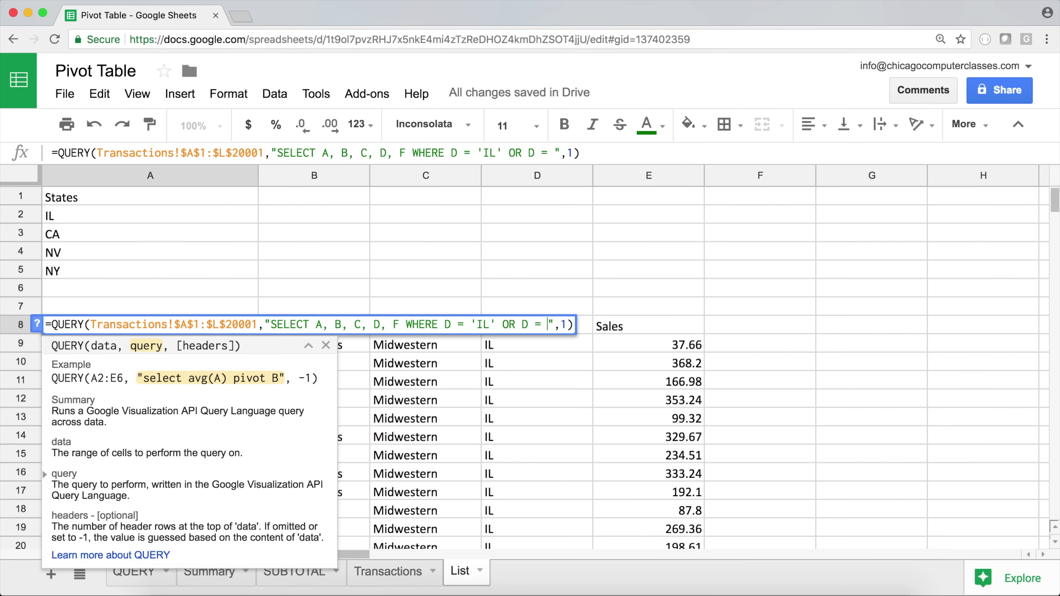
type("'CA")
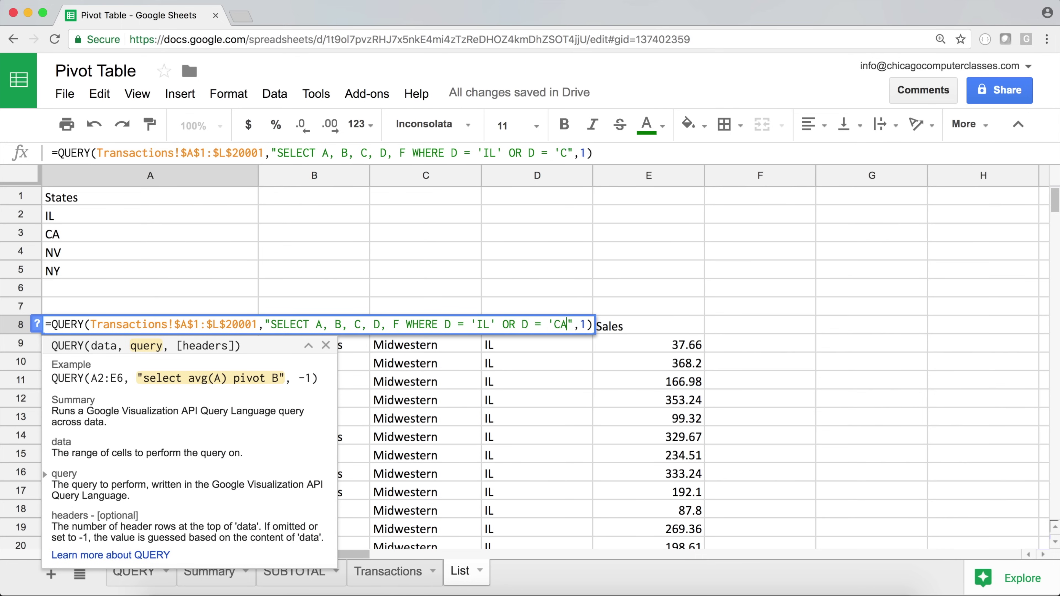
type("'")
key("Return")
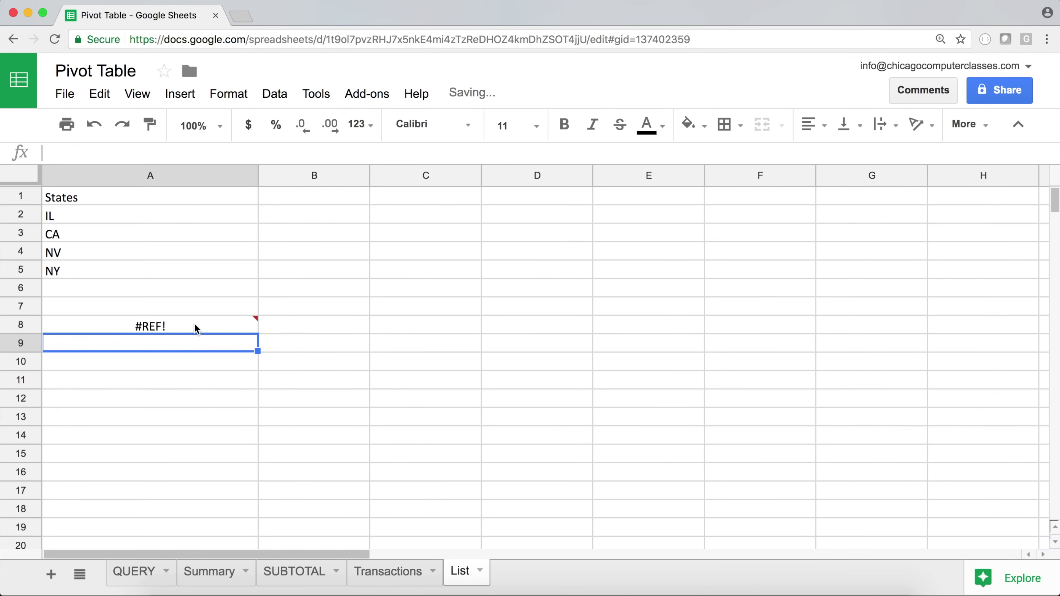
left_click(195, 325)
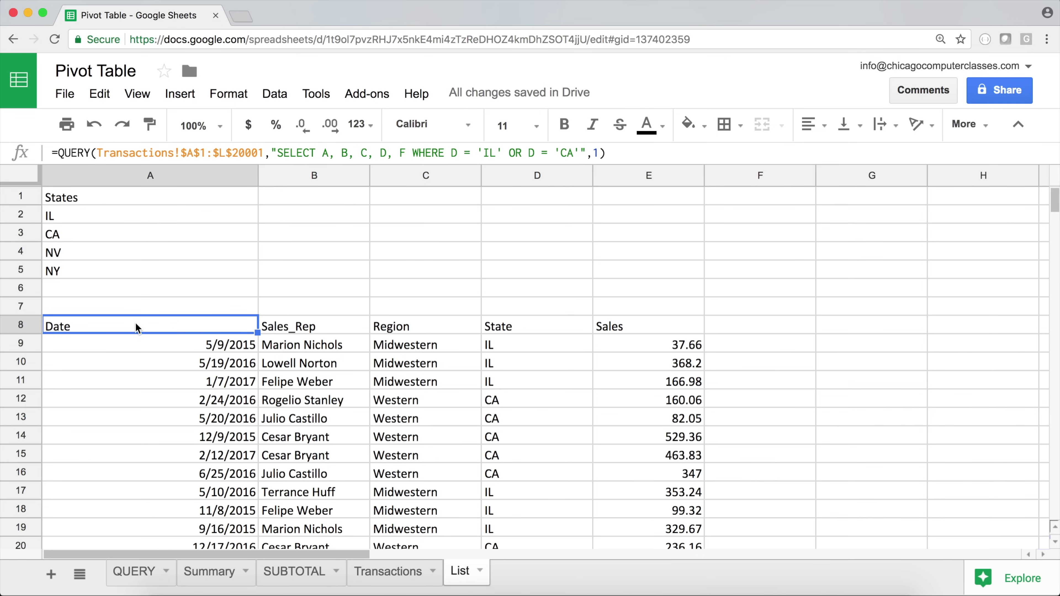
double_click(117, 328)
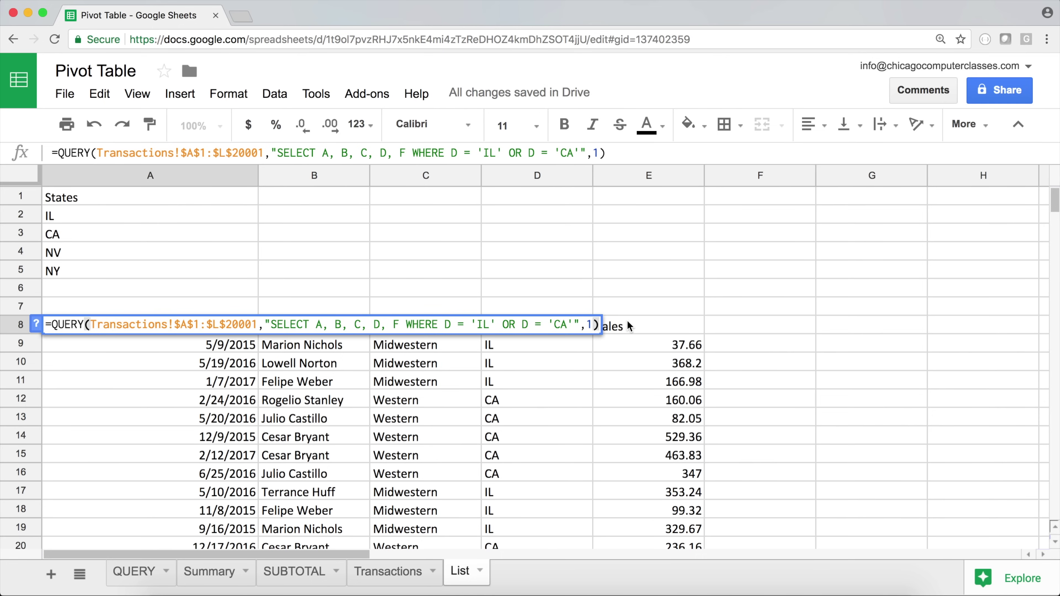
Extend A8's WHERE clause with OR D = 'NV' OR D = 'NY' and inspect the result
left_click(580, 325)
type("O")
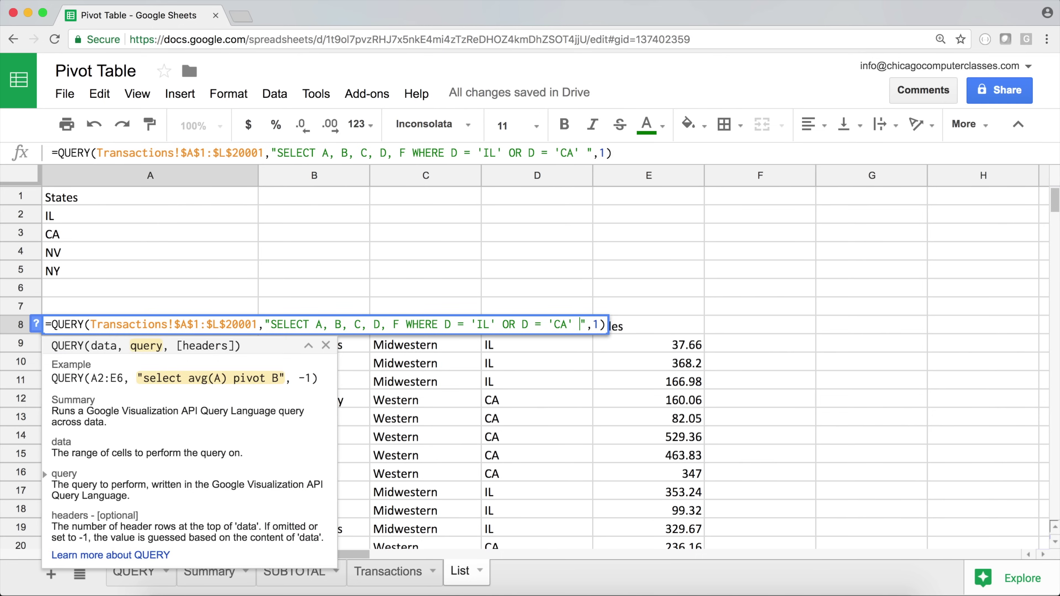
type("R D = ")
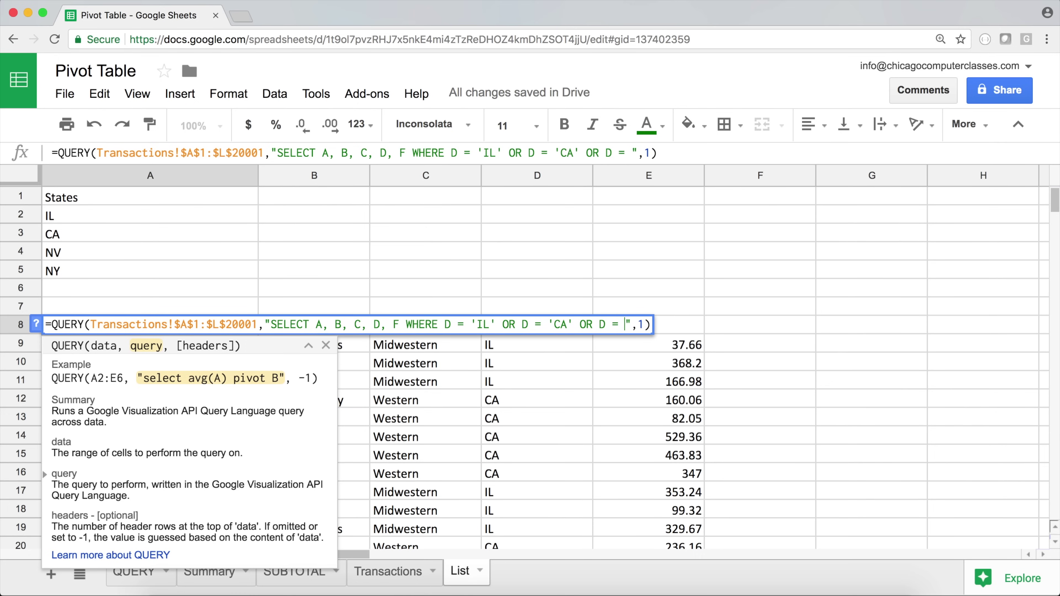
type("'NV'")
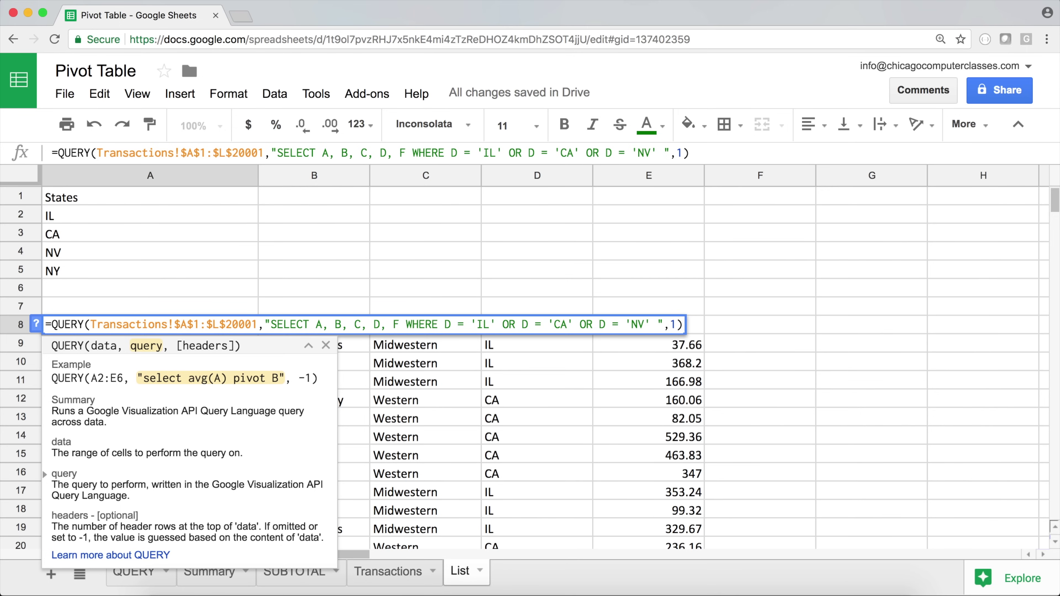
type(" OR ")
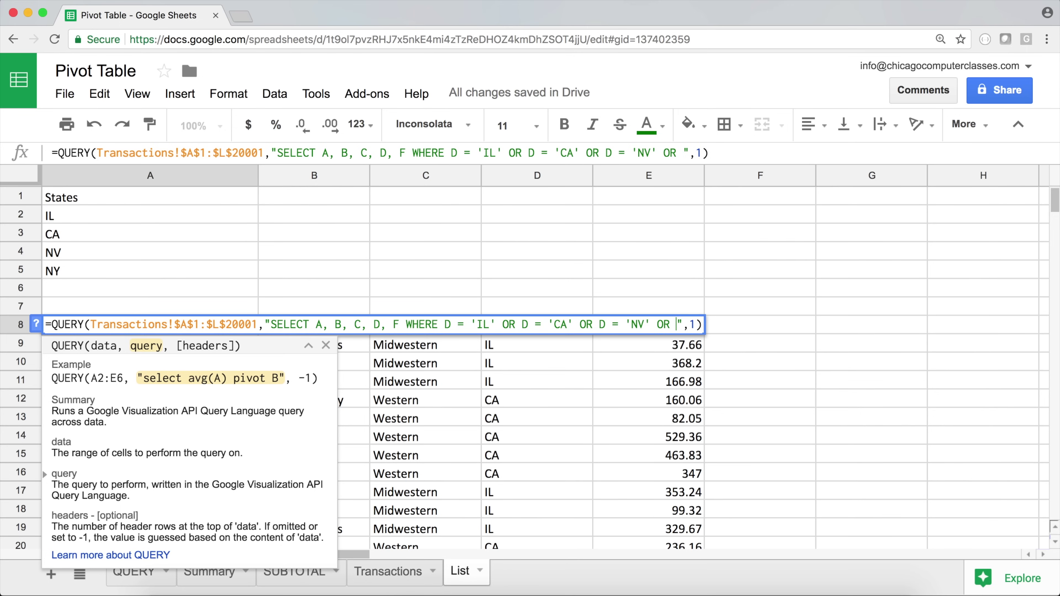
type("D = '")
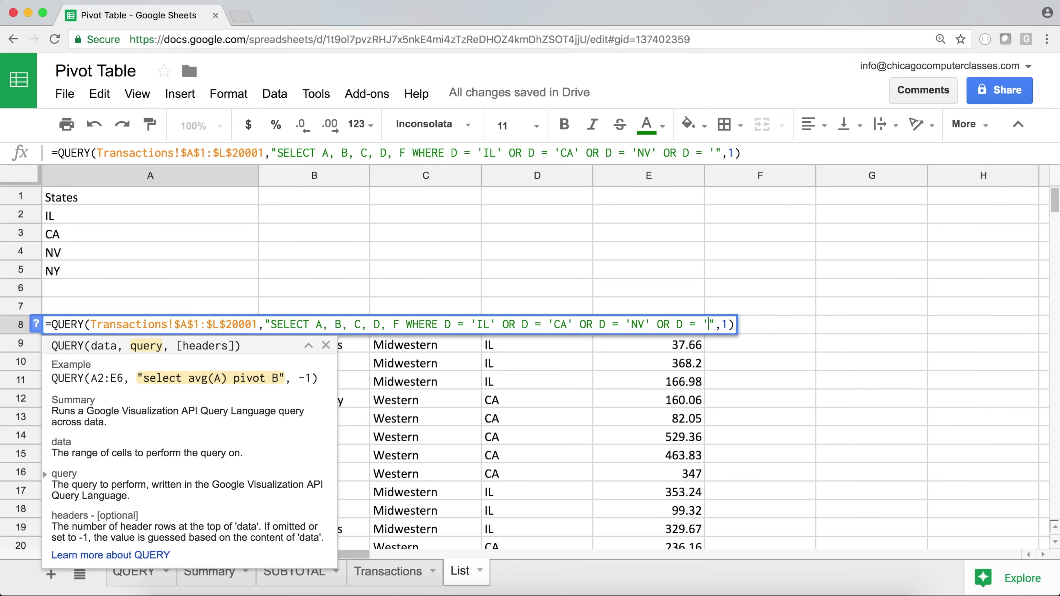
type("'NY")
key("Return")
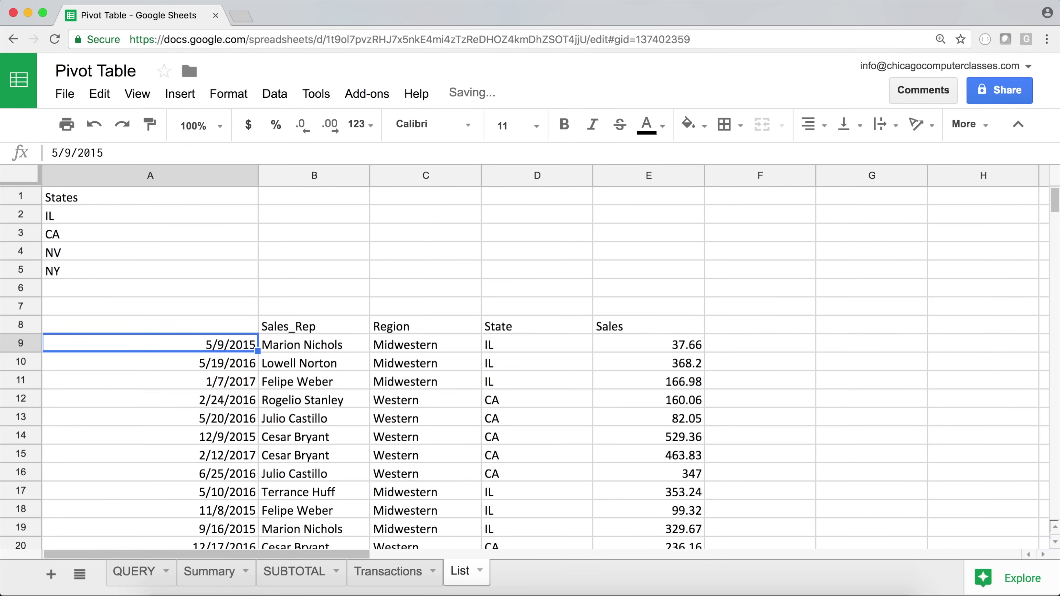
left_click(244, 326)
mouse_move(246, 330)
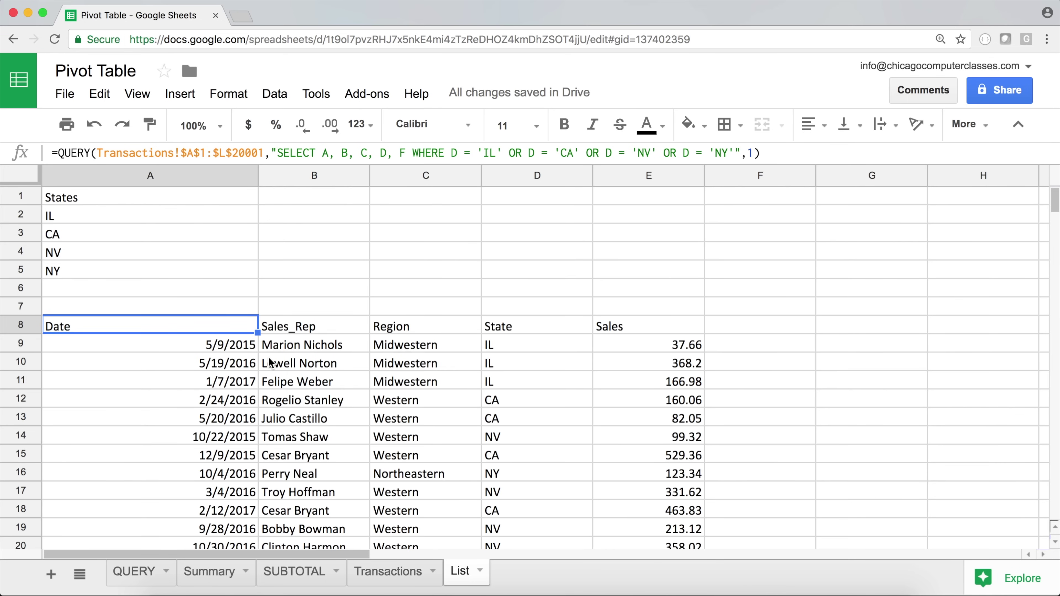
scroll(269, 363, "down", 8)
scroll(270, 366, "up", 5)
scroll(154, 345, "up", 3)
Review the state conditions in the formula without changes, then select the states in A2:A5
double_click(144, 328)
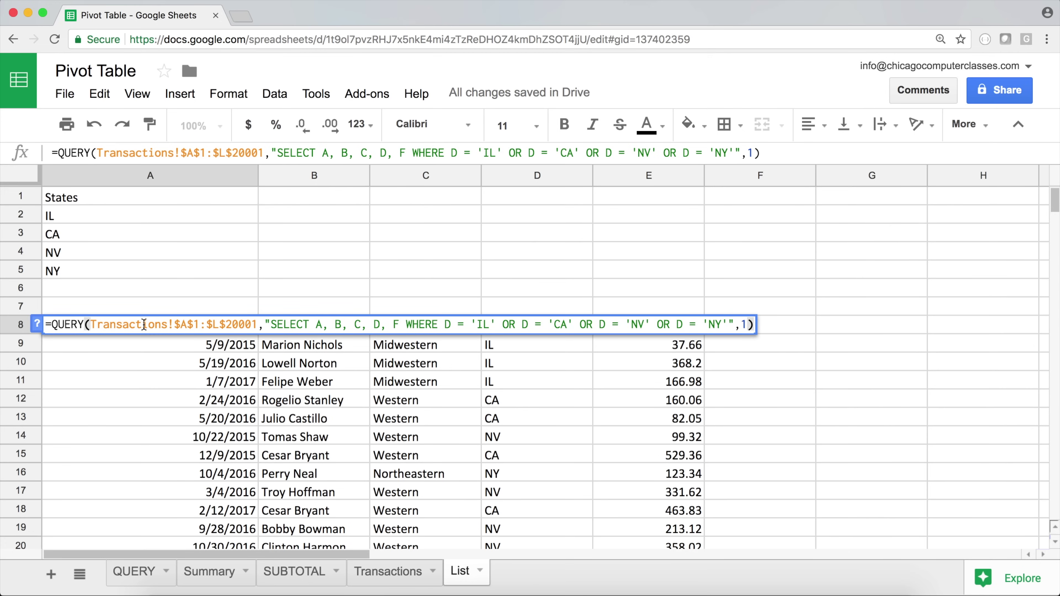
left_click_drag(445, 324, 729, 324)
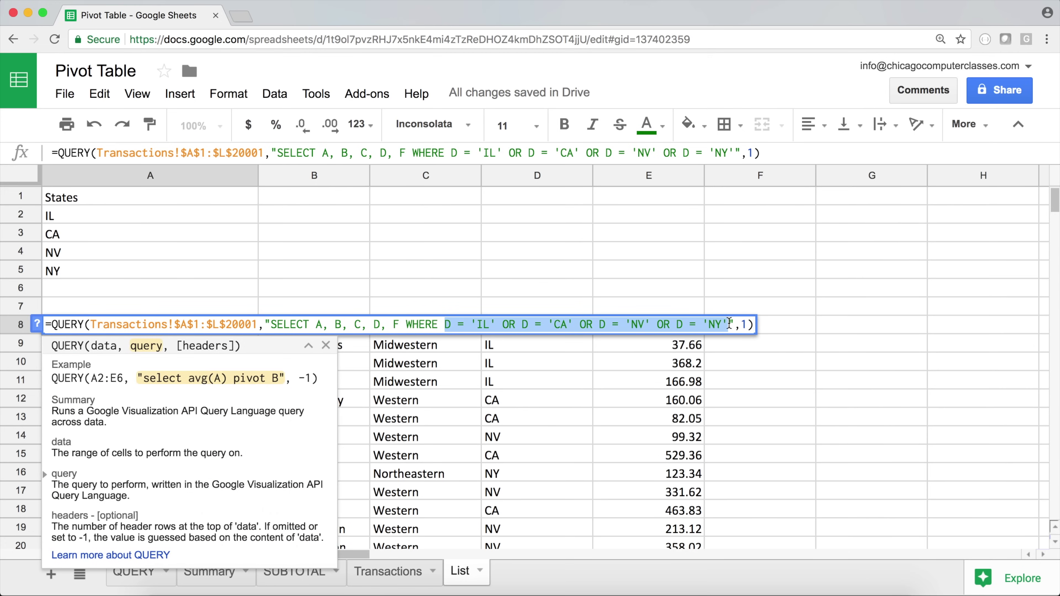
key("Escape")
left_click_drag(71, 217, 67, 280)
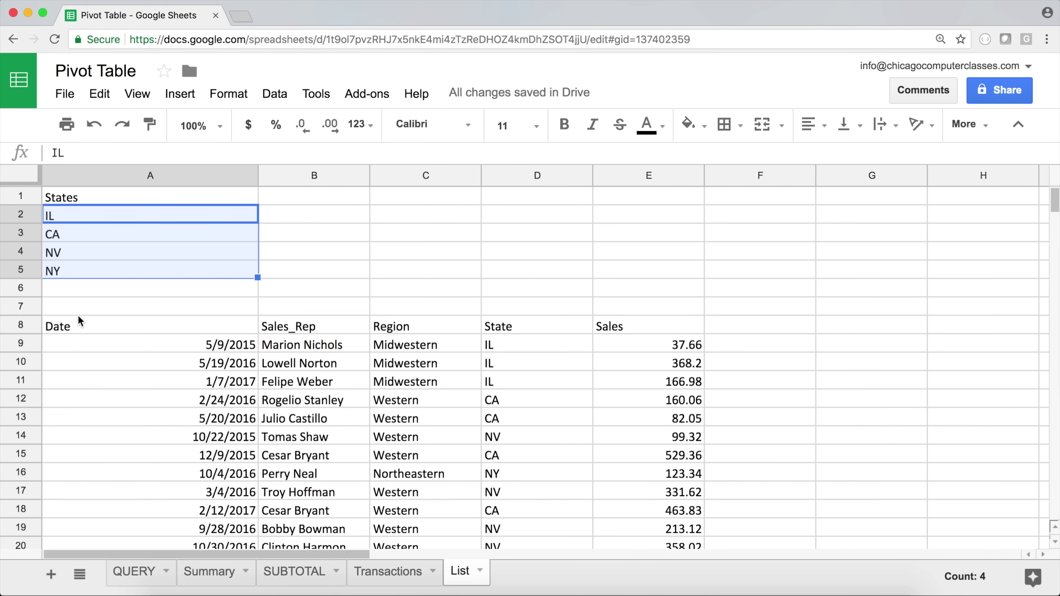
Insert three blank rows above the query header at row 8
right_click(29, 328)
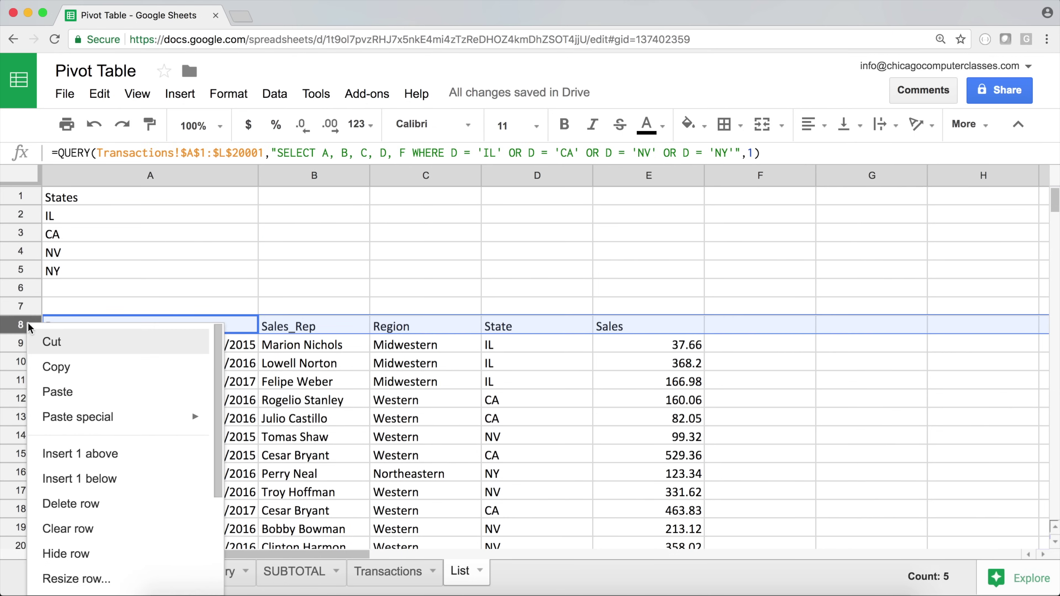
left_click(94, 457)
right_click(29, 329)
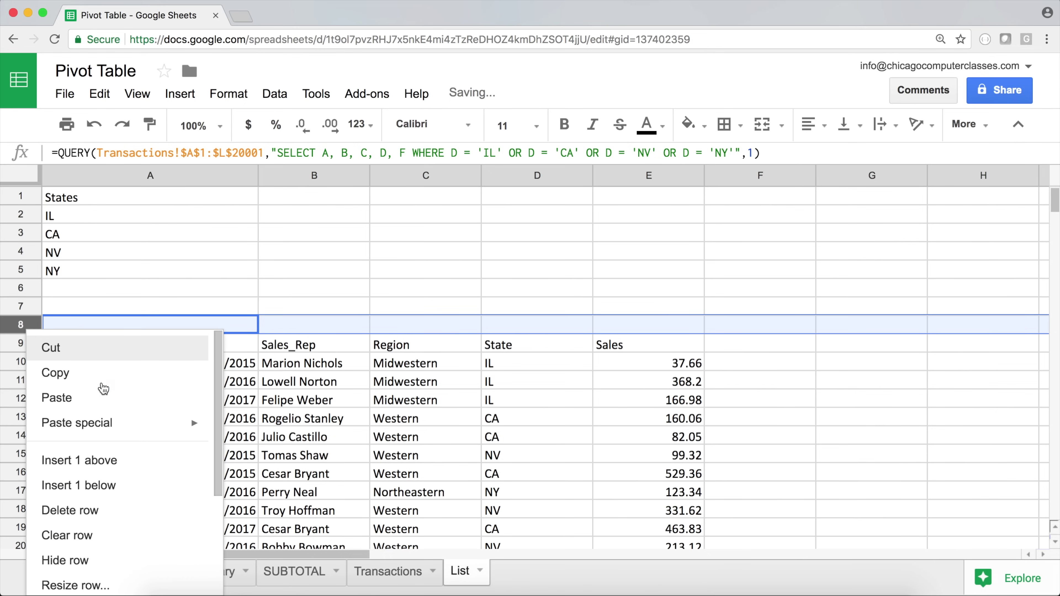
left_click(96, 459)
right_click(38, 336)
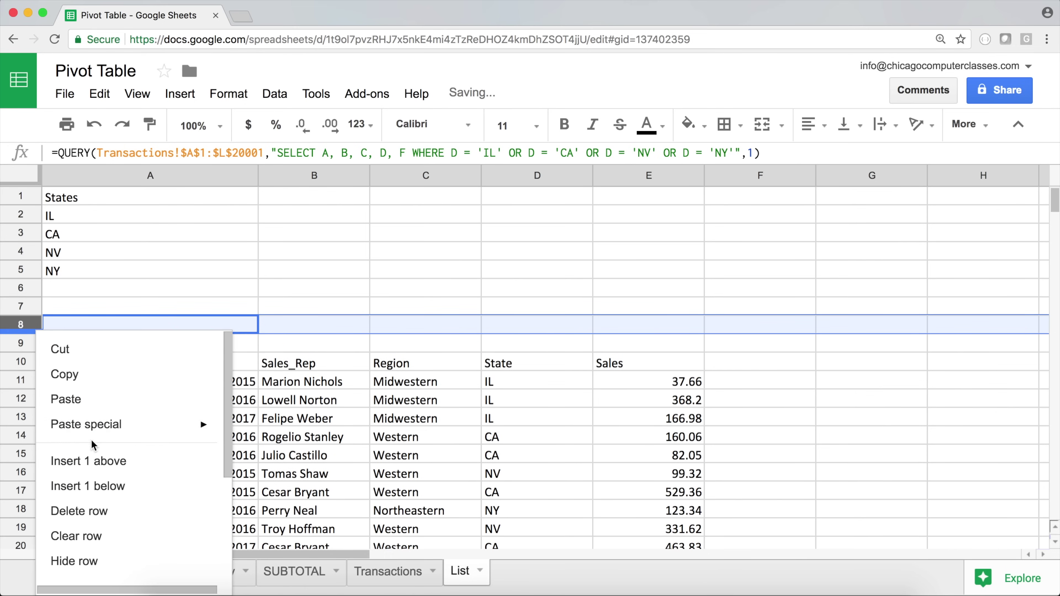
left_click(95, 455)
Check the new empty rows and review the moved QUERY formula in A11 without changes
left_click_drag(84, 290, 83, 326)
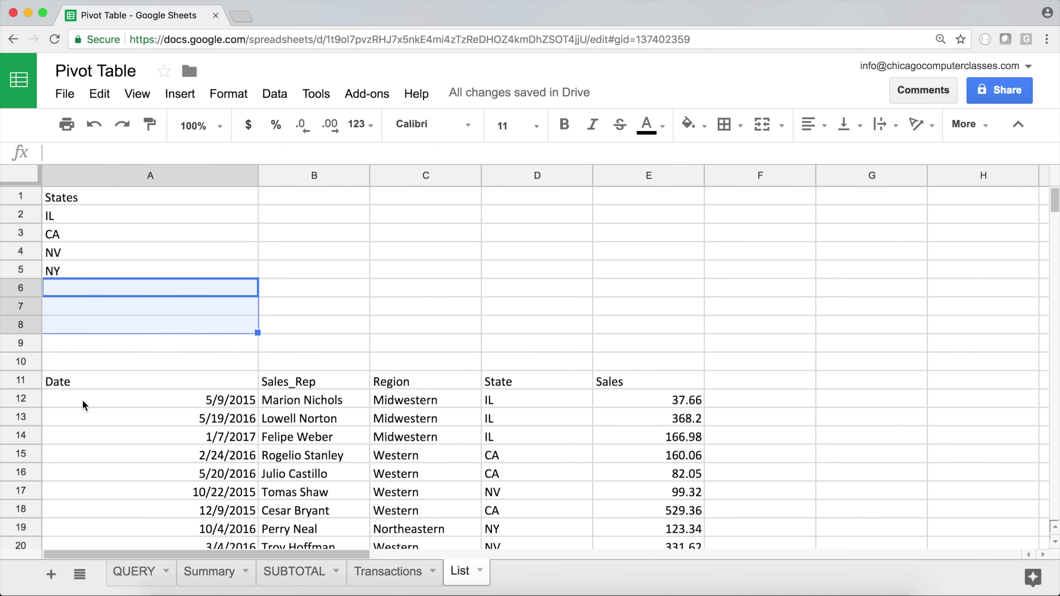
left_click(181, 383)
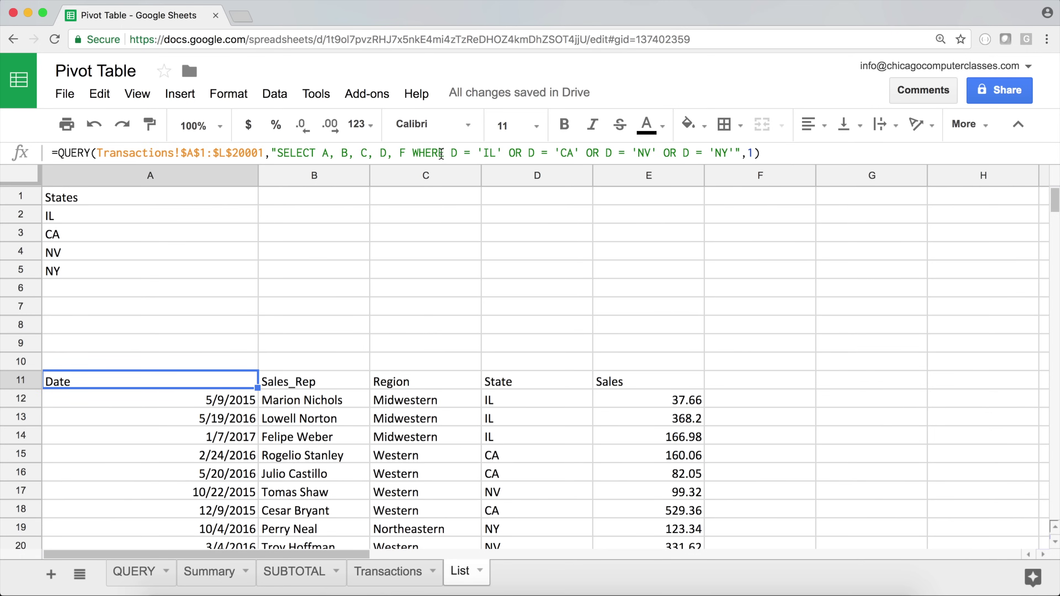
left_click(547, 154)
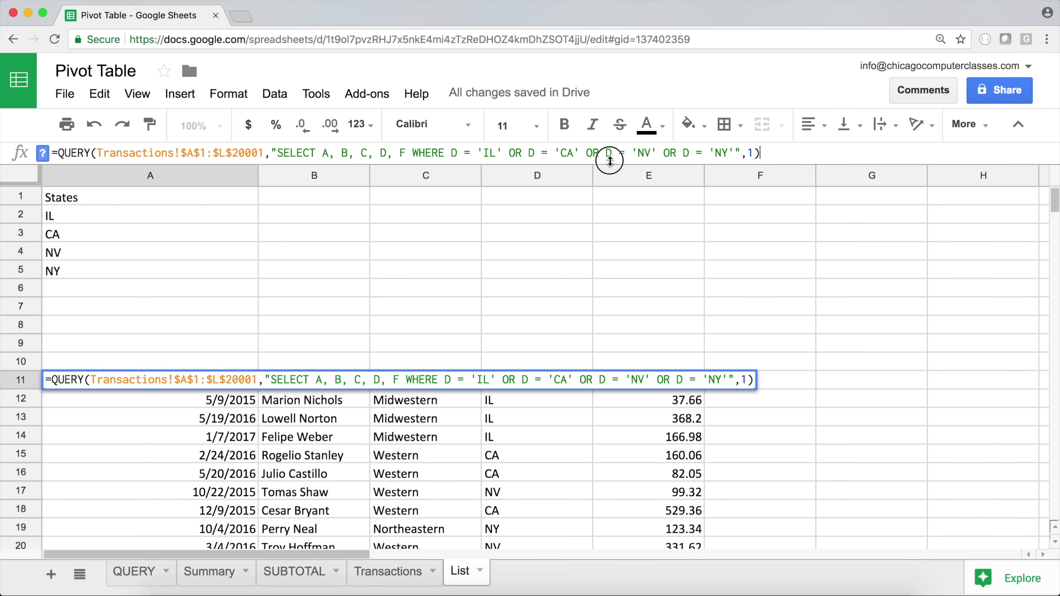
left_click(554, 153)
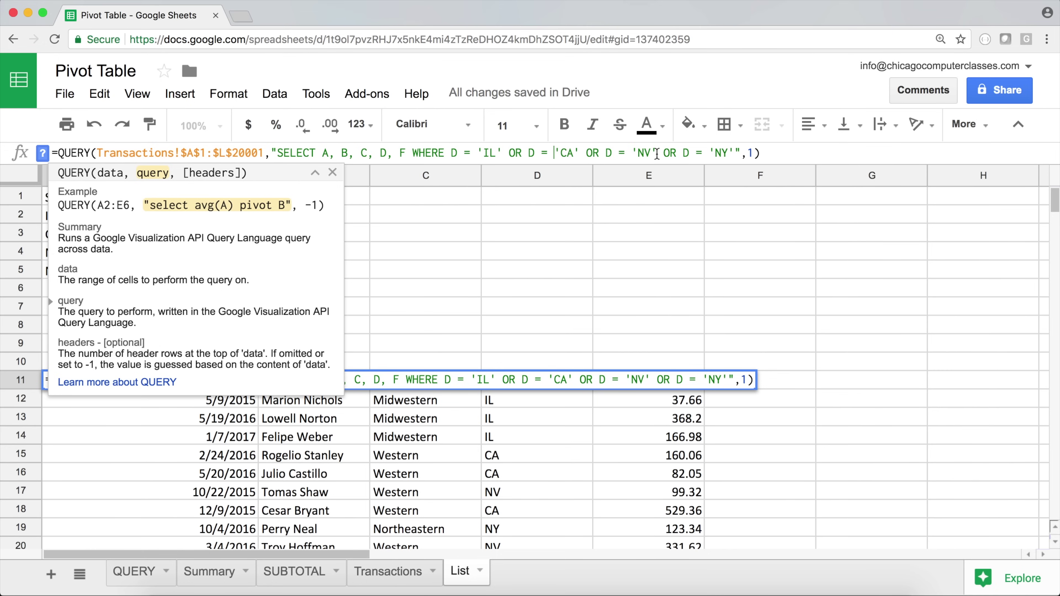
key("Escape")
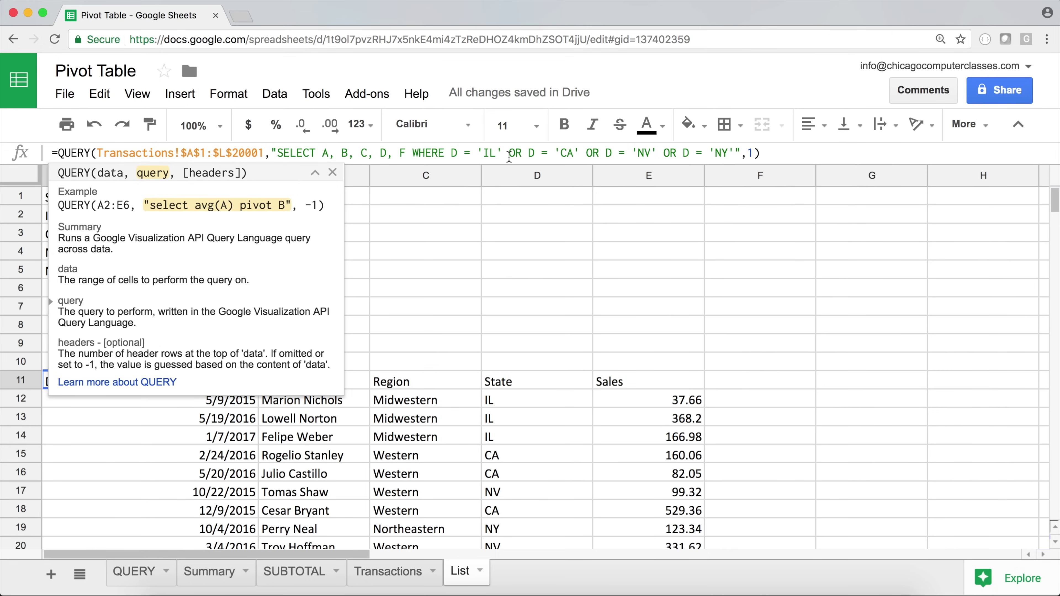
Enter =JOIN("OR D = '",A2:A9) in B7 to string the state codes together
left_click(222, 321)
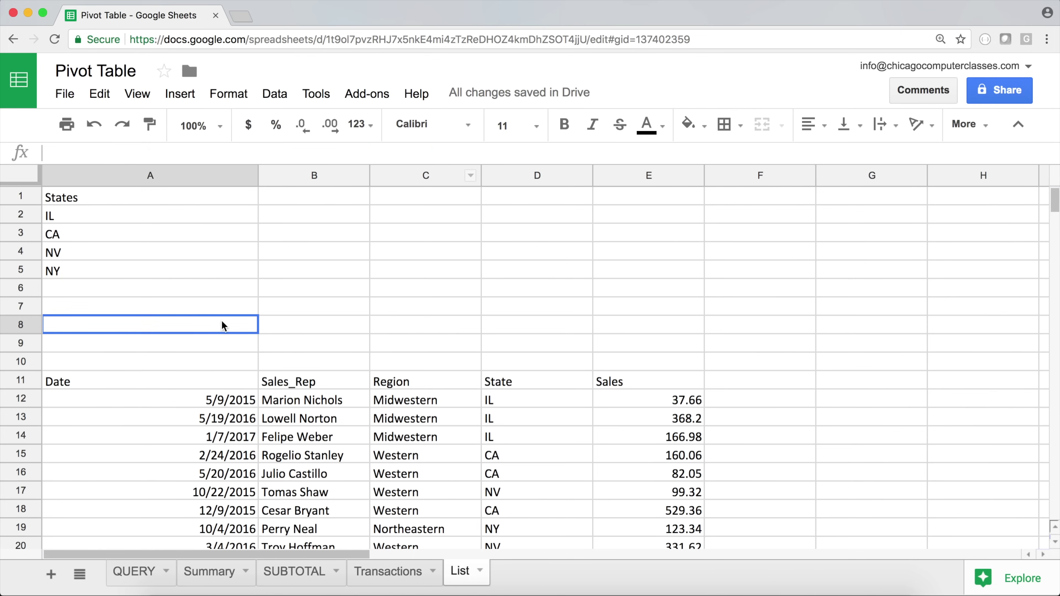
left_click(325, 311)
type("=JOIN(")
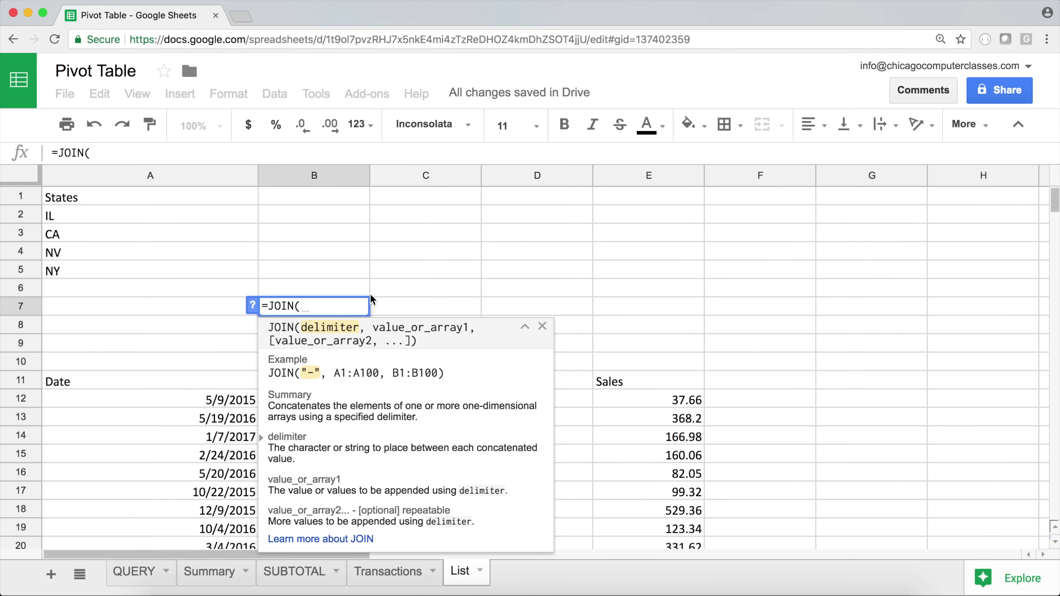
type("\"")
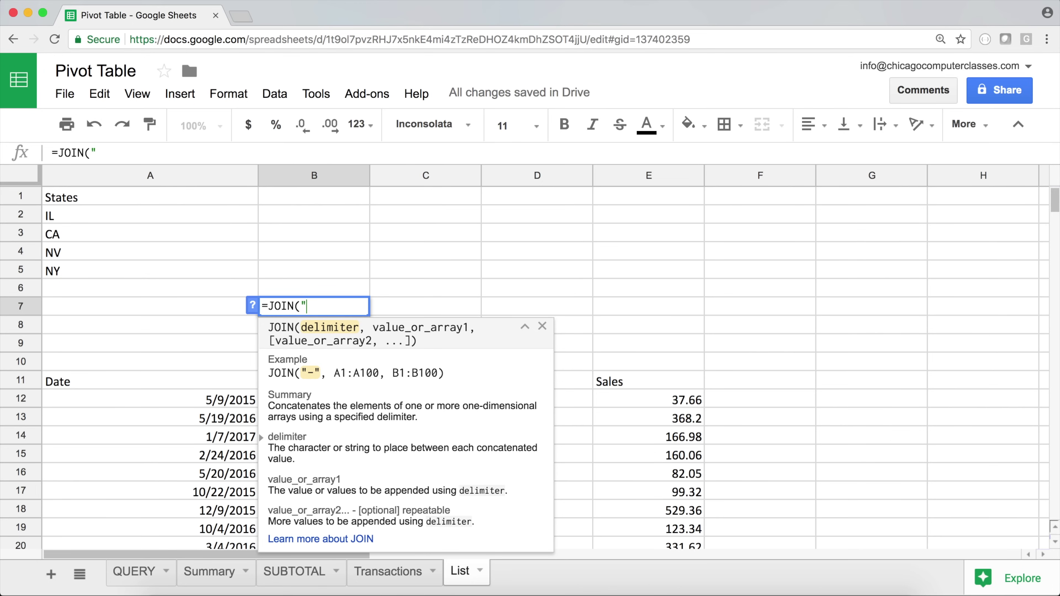
type("OR D =")
type(",")
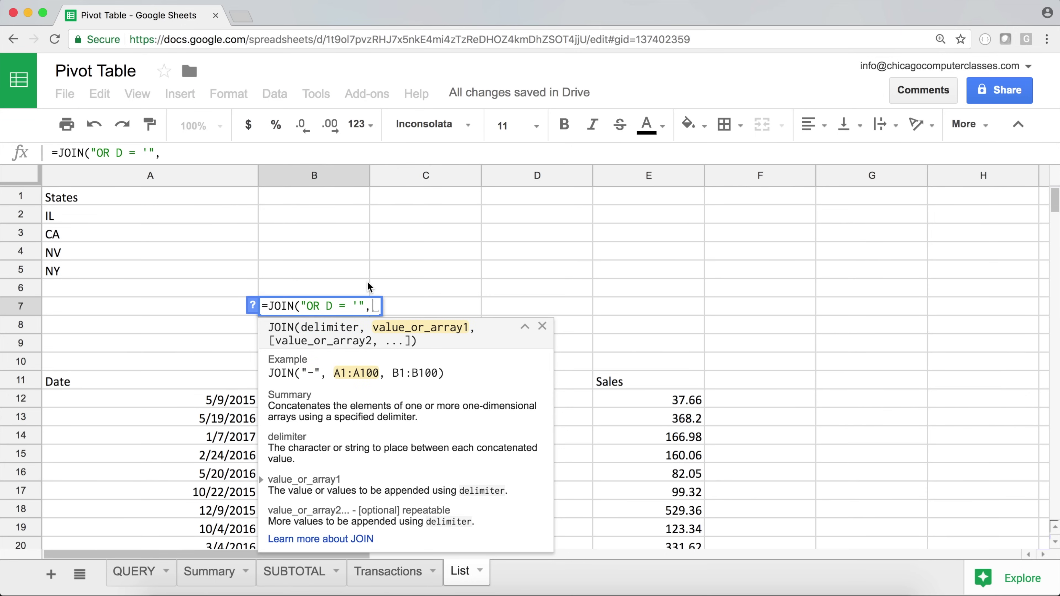
left_click_drag(115, 216, 106, 345)
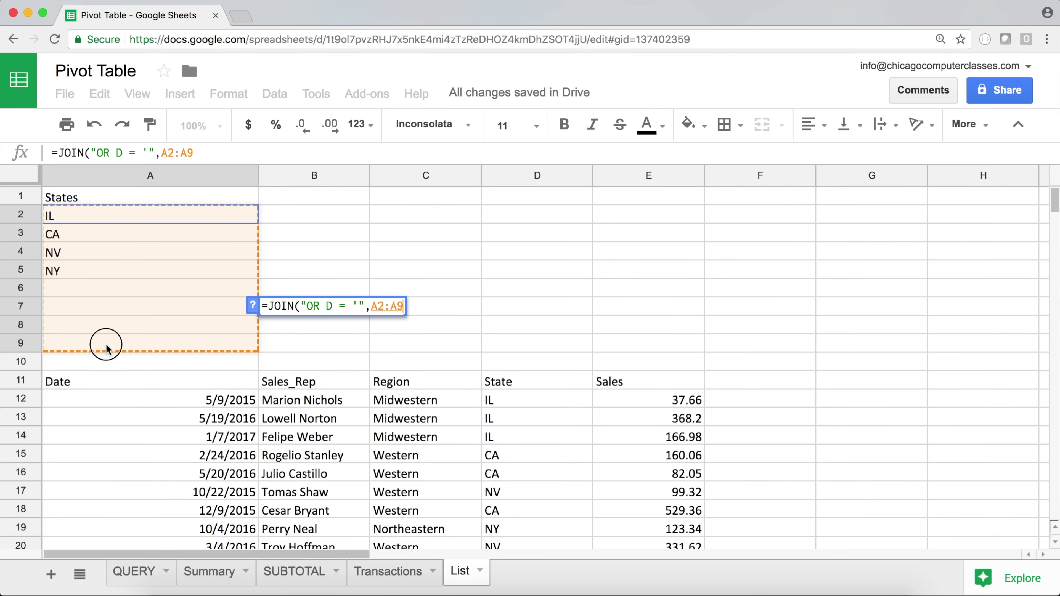
left_click_drag(107, 348, 107, 348)
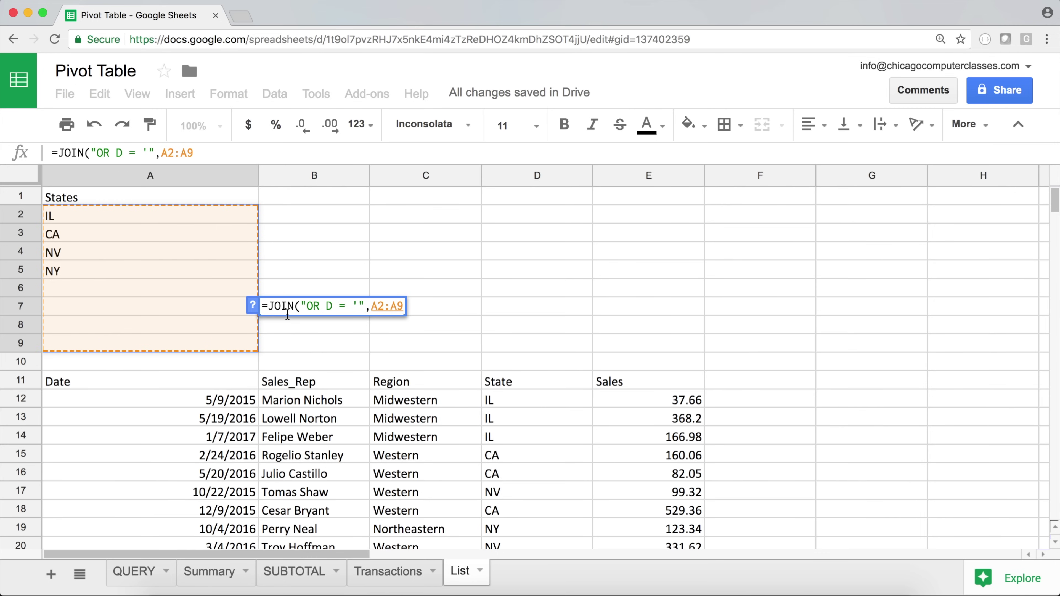
type(")")
key("Return")
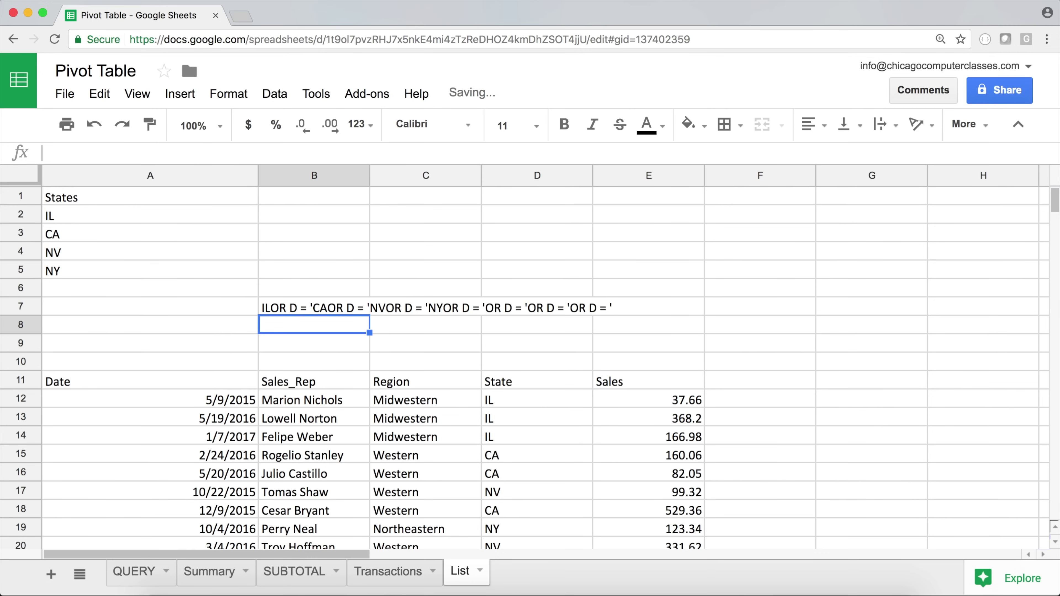
Change B7's JOIN delimiter to "' OR D = '" by adding a space and a closing quote
left_click(276, 308)
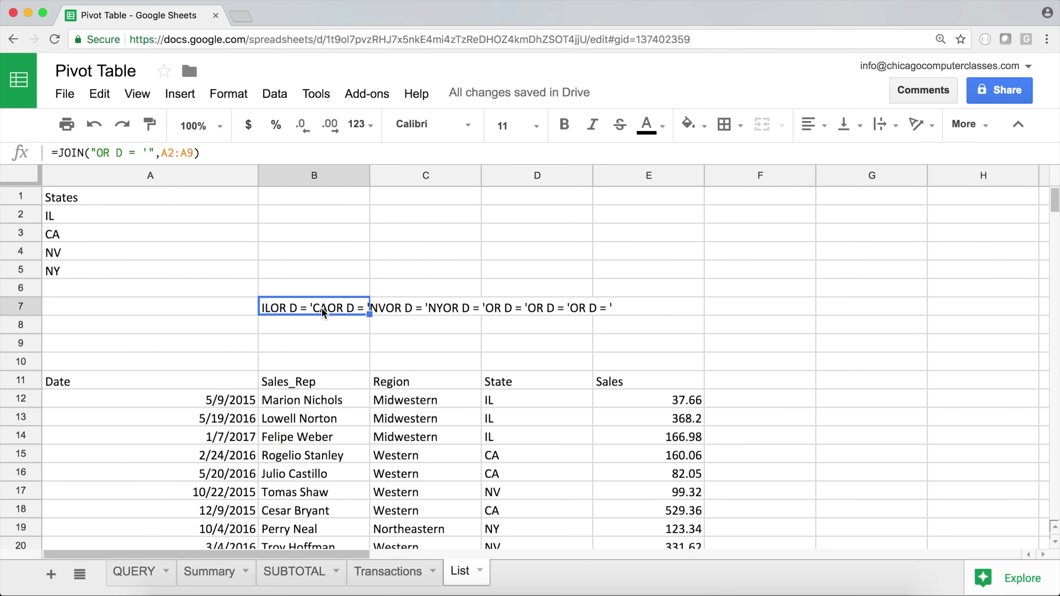
double_click(289, 312)
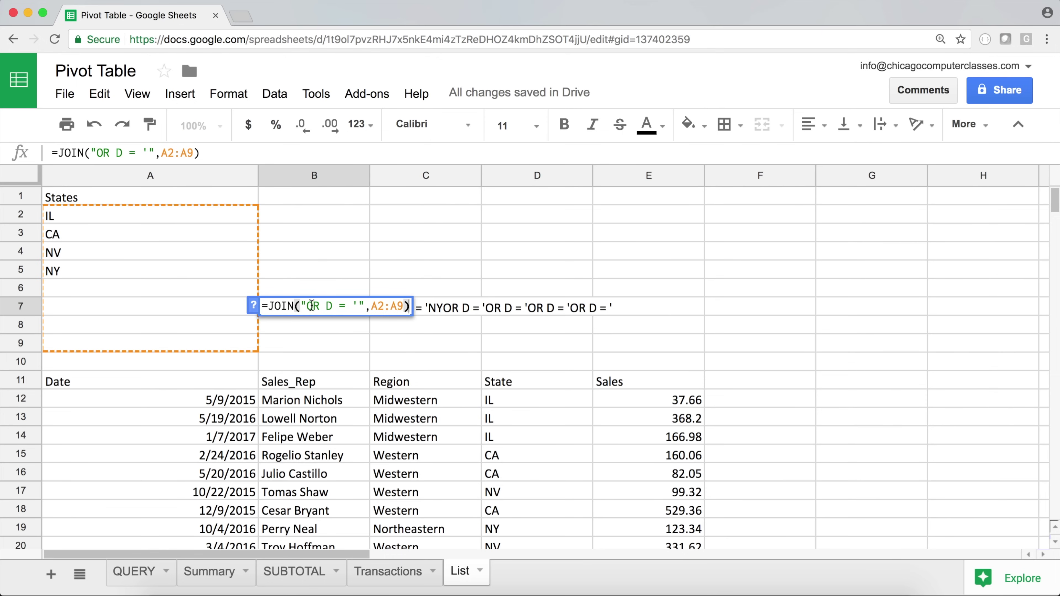
key("Return")
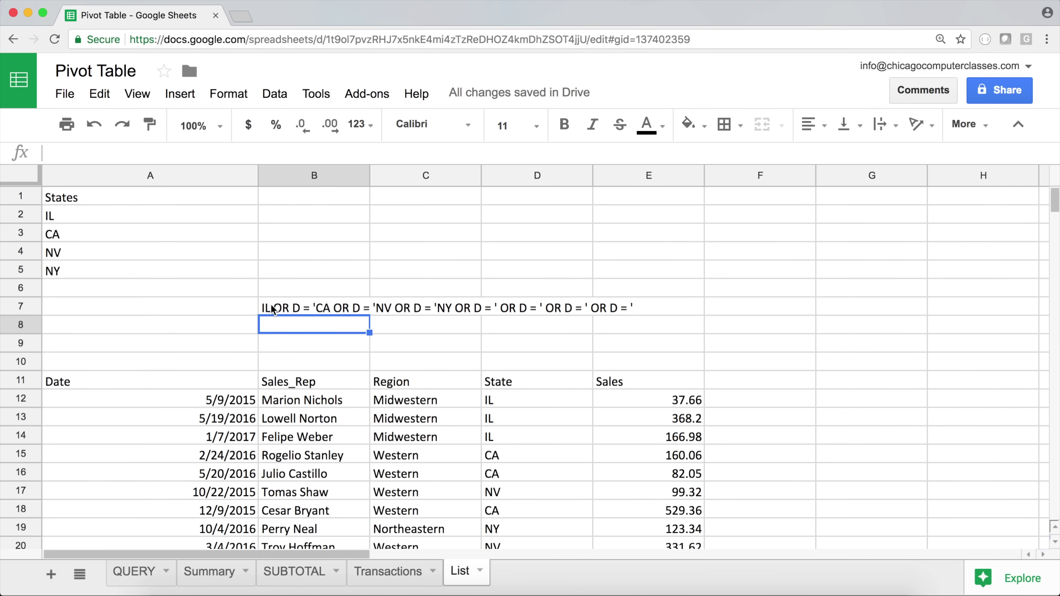
left_click(280, 307)
double_click(311, 306)
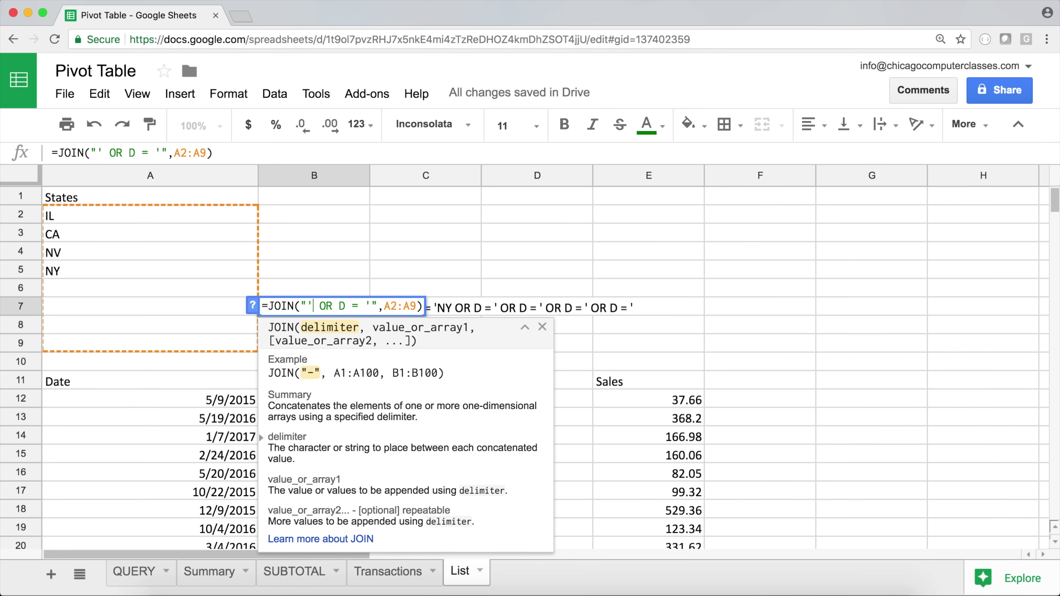
key("Return")
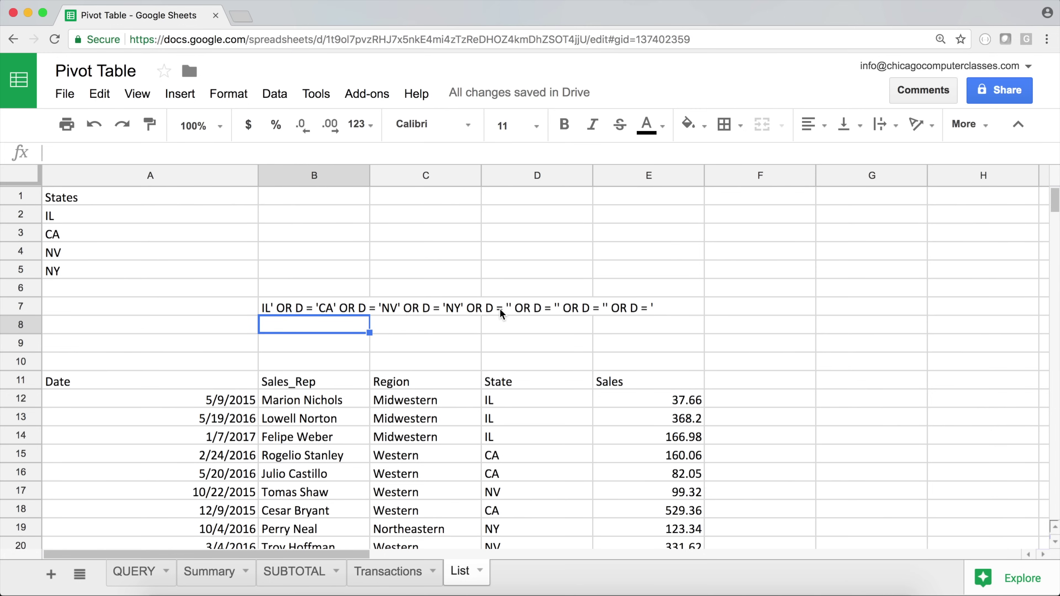
left_click(507, 309)
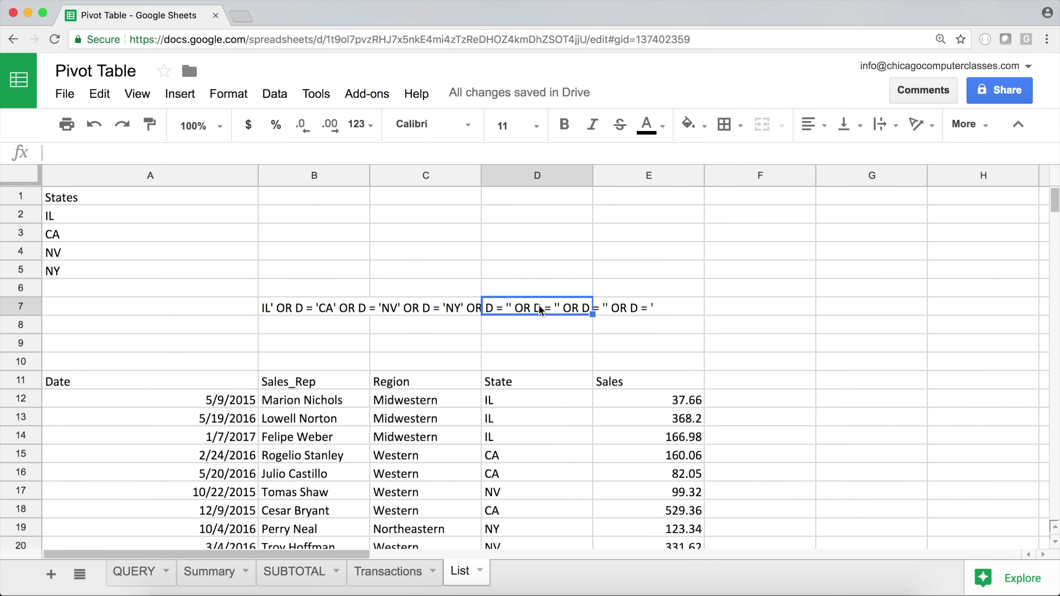
Change B7's JOIN to TEXTJOIN with TRUE before A2:A9 so empty cells are ignored
left_click(318, 308)
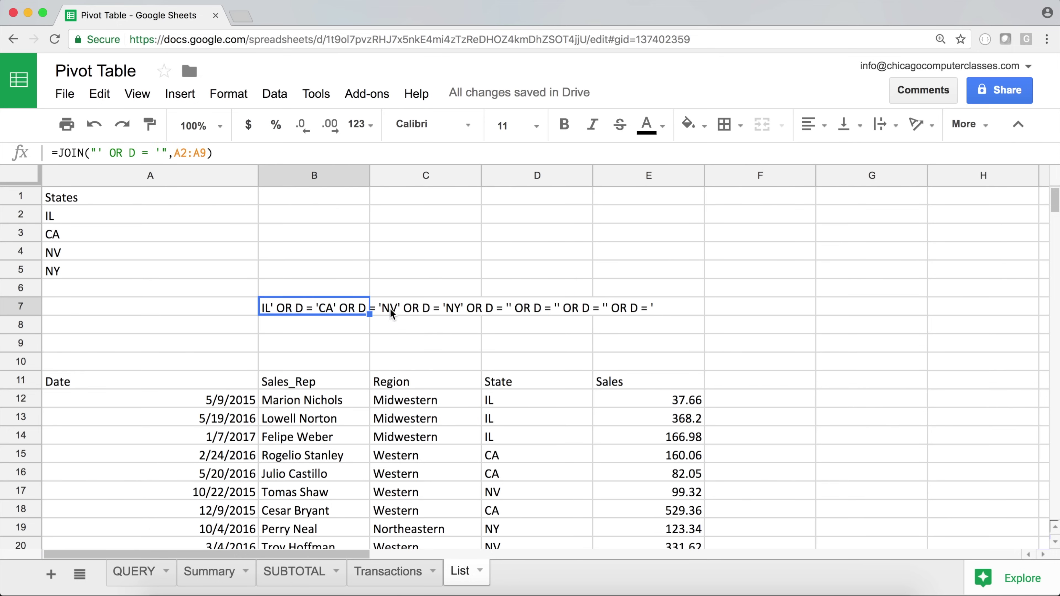
double_click(273, 306)
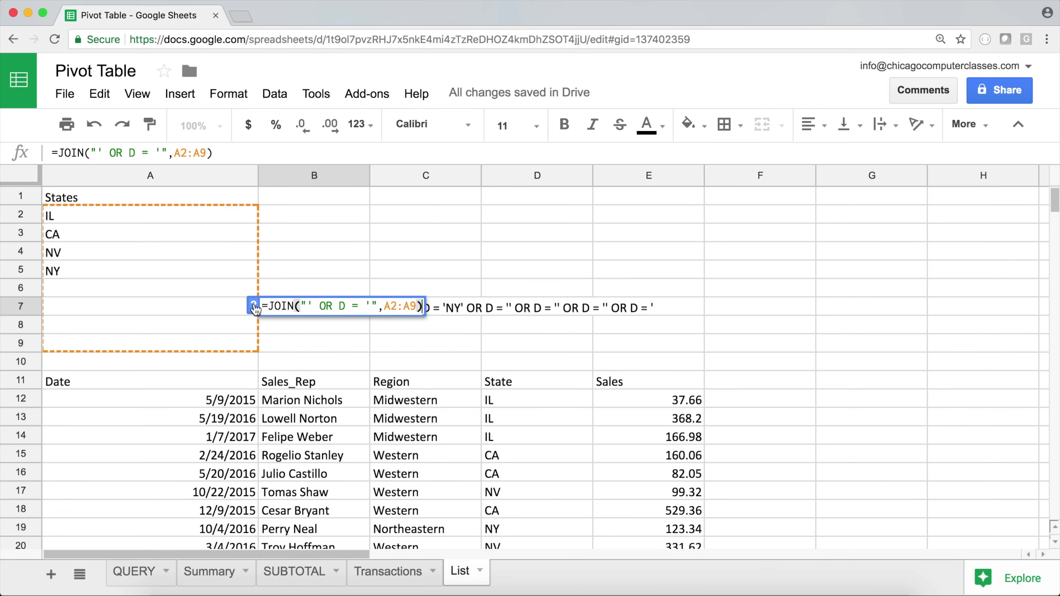
left_click(293, 307)
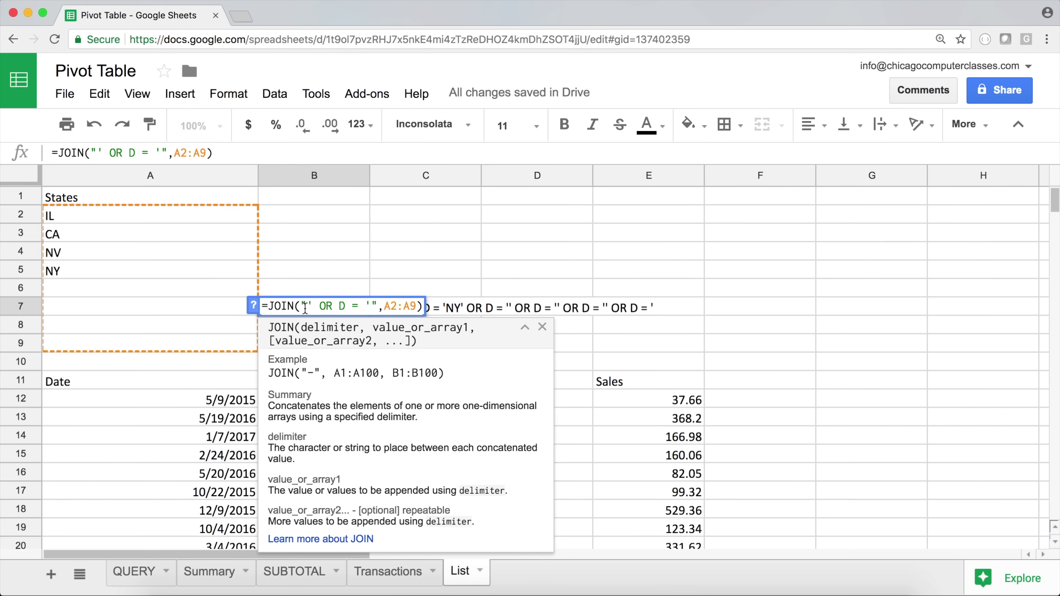
type("TEXT")
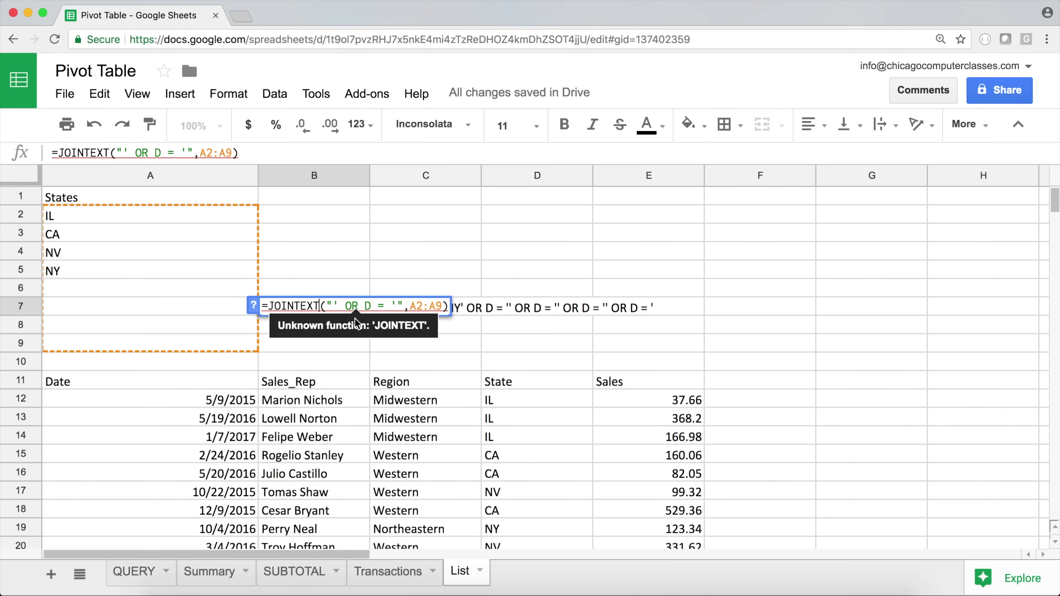
double_click(299, 306)
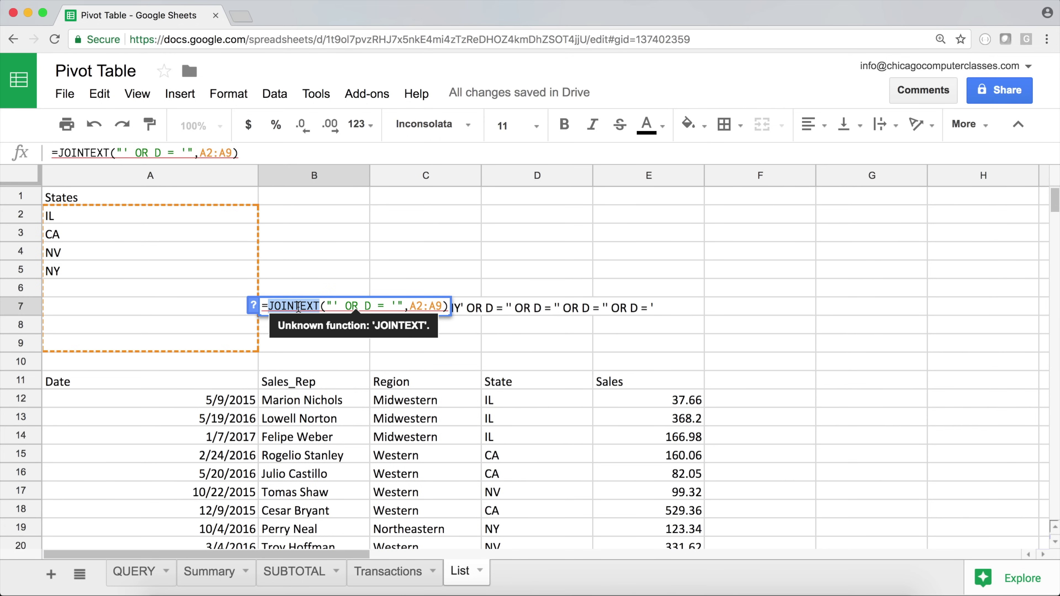
type("TEXTJOIN")
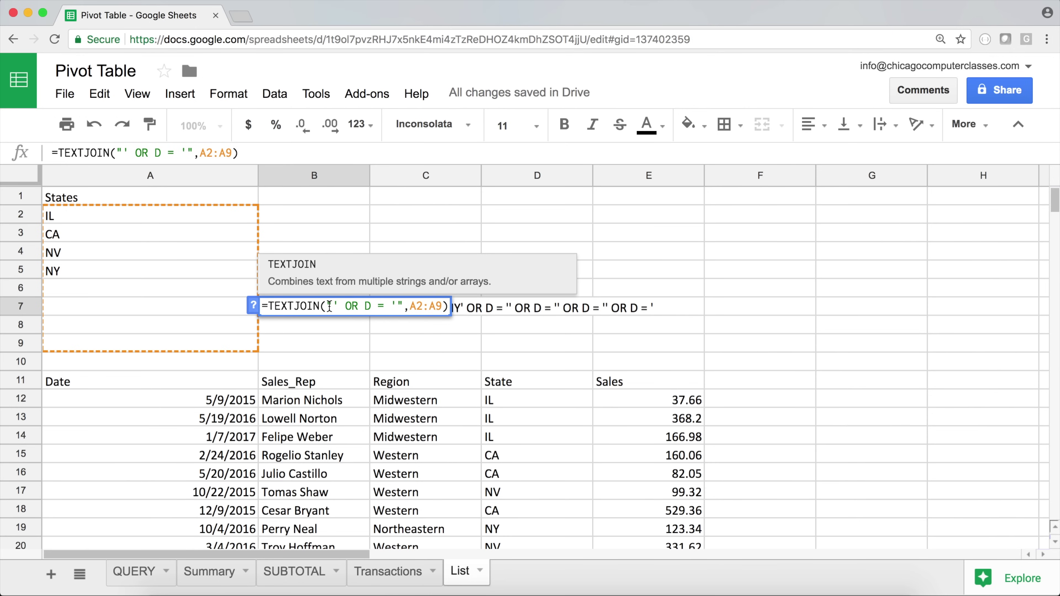
key("Right")
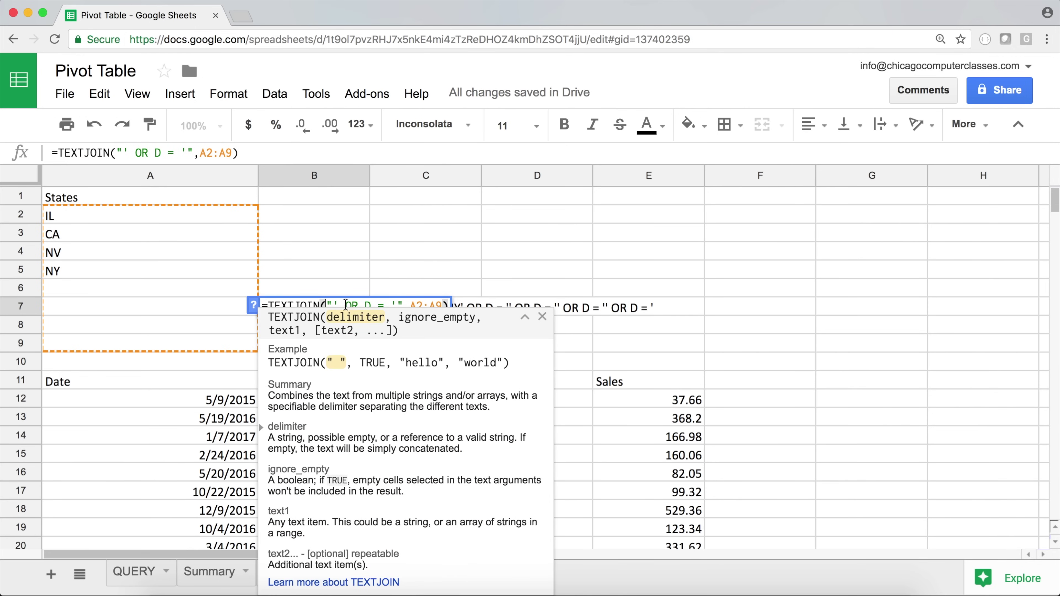
left_click(410, 304)
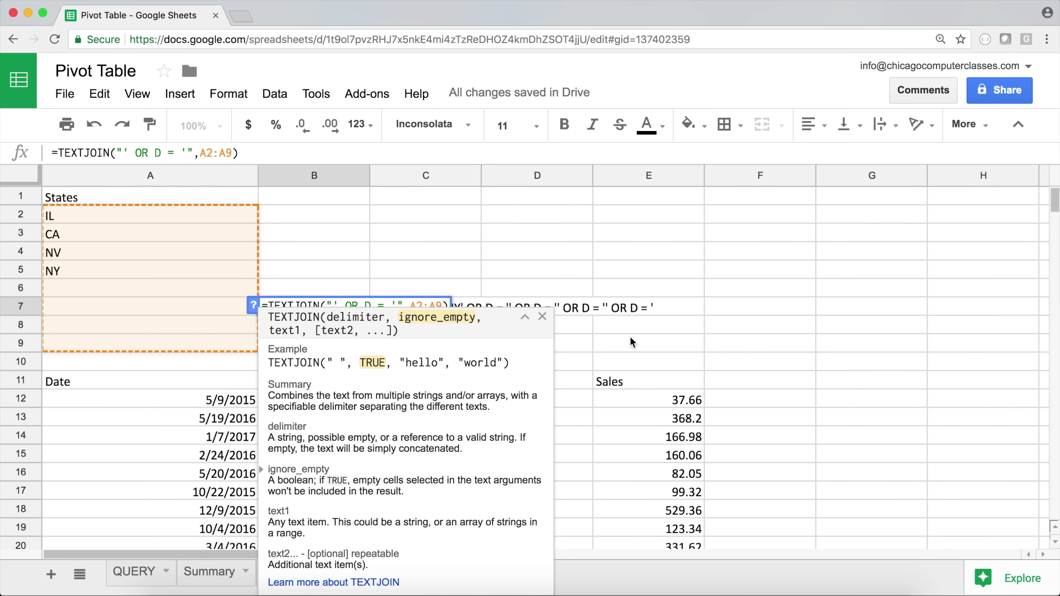
type("TRUE")
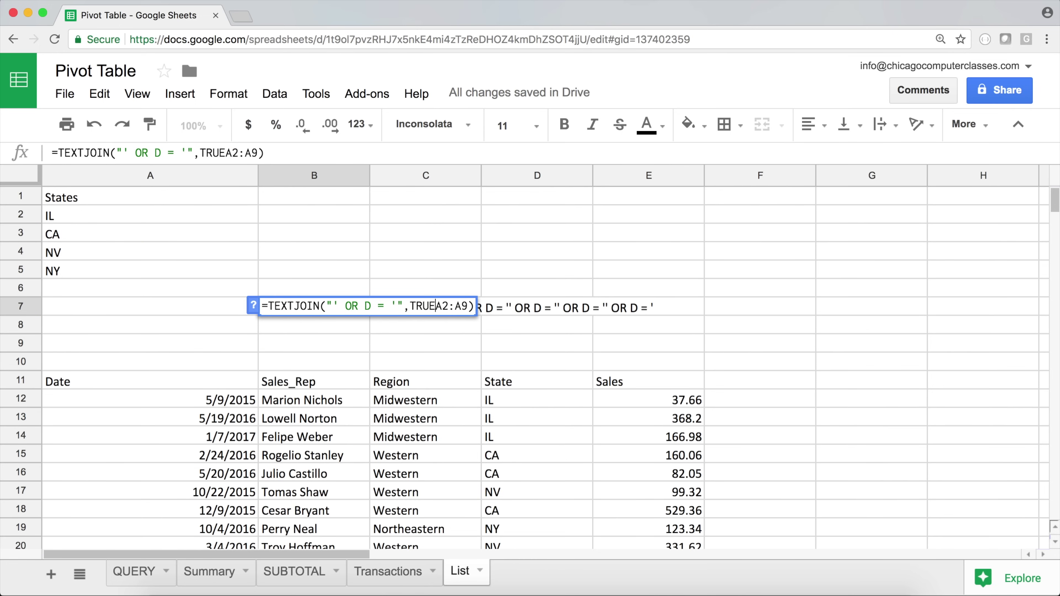
type(",")
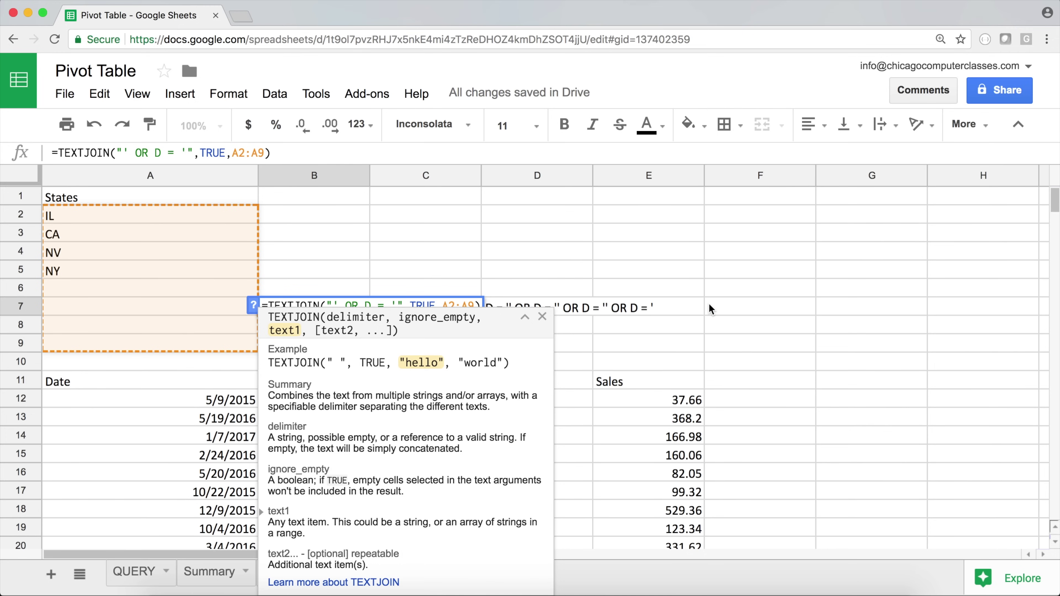
key("Return")
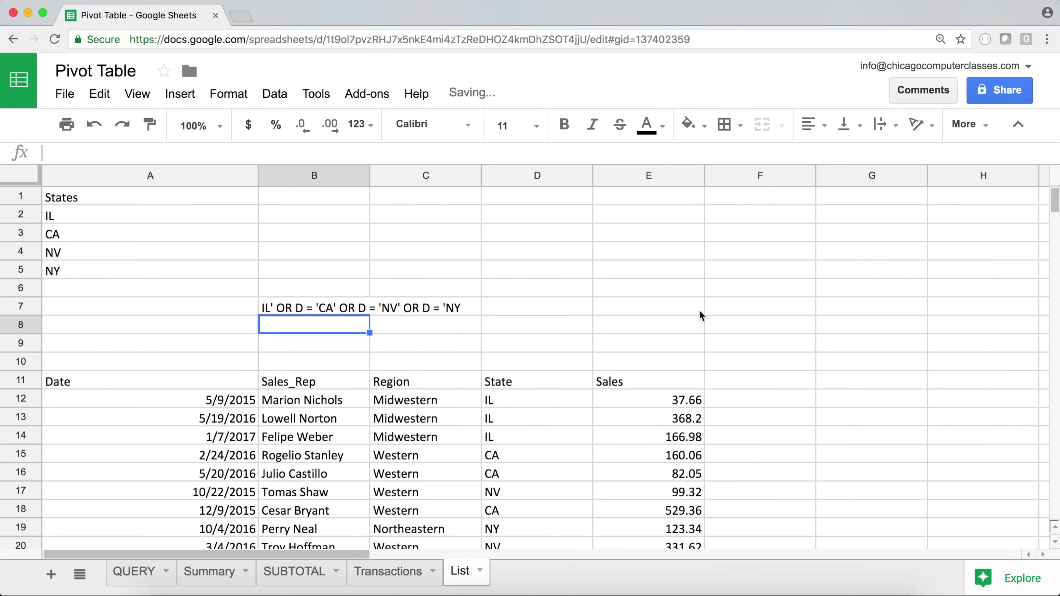
left_click(317, 307)
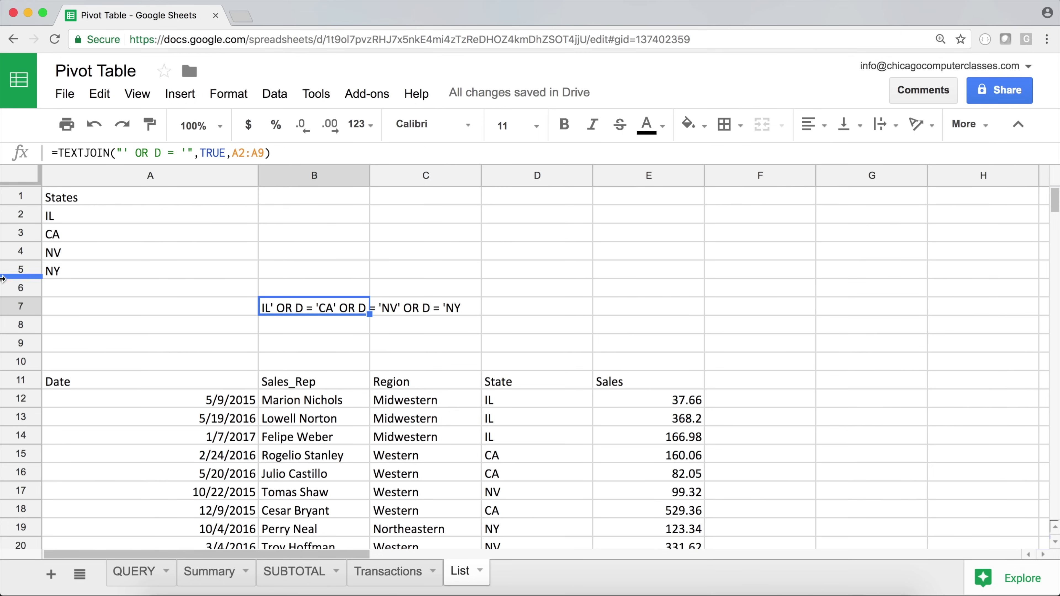
Add FL in A6 and confirm B7's joined text now ends with OR D = 'FL
left_click(102, 287)
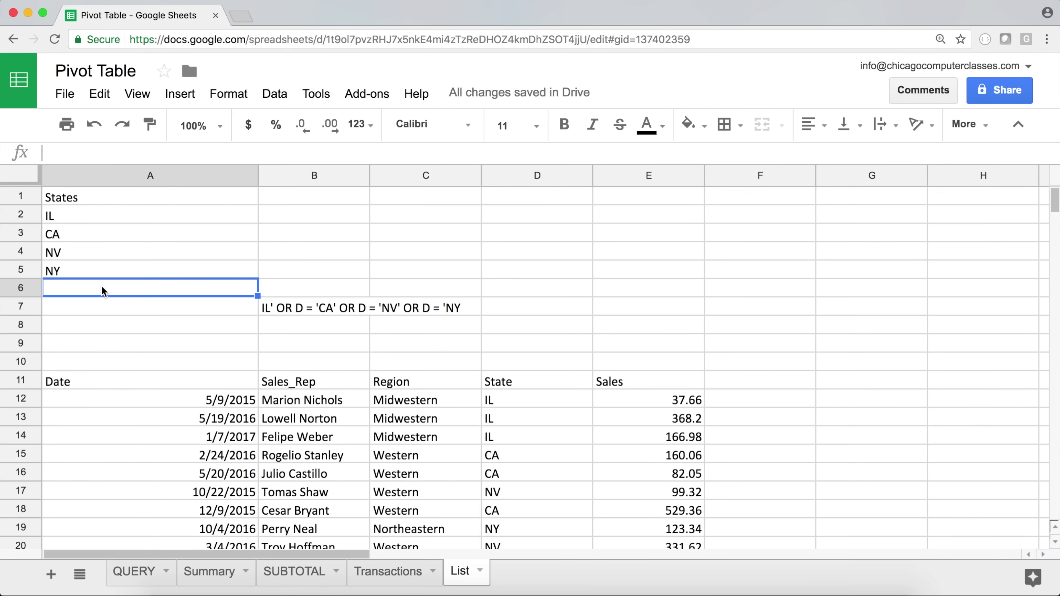
type("FL")
key("Return")
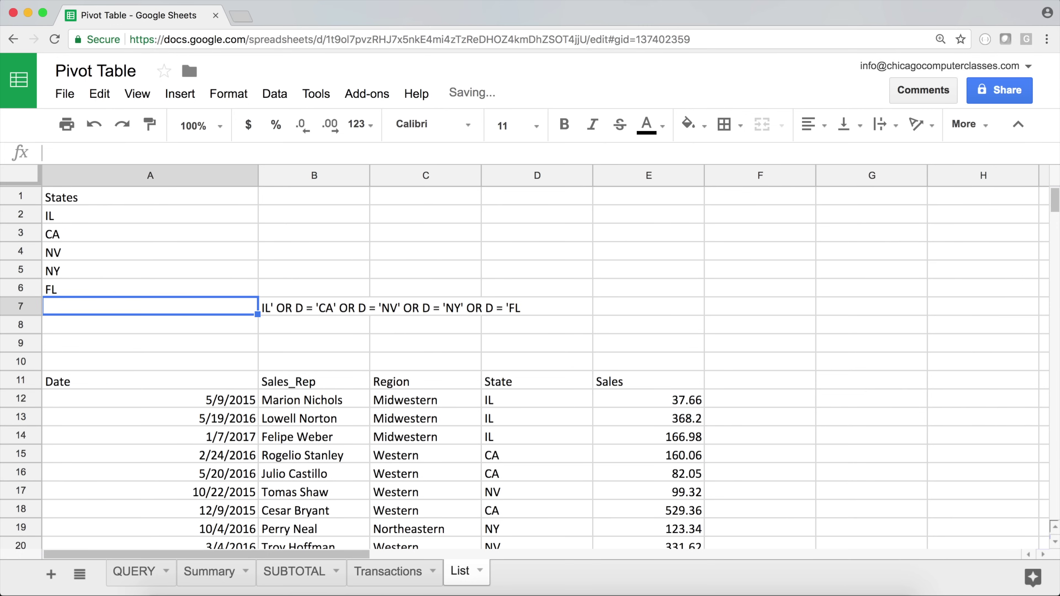
left_click(444, 312)
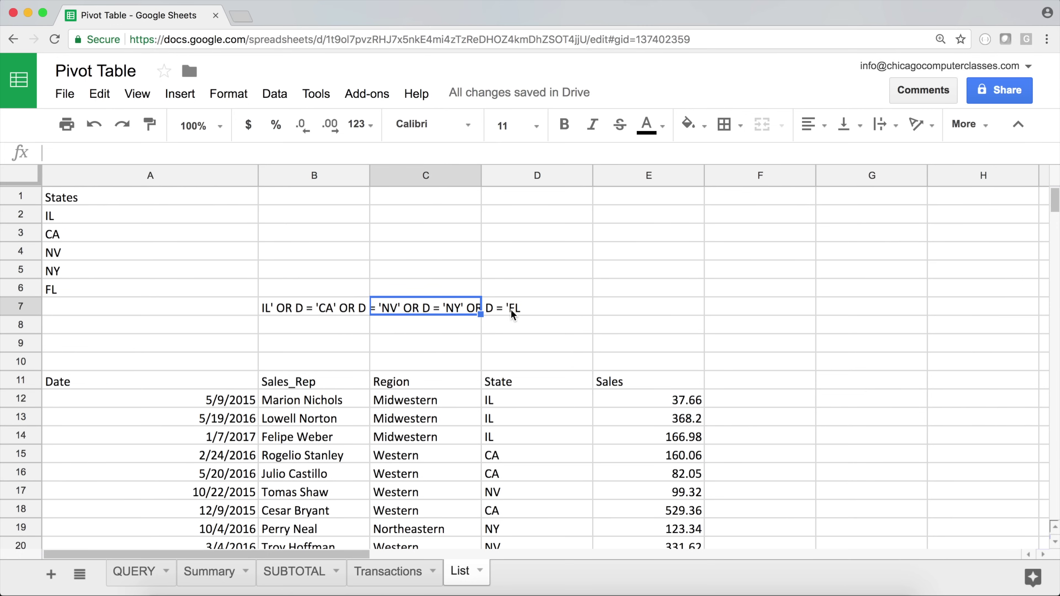
left_click(298, 308)
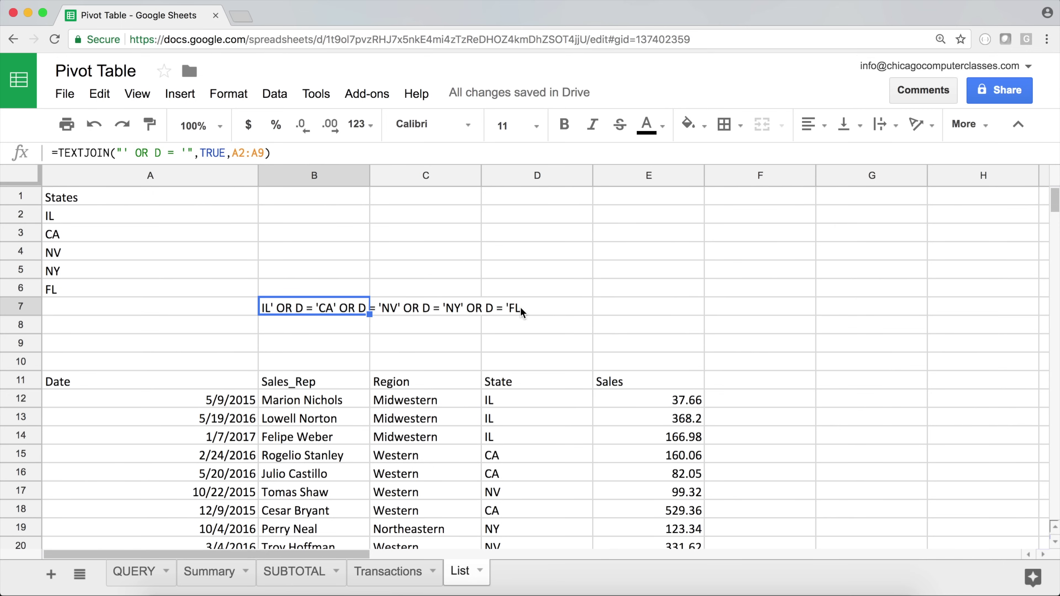
double_click(318, 304)
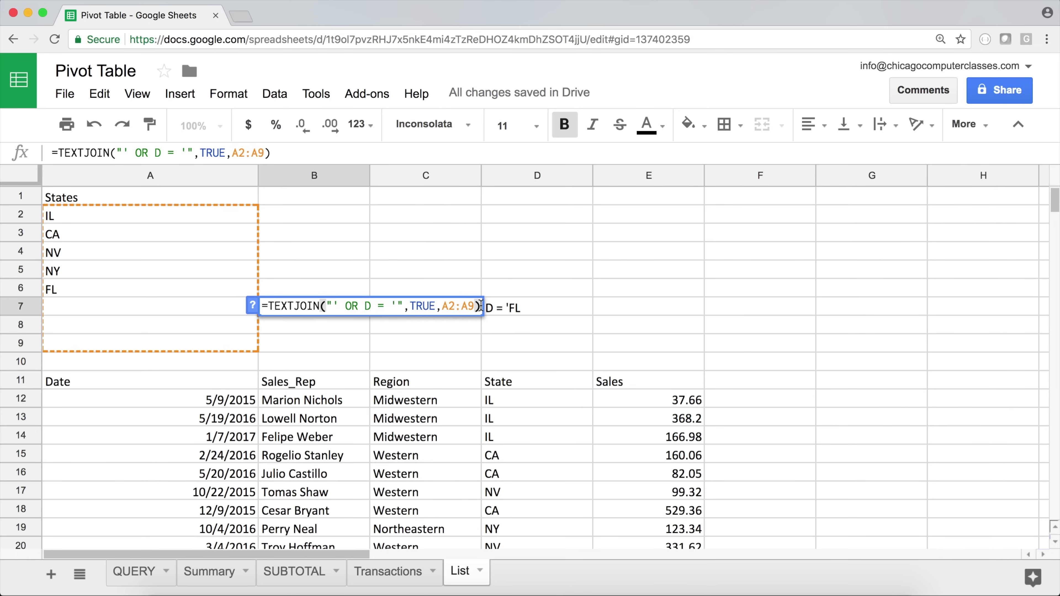
Append &"'" and prefix "D = '" & to B7's formula, producing the full OR condition
type("&")
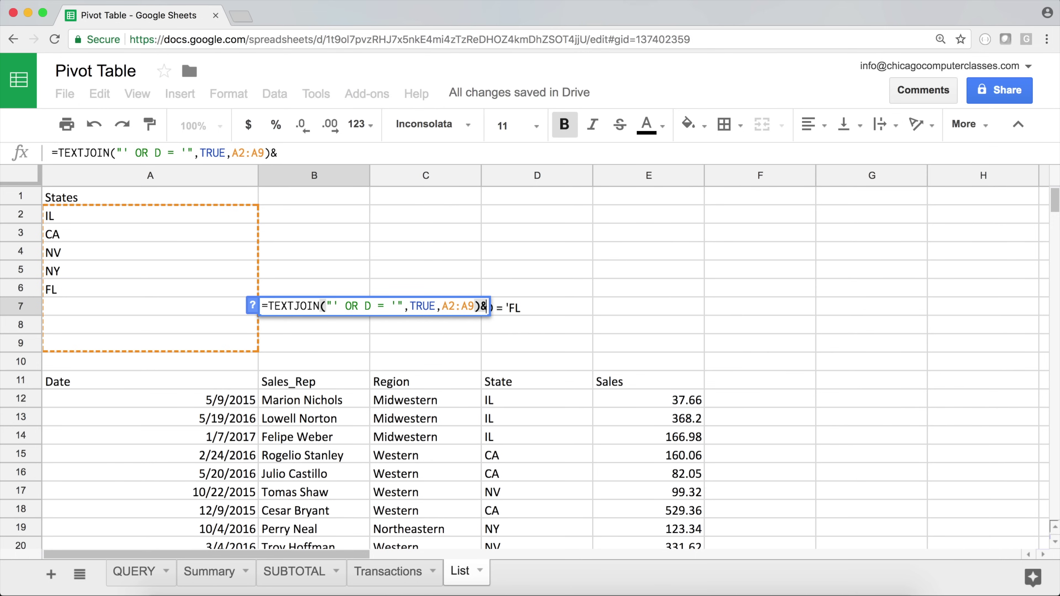
type("\"'\"")
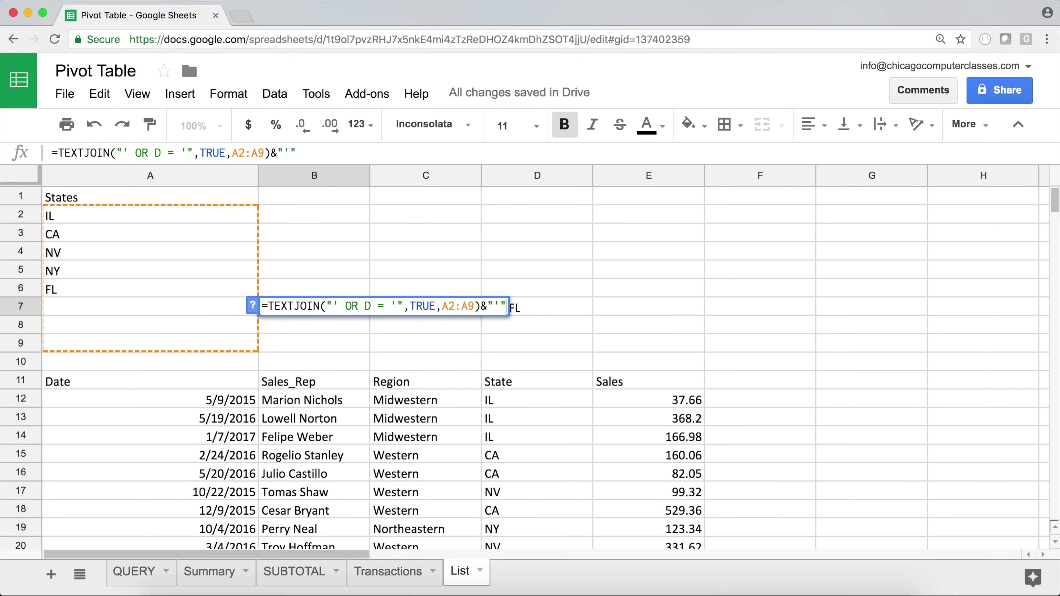
key("Return")
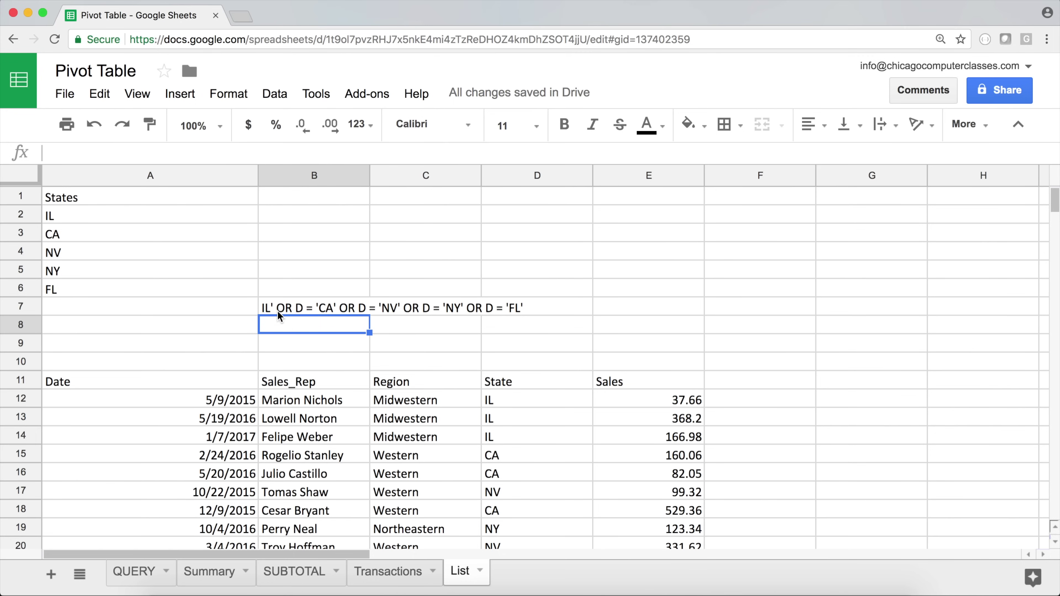
left_click(287, 309)
key("Return")
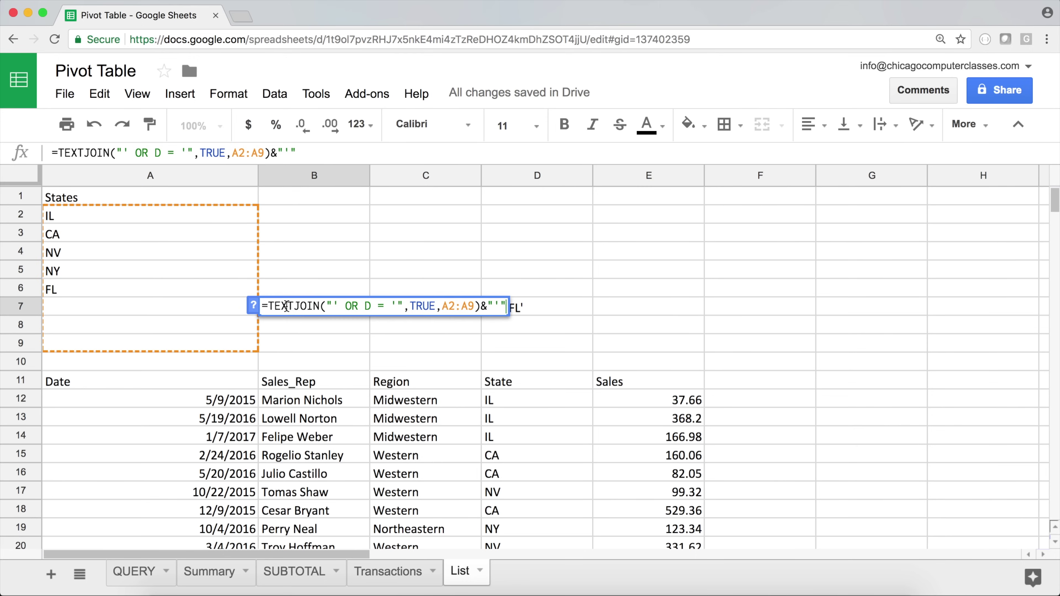
left_click(270, 308)
type("\"D")
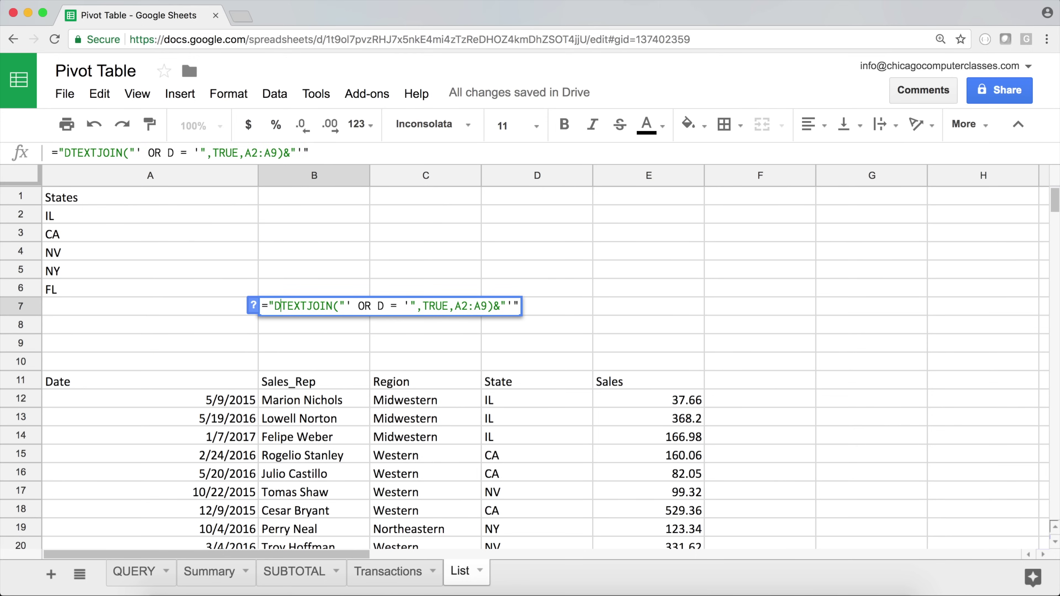
type(" = ")
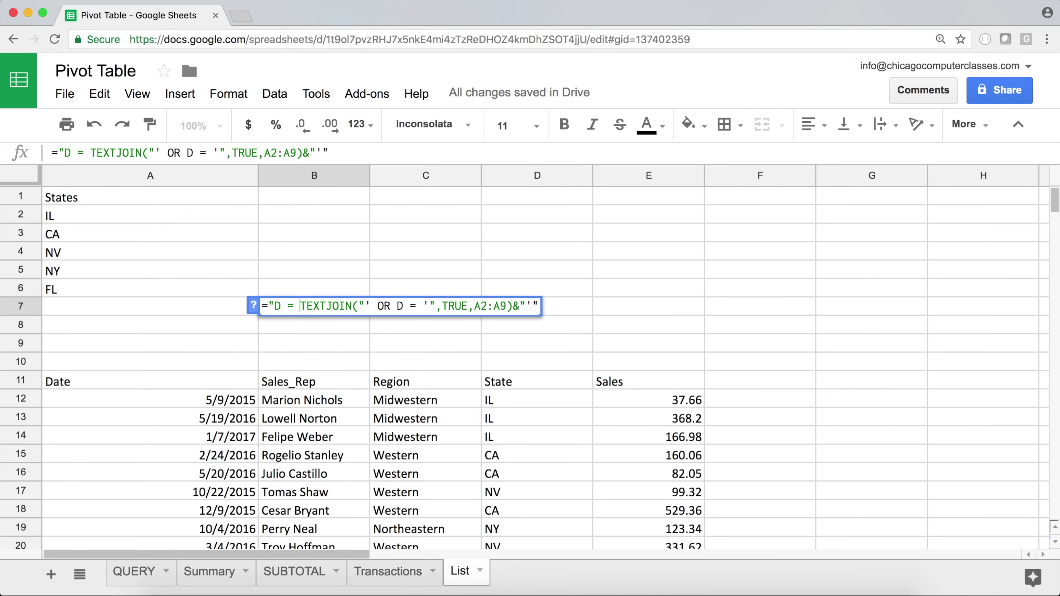
type("'")
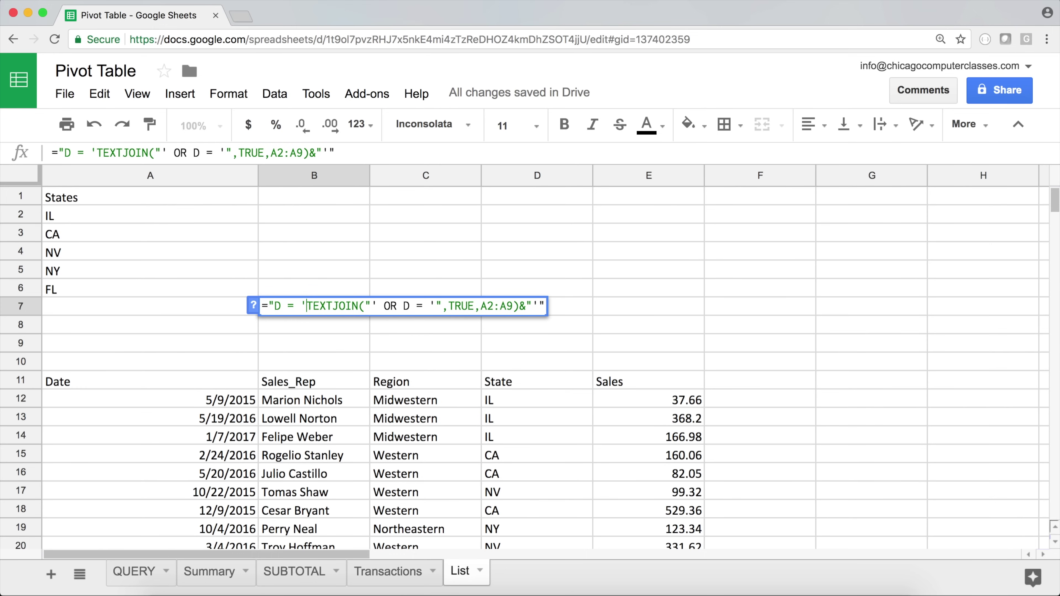
type("\"")
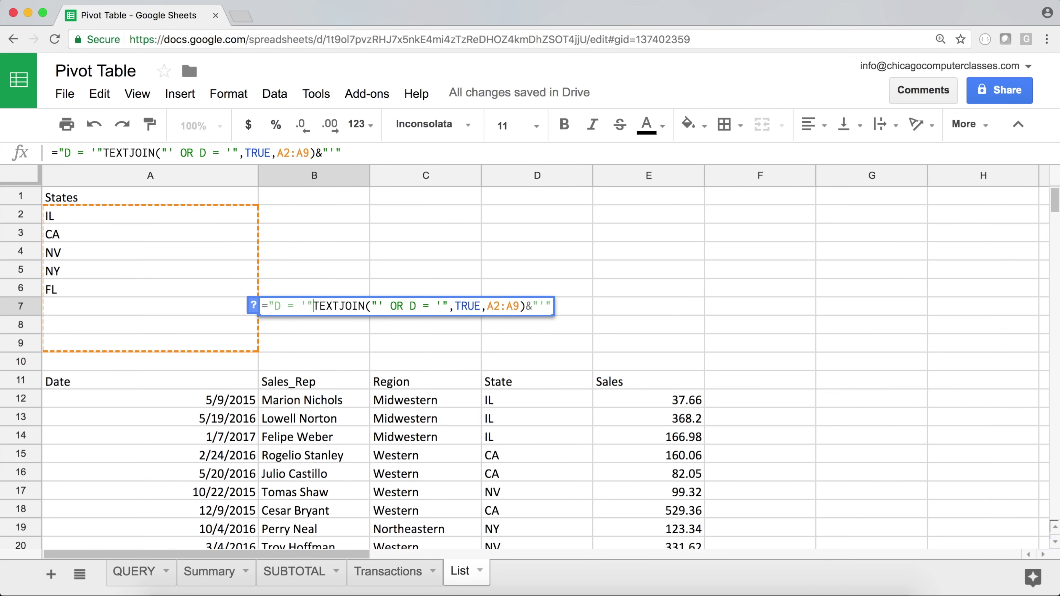
type(" &")
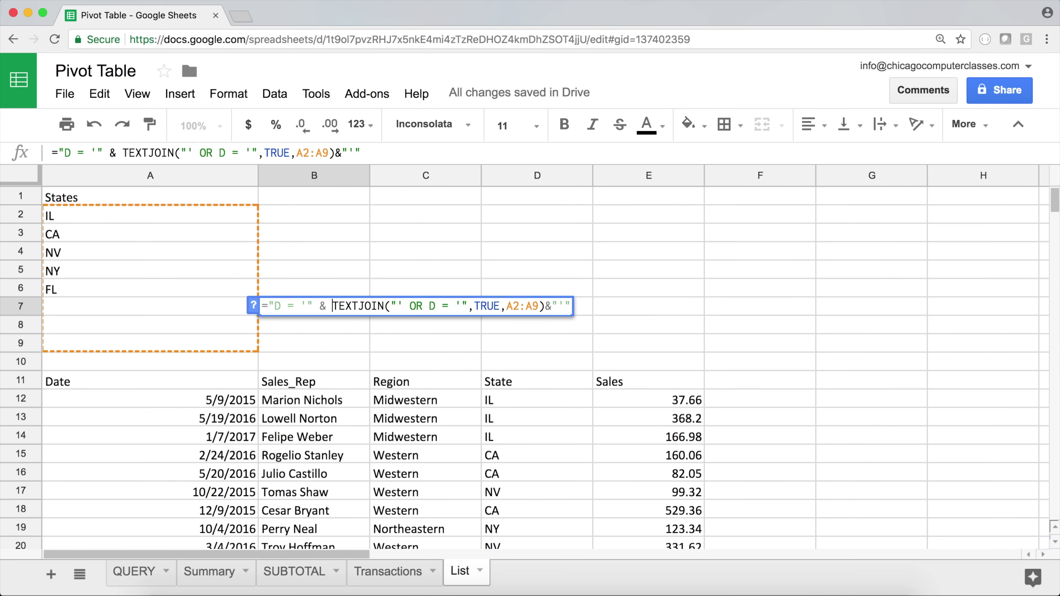
key("Return")
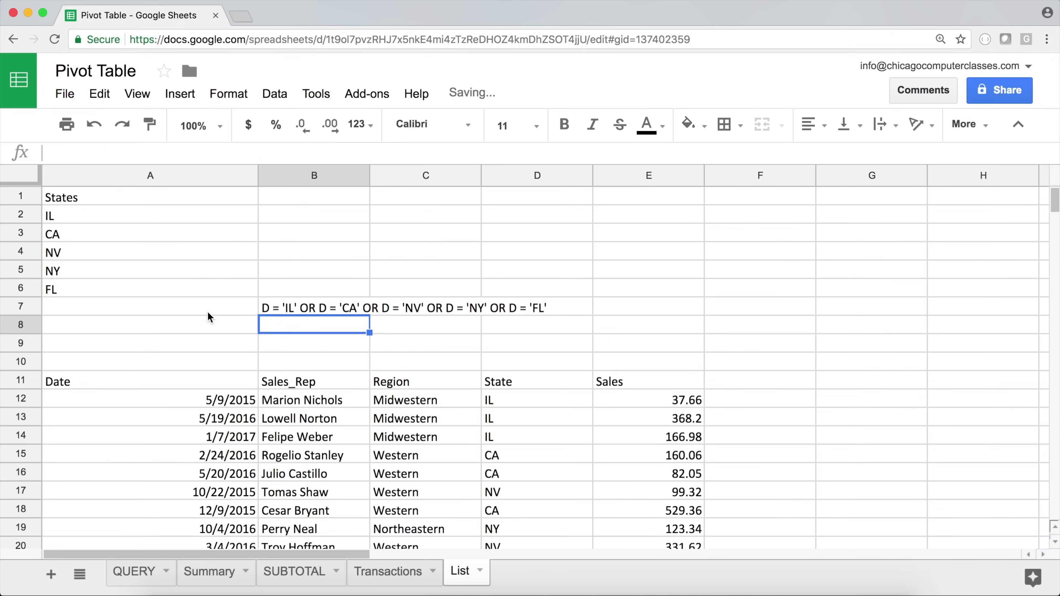
Re-enter B7's TEXTJOIN formula without changes
left_click(325, 309)
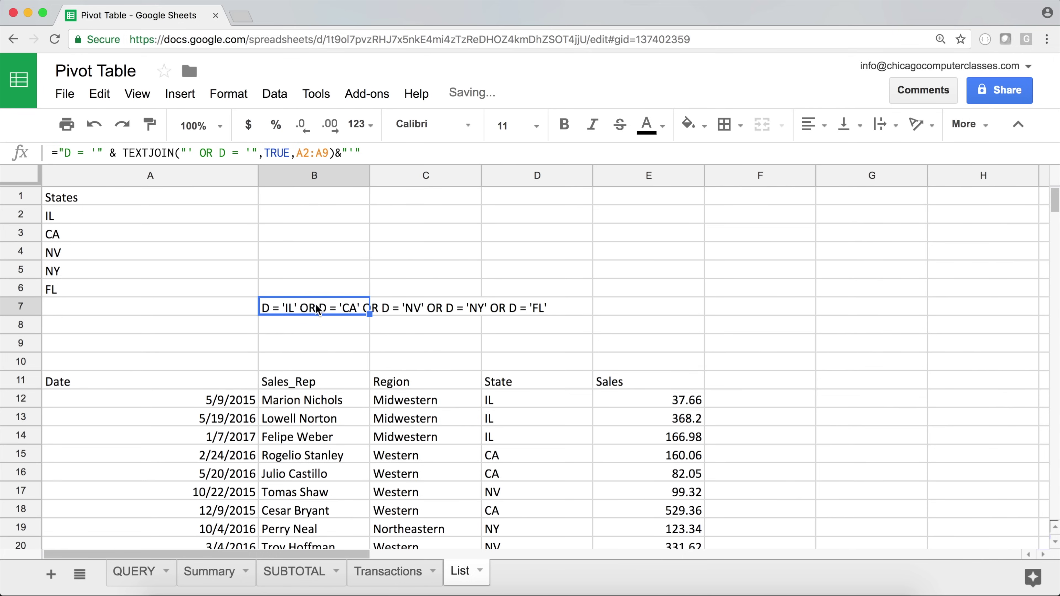
double_click(280, 308)
key("Return")
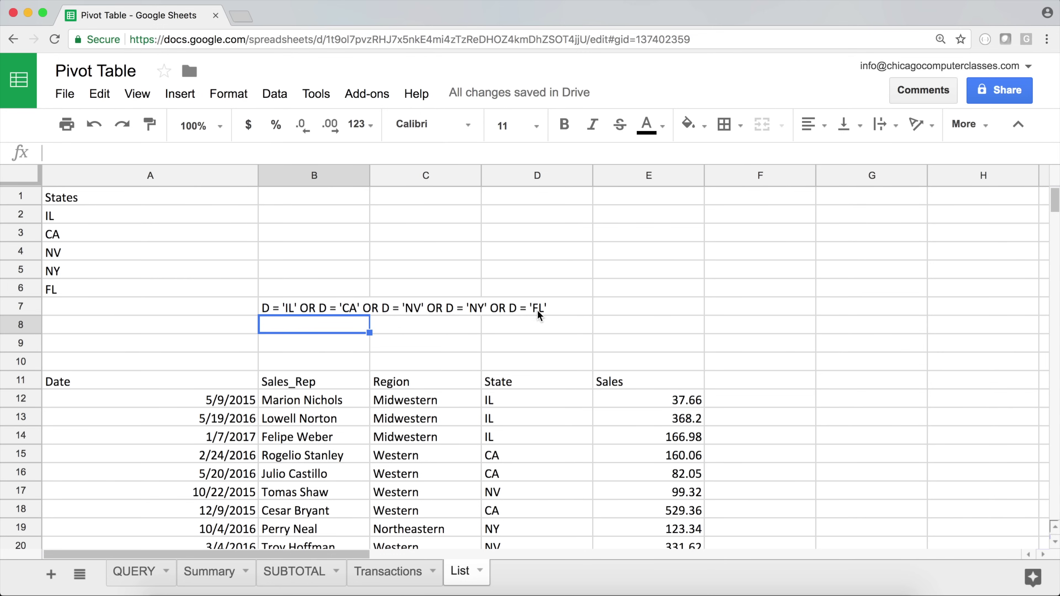
Delete FL and NY from the States list, leaving IL, CA and NV in B7's condition
left_click(67, 290)
key("BackSpace")
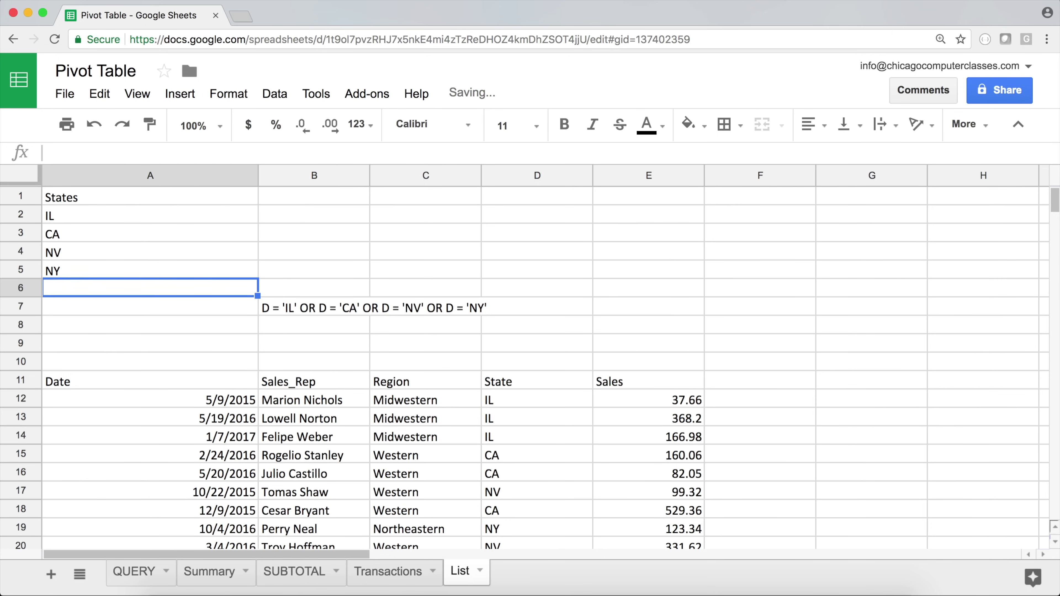
key("Up")
type("\\")
key("Return")
key("Up")
key("BackSpace")
key("Up")
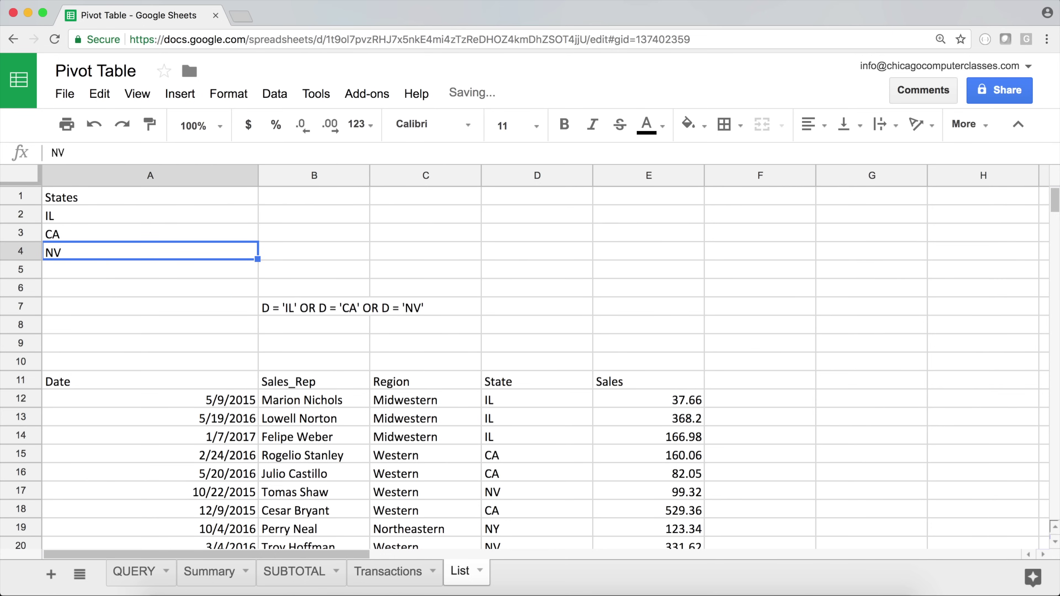
left_click(296, 307)
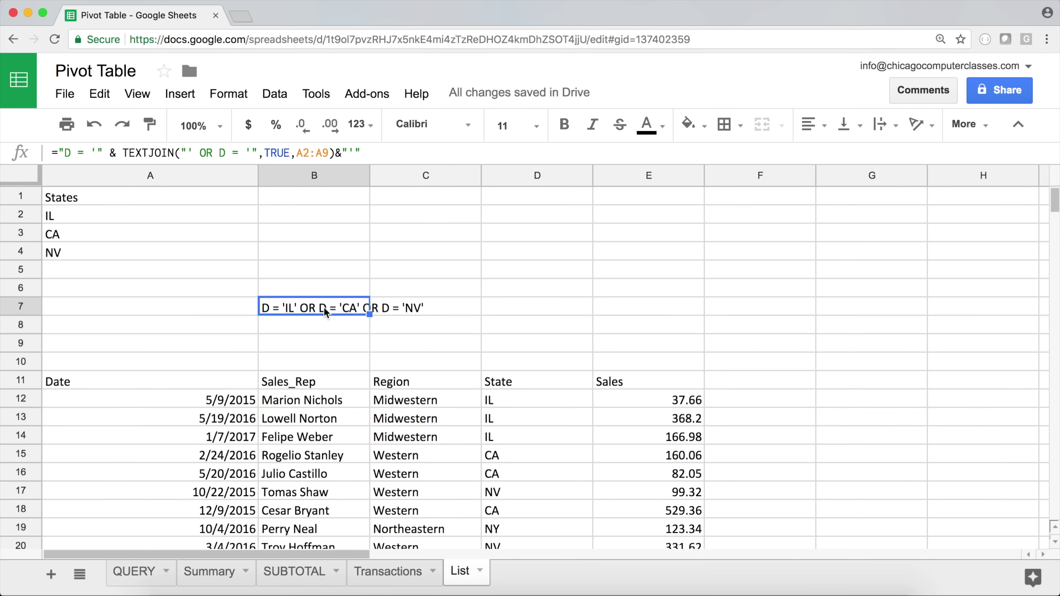
triple_click(267, 149)
Replace A11's hard-coded WHERE state conditions with & plus B7's copied TEXTJOIN expression
left_click_drag(267, 149, 60, 154)
key("super+c")
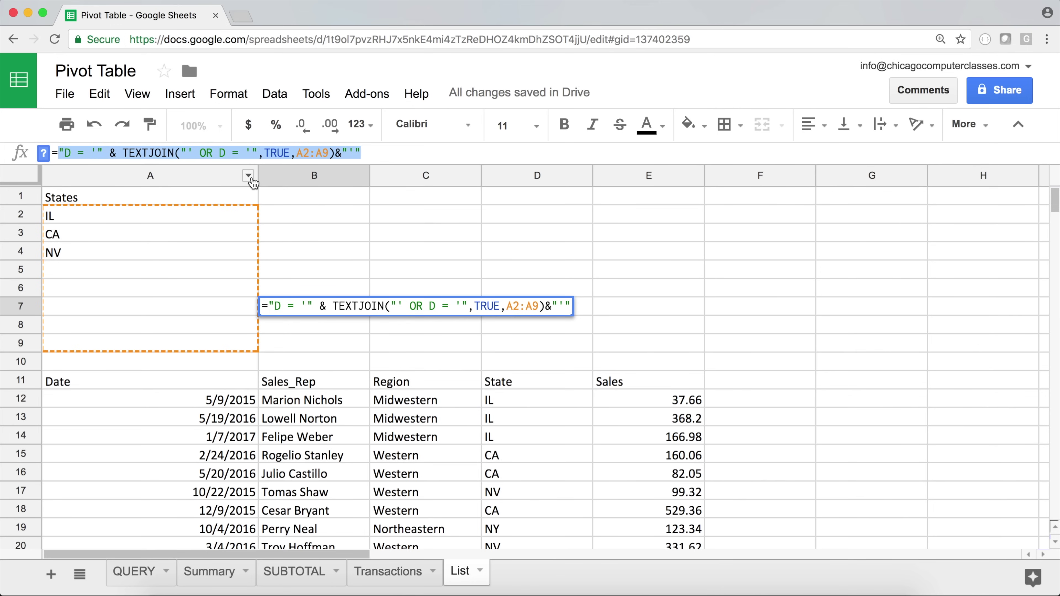
key("Escape")
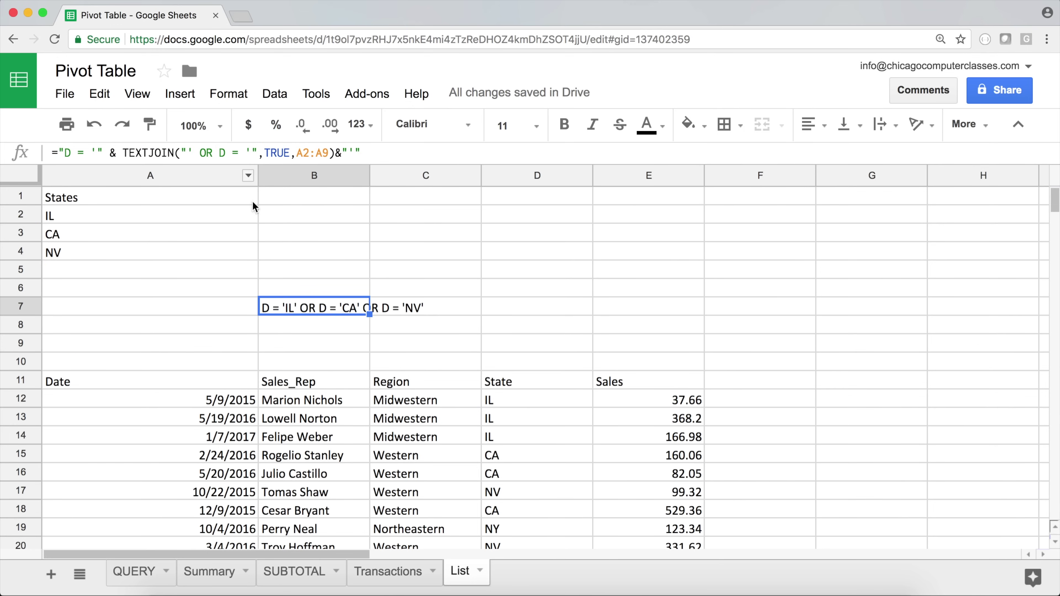
left_click(164, 377)
key("Return")
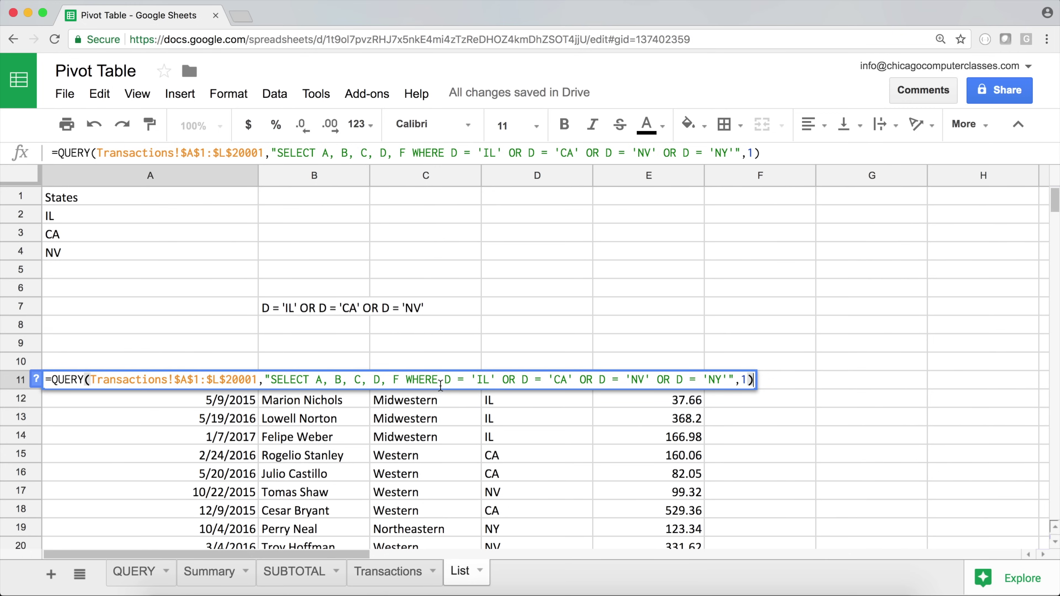
left_click_drag(445, 381, 729, 381)
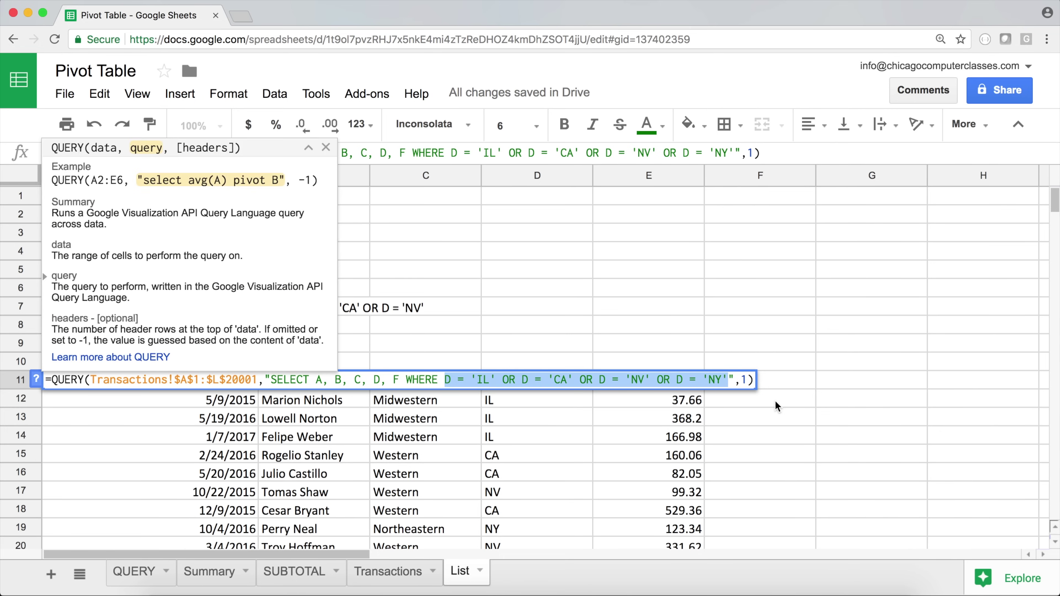
key("BackSpace")
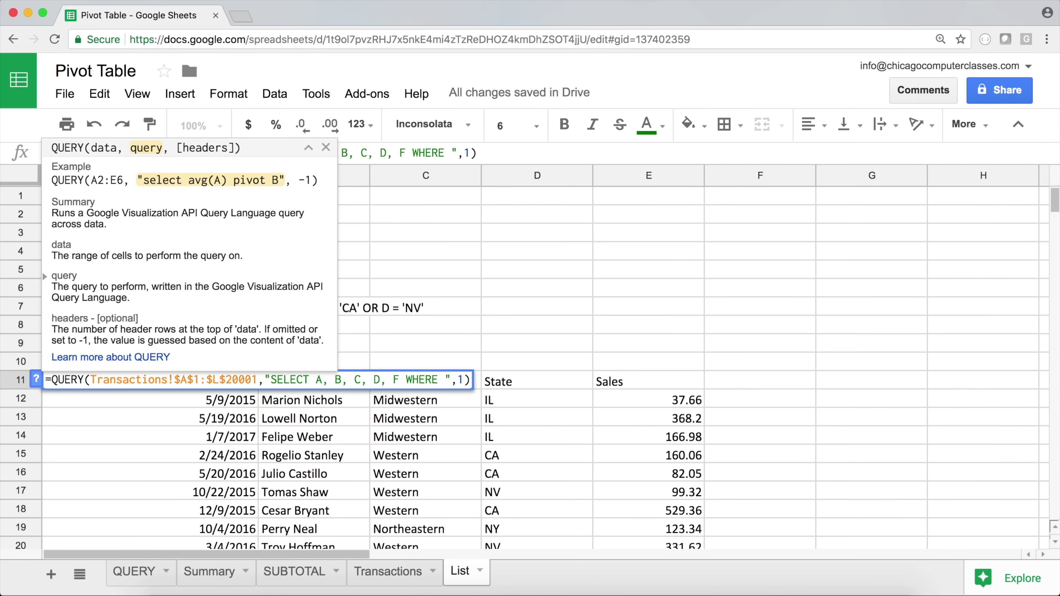
type("&")
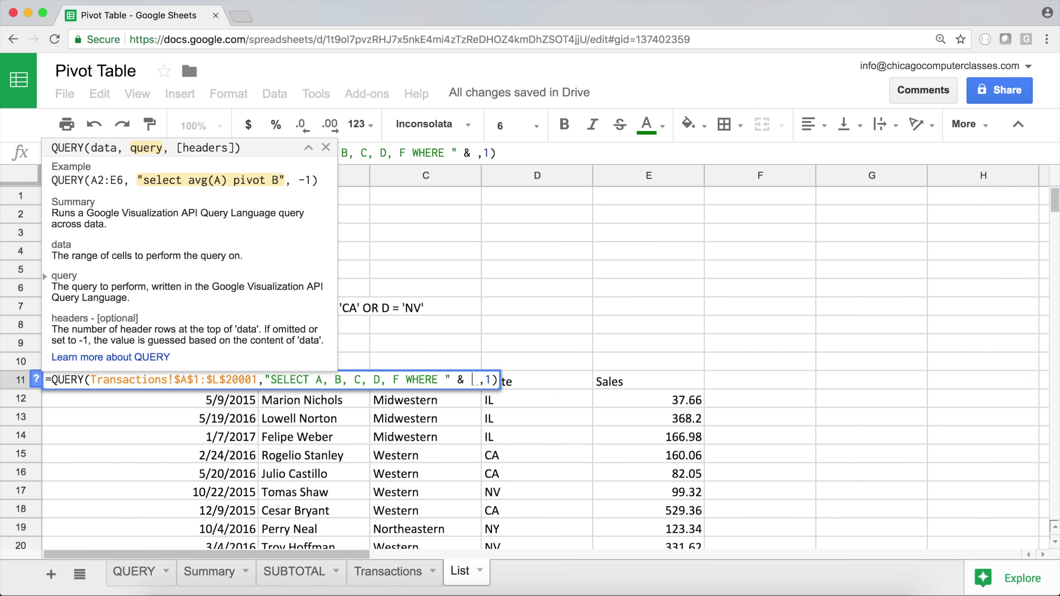
key("super+v")
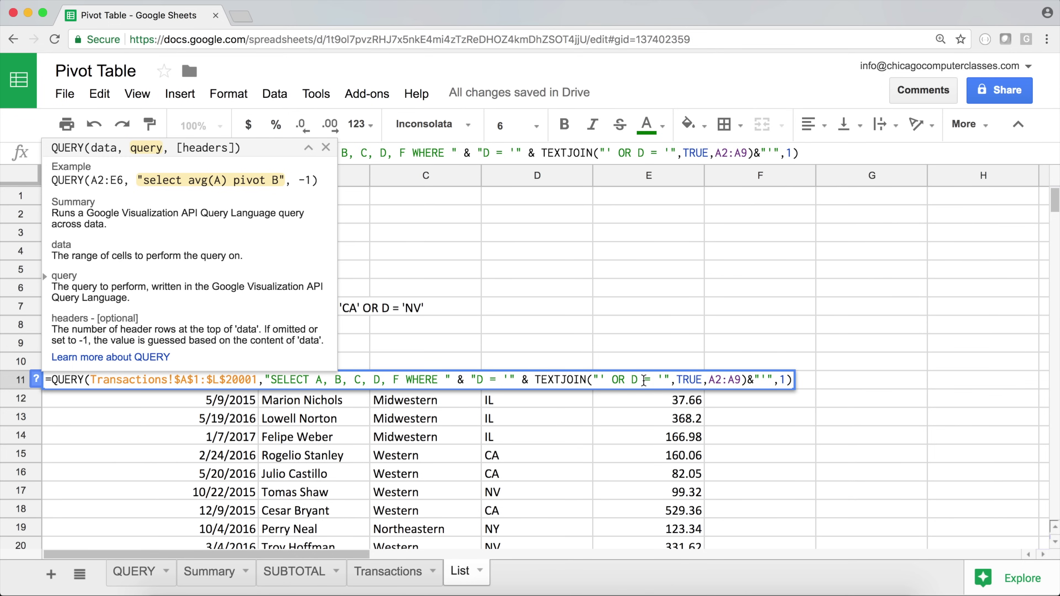
key("Return")
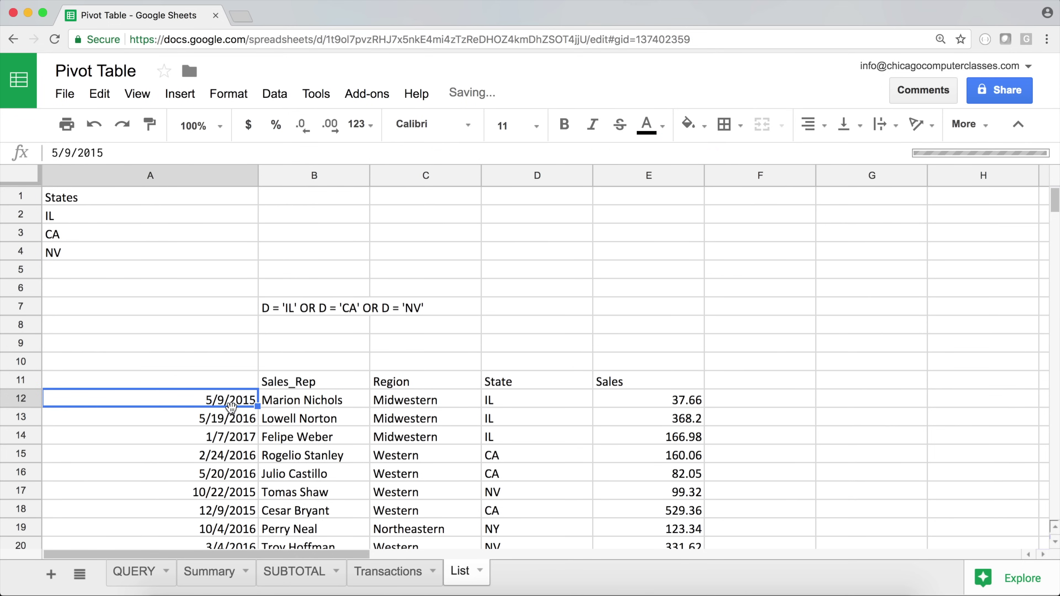
Clear the helper formula in B7 and enter FL in A5
left_click(225, 386)
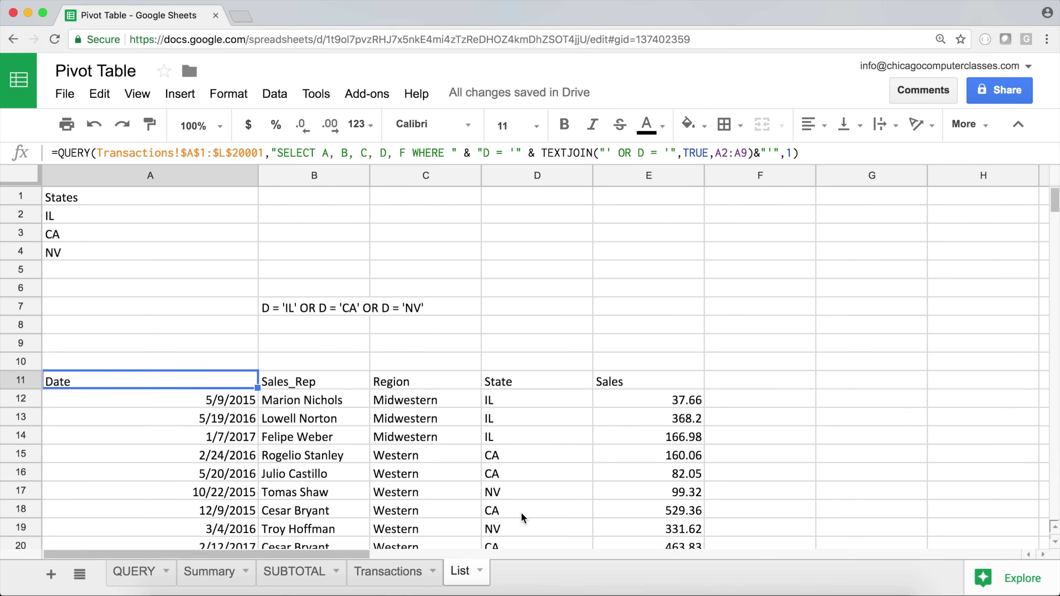
left_click(324, 312)
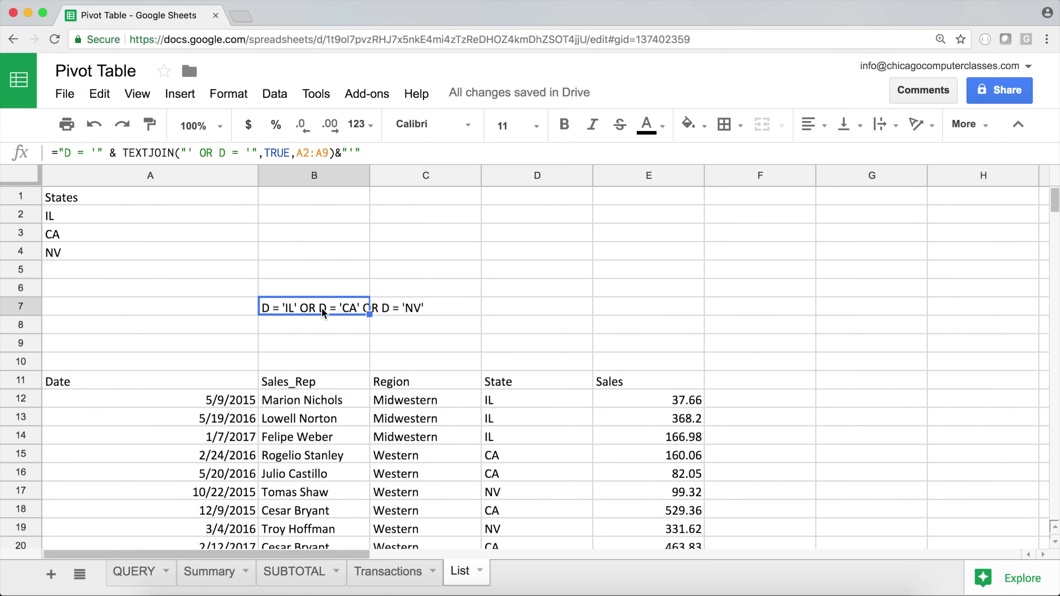
key("Delete")
left_click(133, 272)
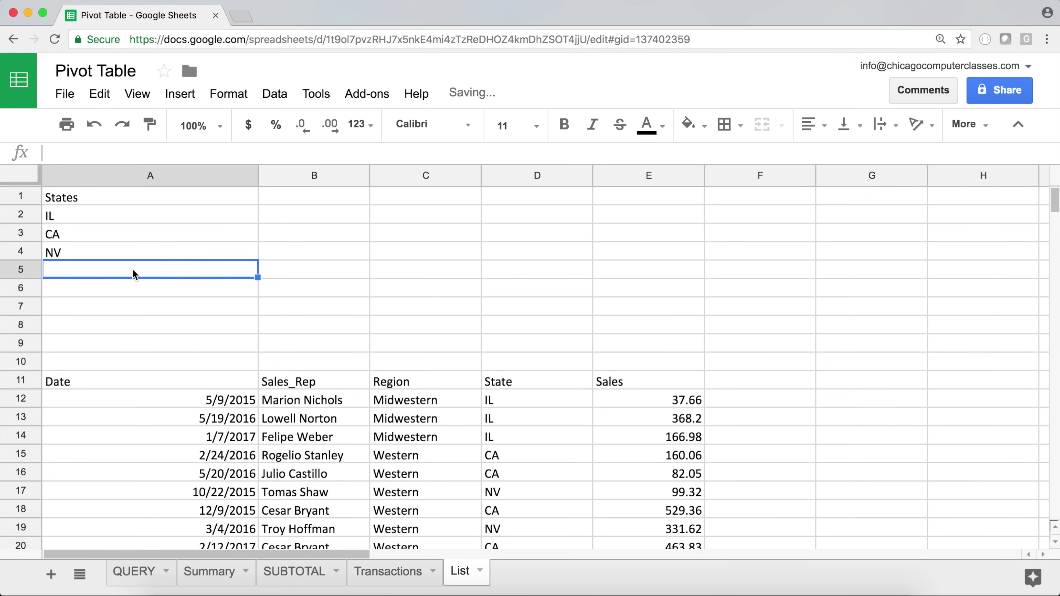
type("FL")
key("Return")
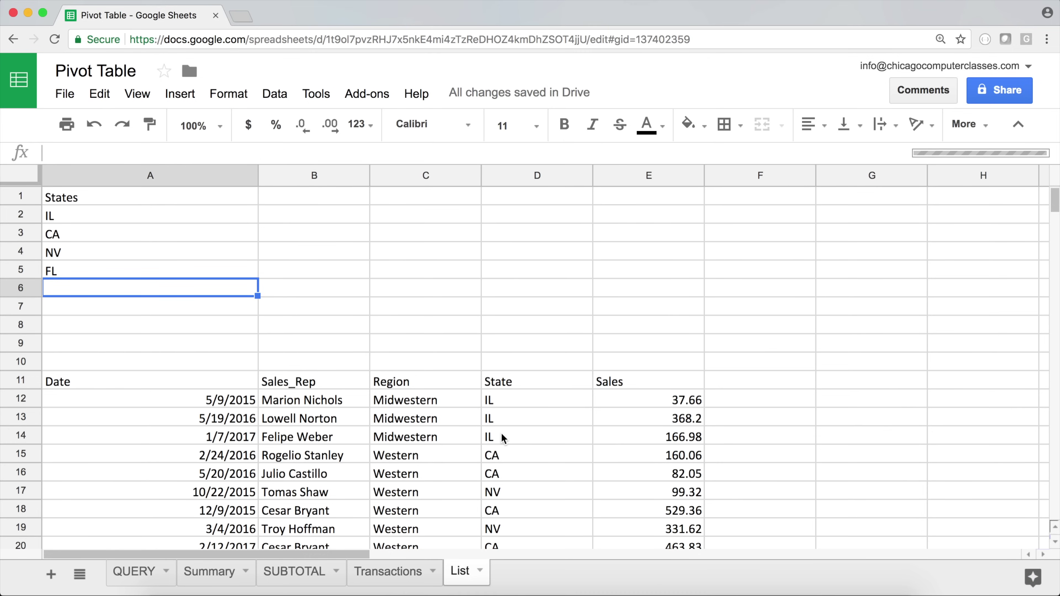
Find OH on the Transactions sheet and replace FL in A5 with OH
scroll(526, 439, "down", 10)
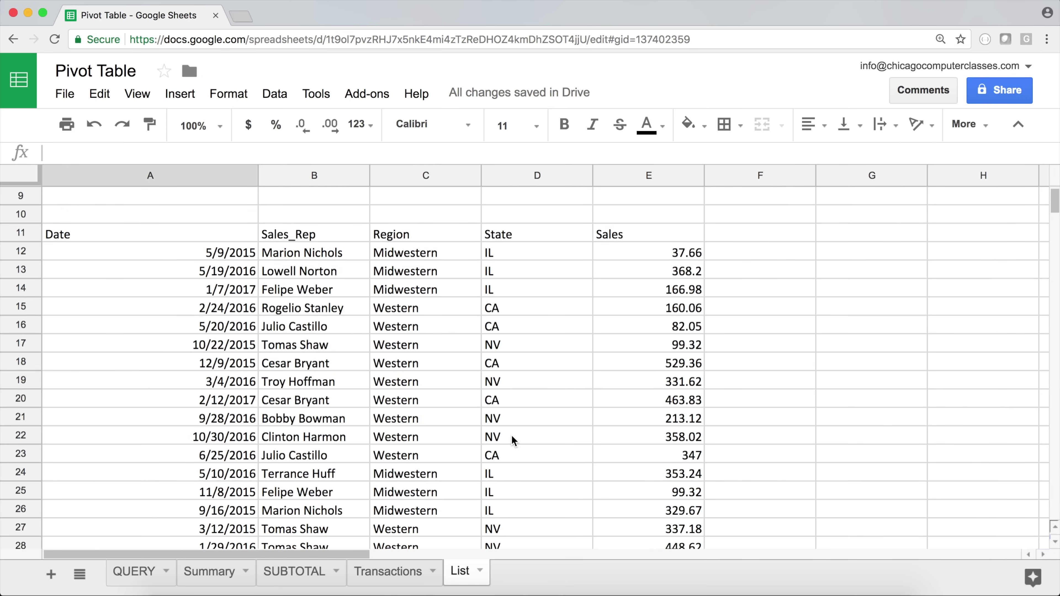
scroll(517, 437, "down", 20)
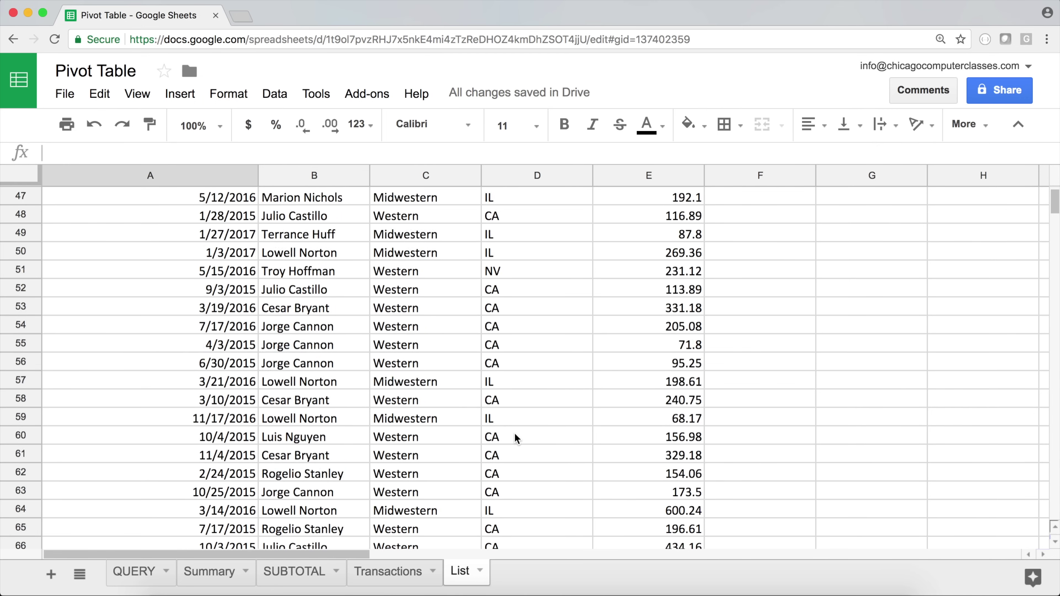
scroll(516, 438, "down", 5)
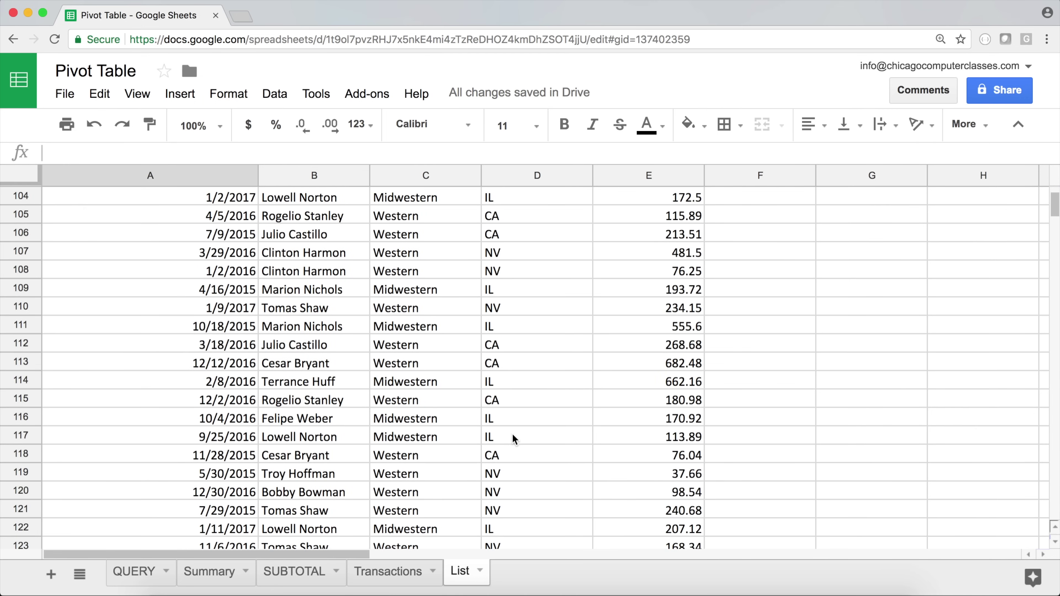
scroll(514, 438, "down", 10)
scroll(445, 392, "up", 20)
scroll(446, 390, "up", 3)
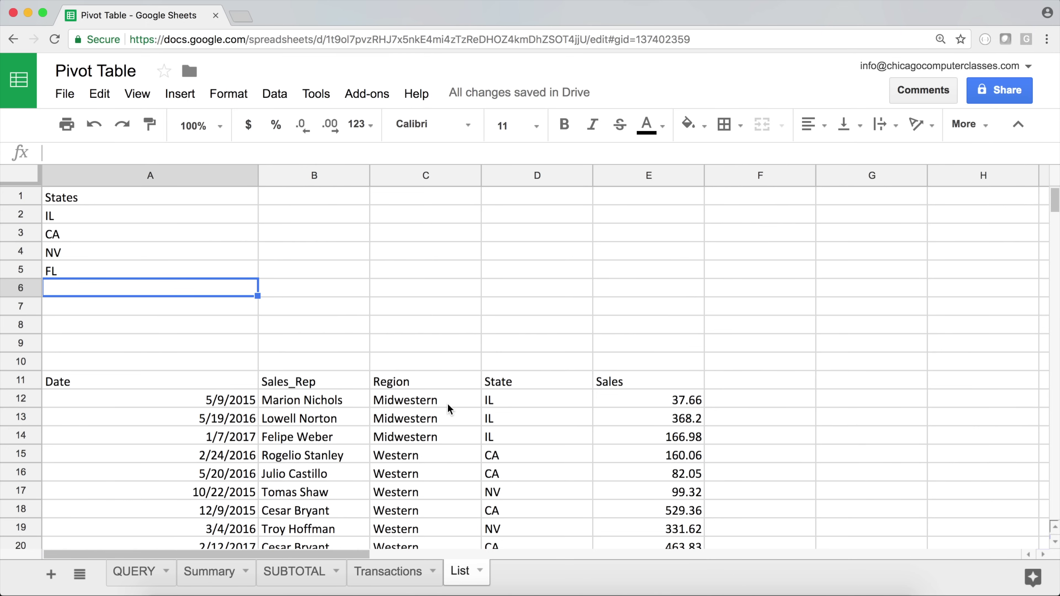
left_click(401, 572)
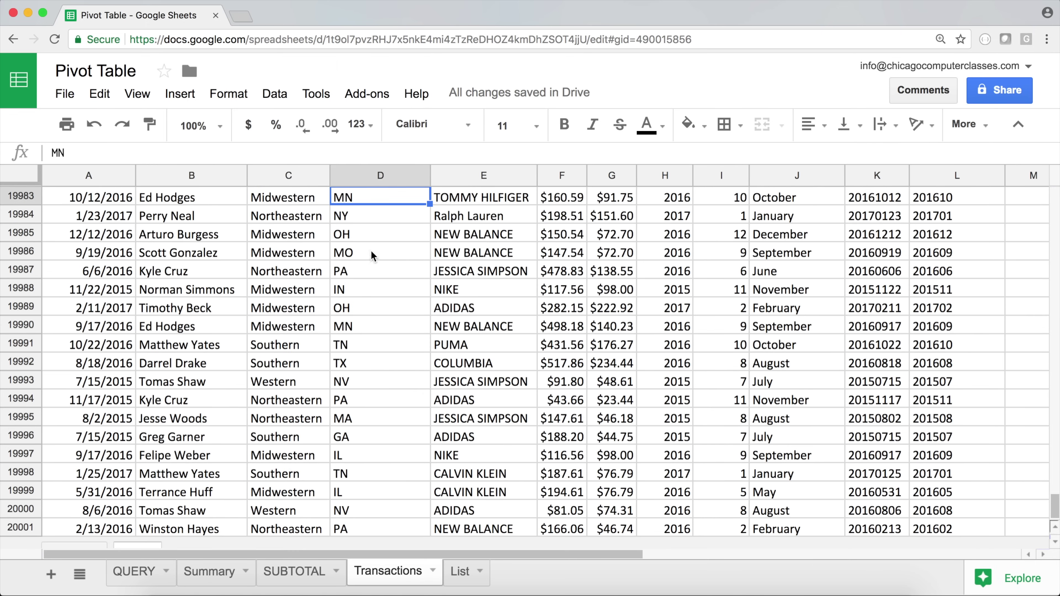
left_click(339, 238)
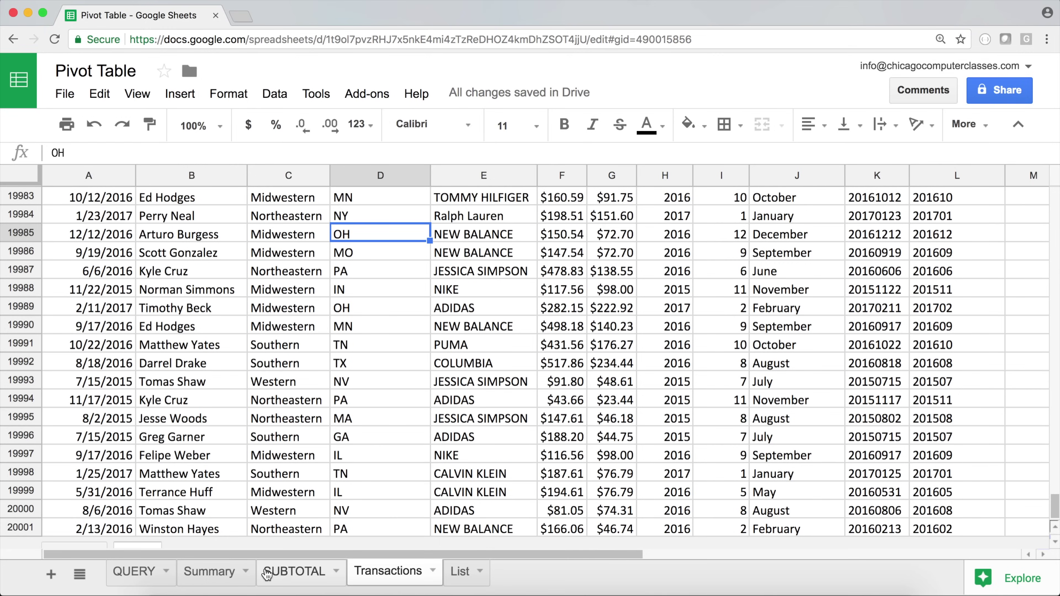
left_click(461, 572)
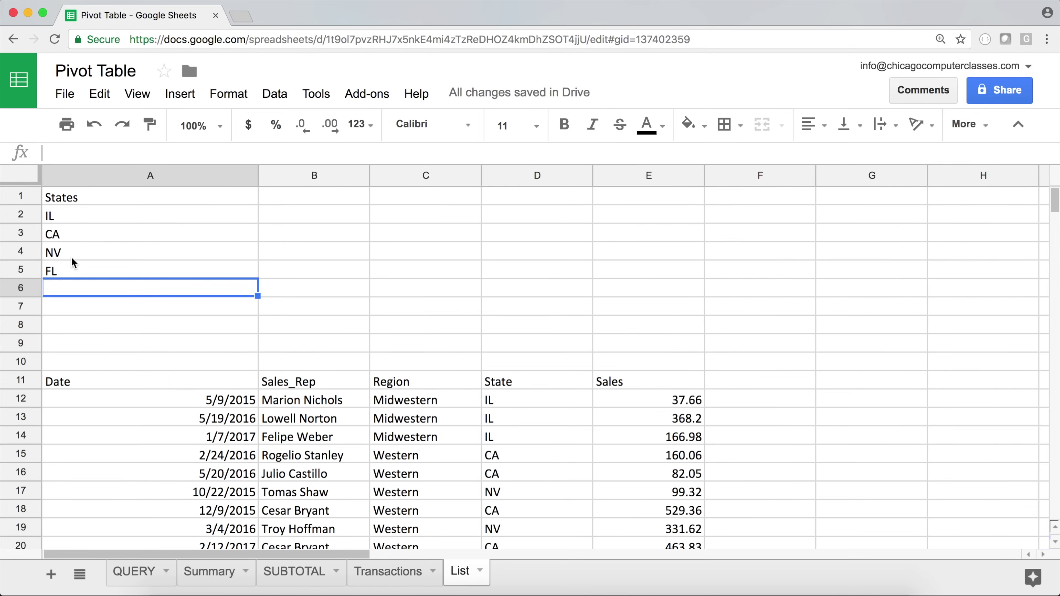
left_click(77, 271)
type("OH")
key("Return")
Check that OH rows now appear in the query results
scroll(464, 409, "down", 3)
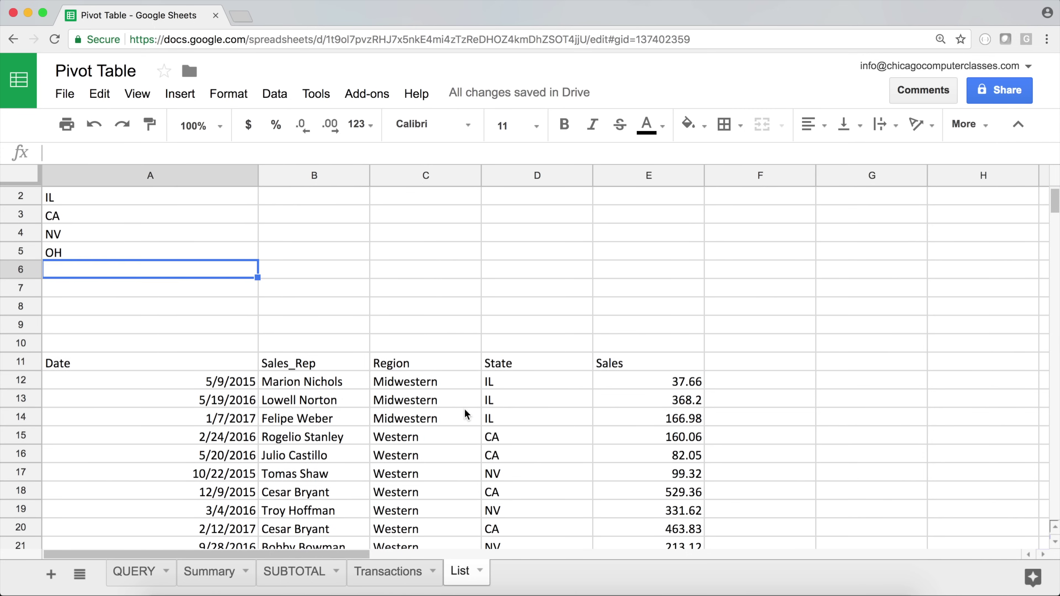
left_click(502, 526)
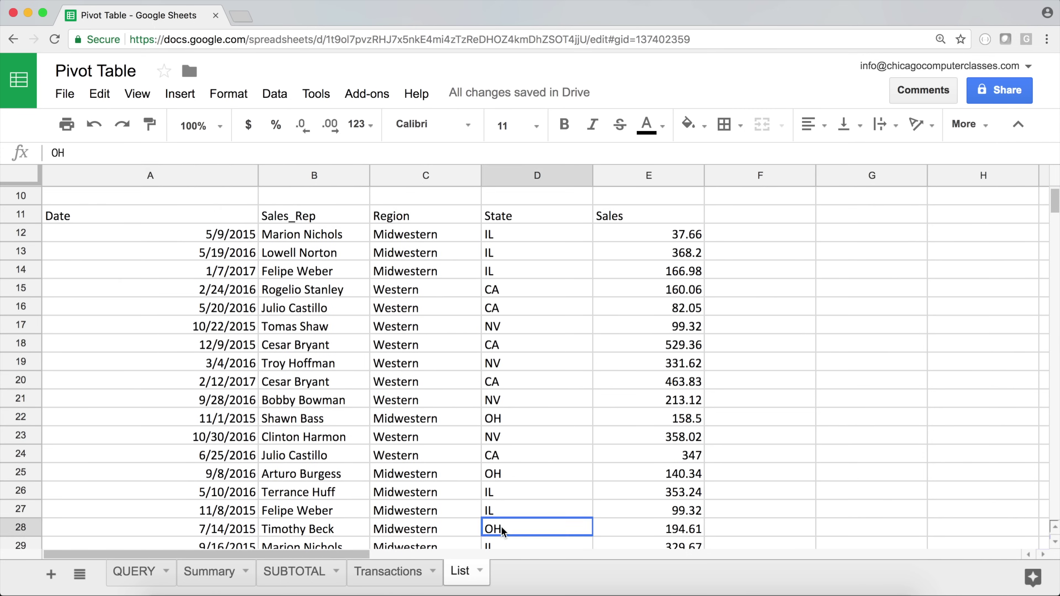
scroll(520, 381, "up", 3)
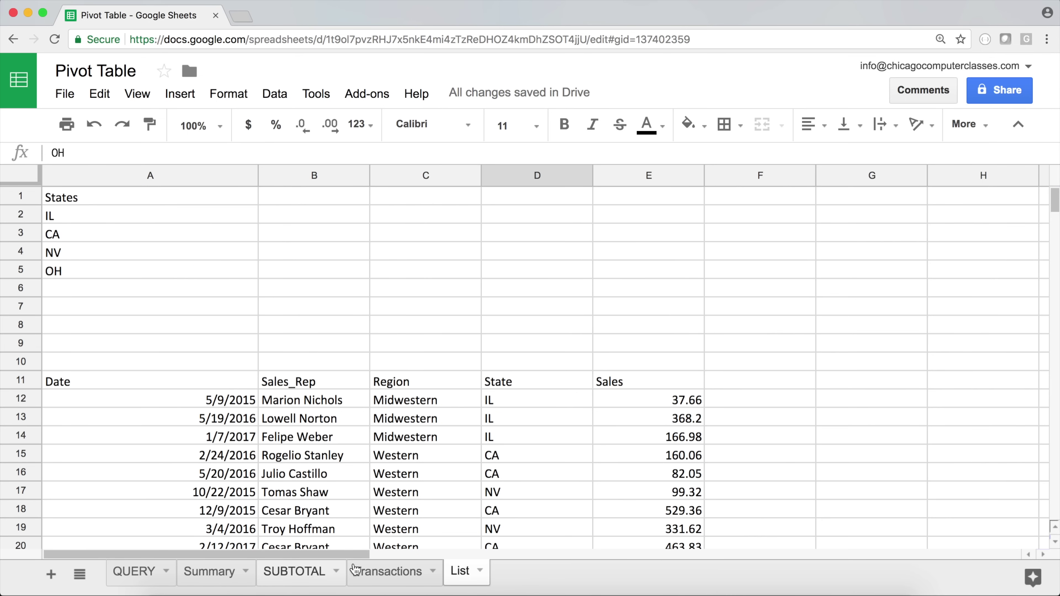
Pick PA from the Transactions data and add it in A6 below OH
left_click(362, 572)
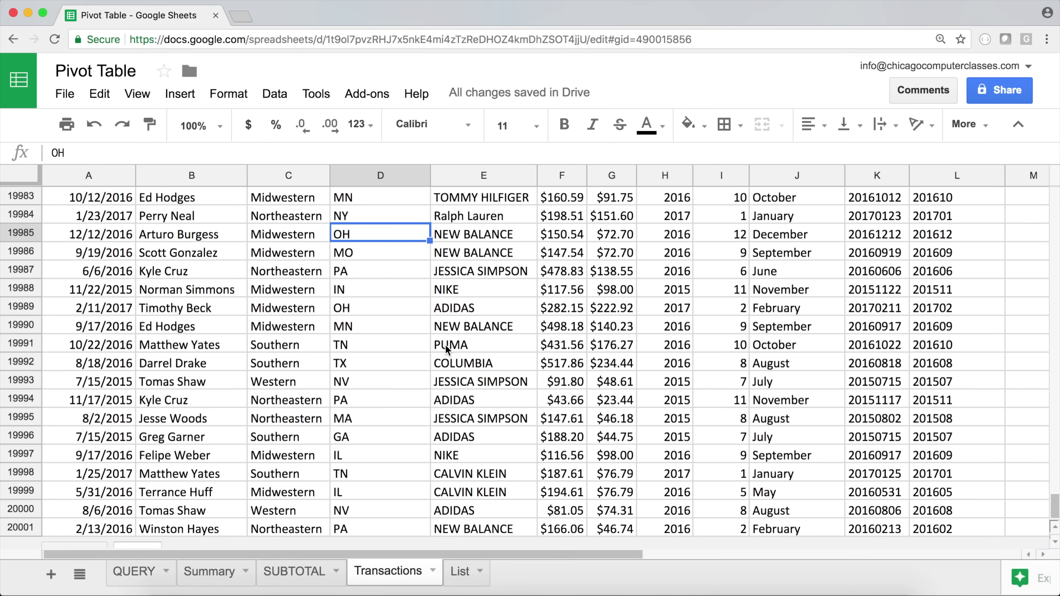
left_click(358, 330)
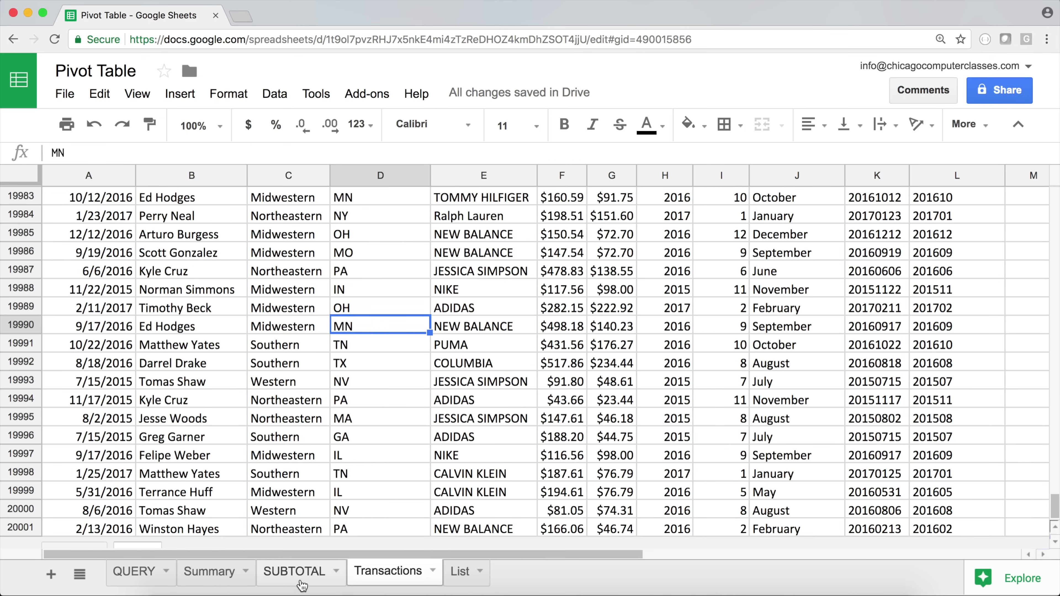
left_click(342, 400)
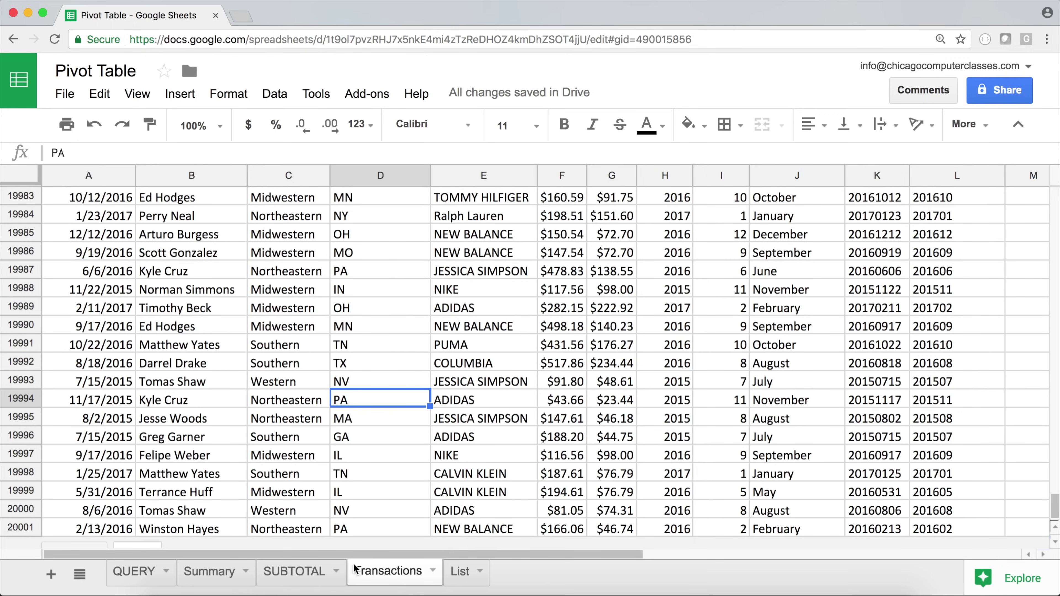
left_click(459, 571)
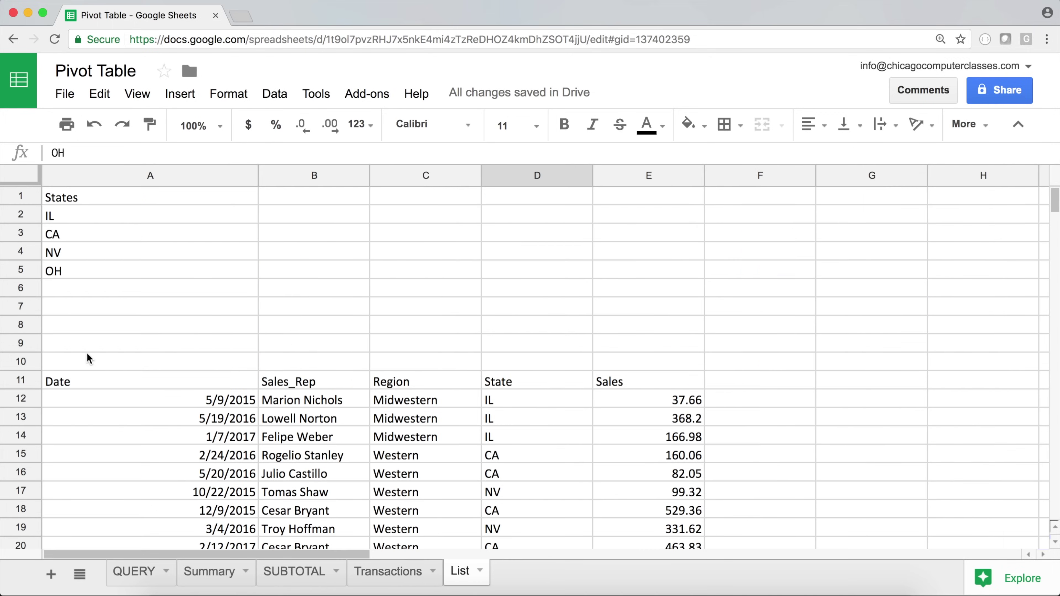
left_click(93, 291)
type("PA")
key("Return")
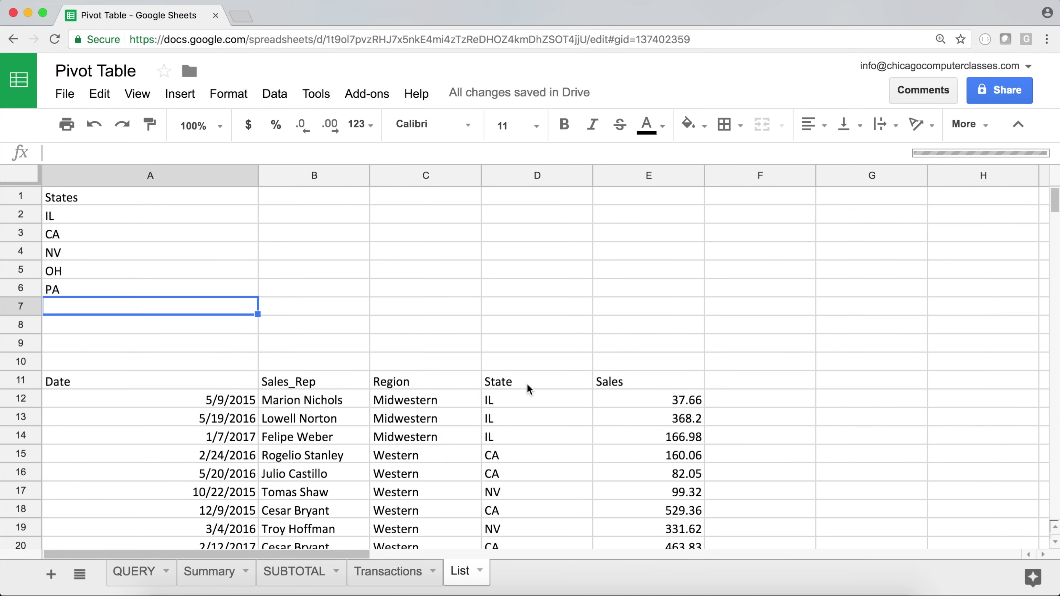
Scroll through the A11 query results and view its formula without changing it
left_click(116, 292)
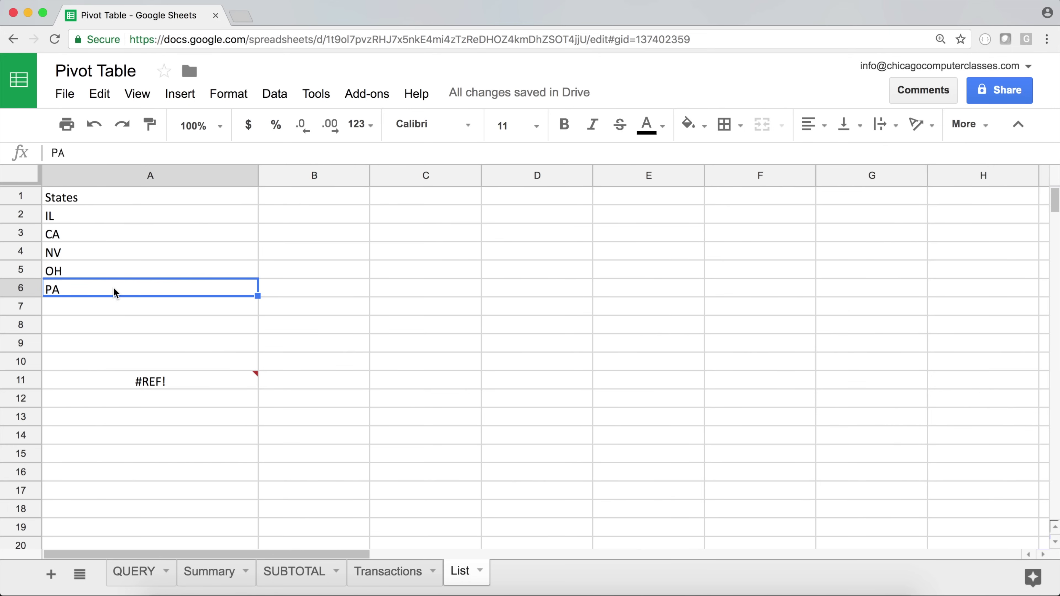
left_click(204, 383)
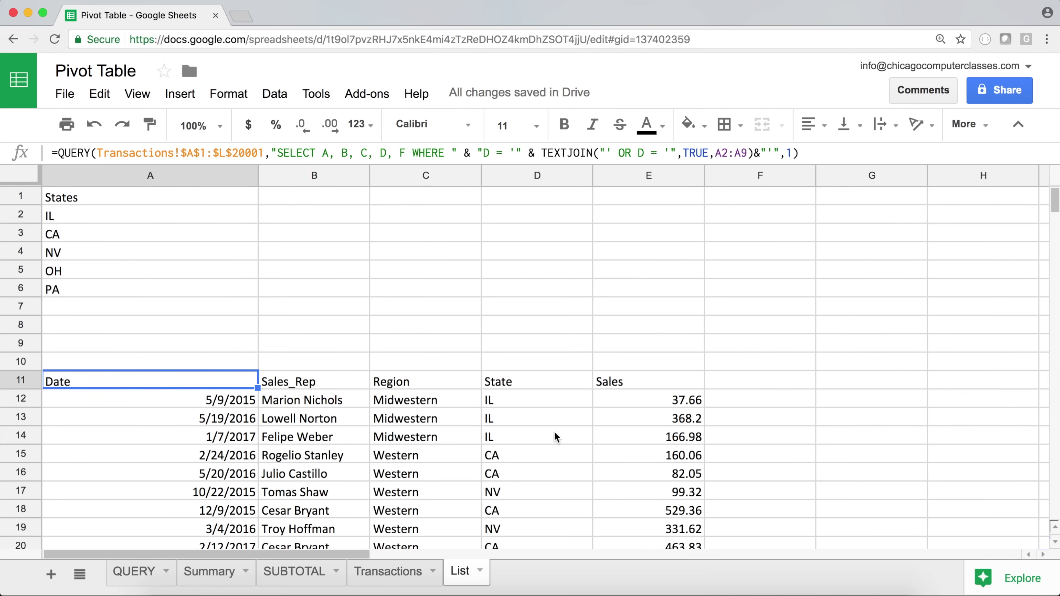
scroll(577, 427, "down", 20)
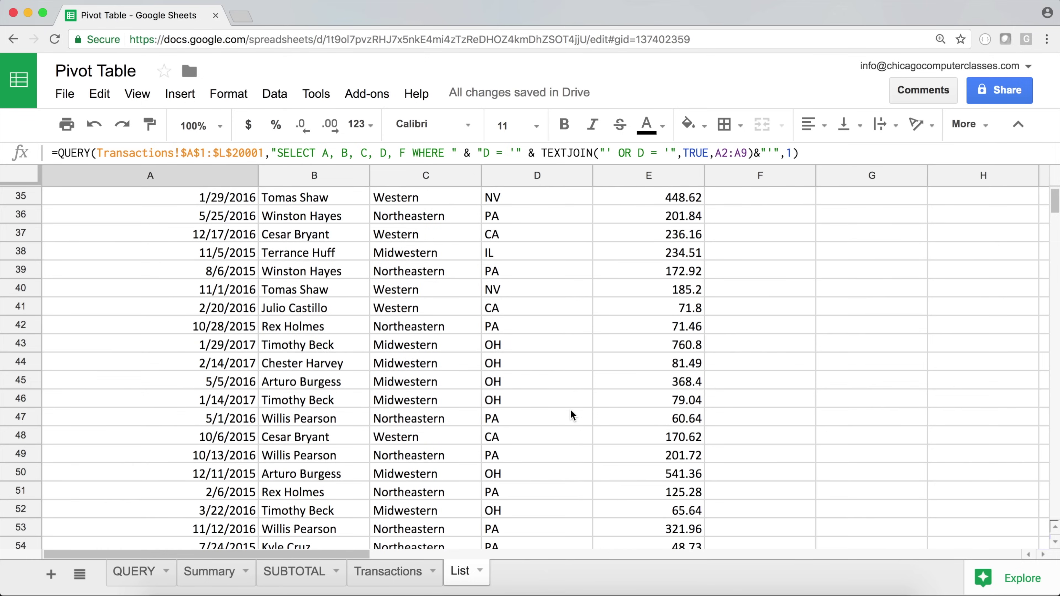
scroll(575, 397, "down", 8)
scroll(580, 395, "up", 20)
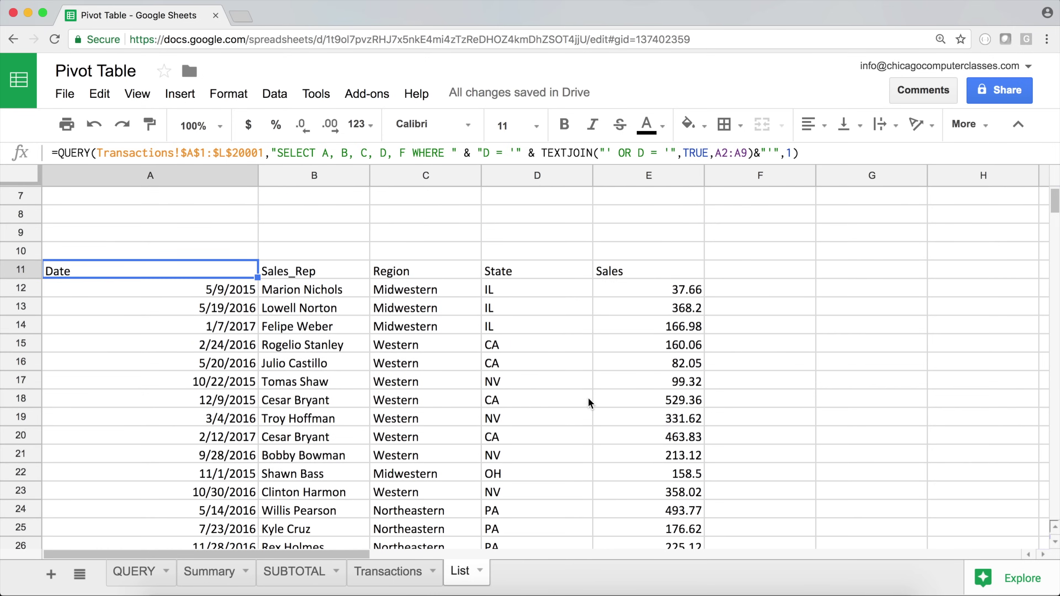
double_click(114, 385)
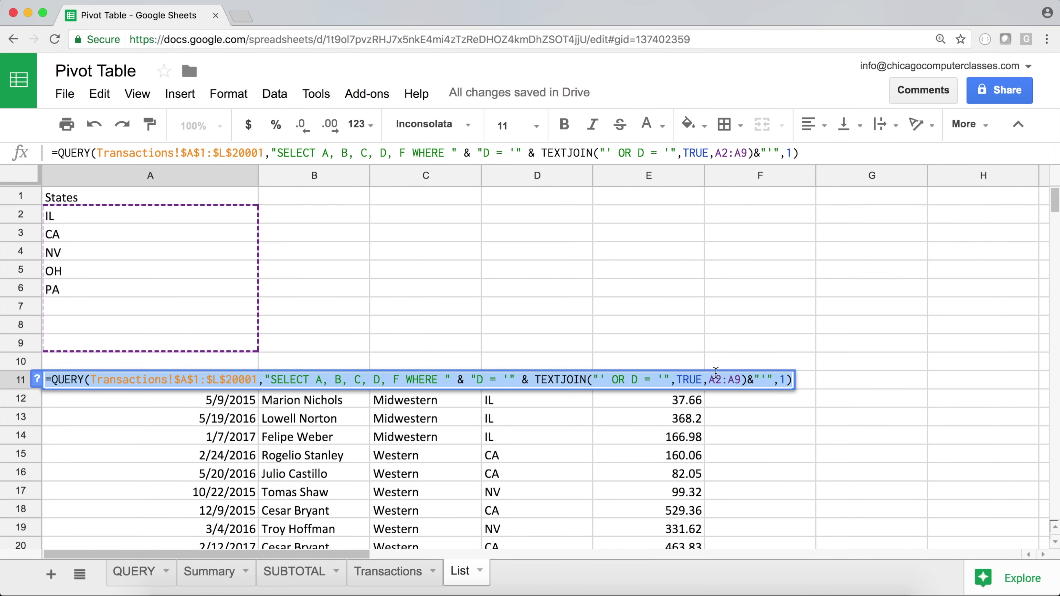
key("Escape")
Jump to the end of the results and back up to gauge their length
left_click(96, 423)
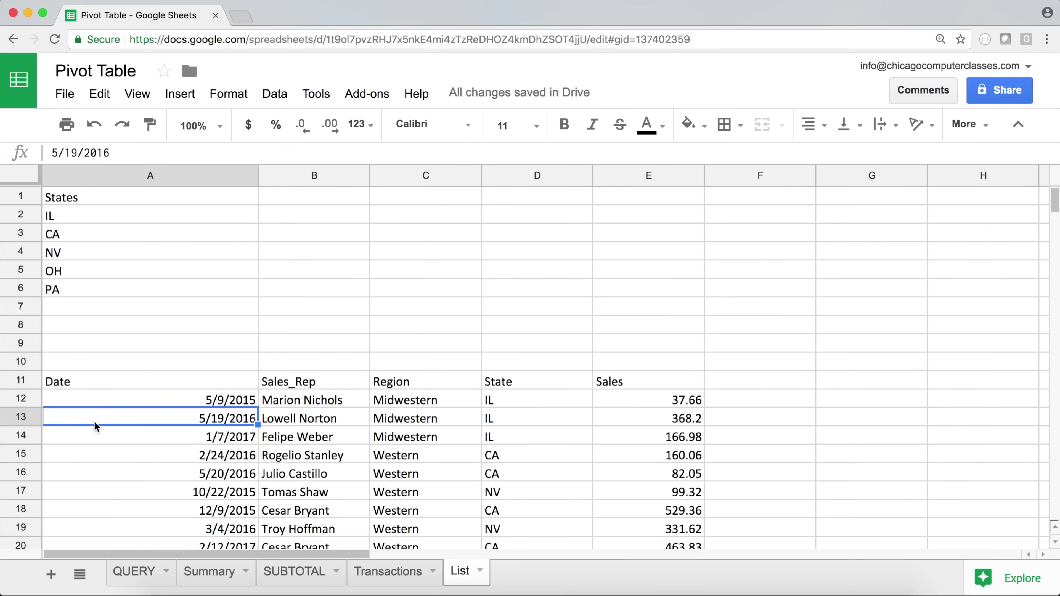
key("super+Down")
key("super+Down")
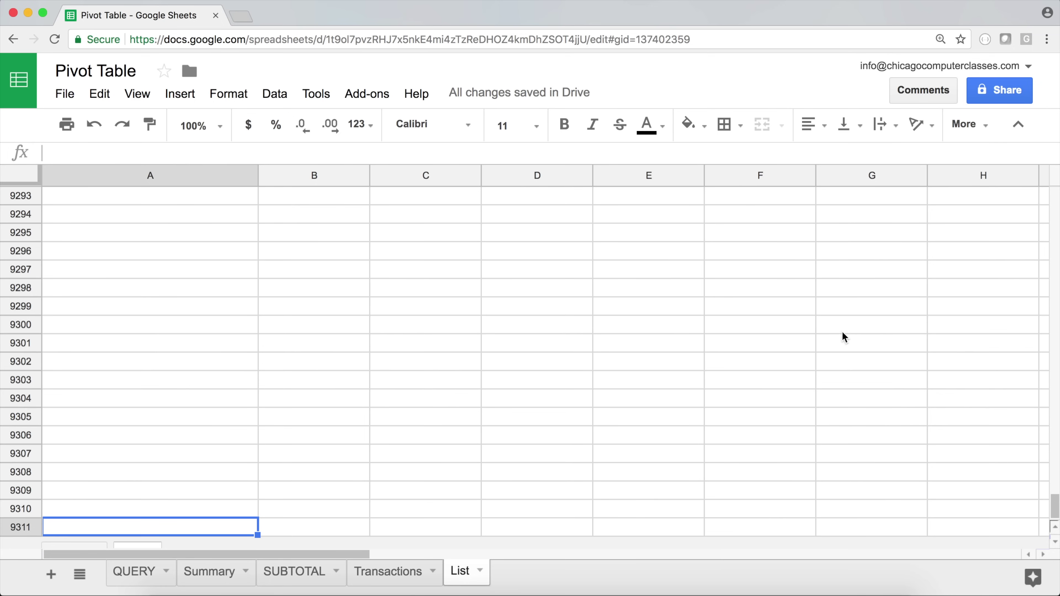
key("Up")
key("Up")
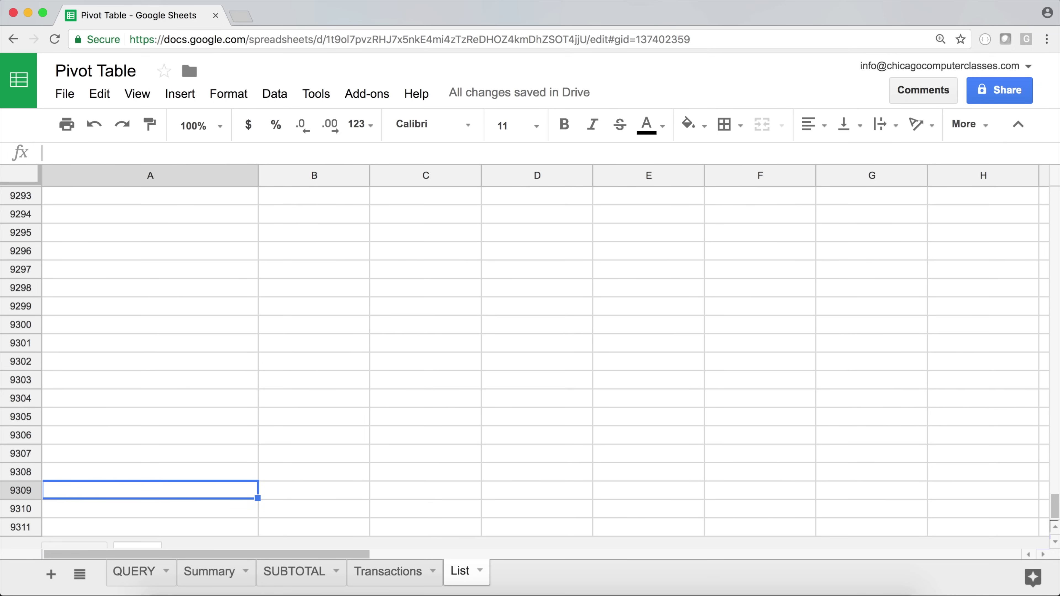
key("super+Down")
key("super+Up")
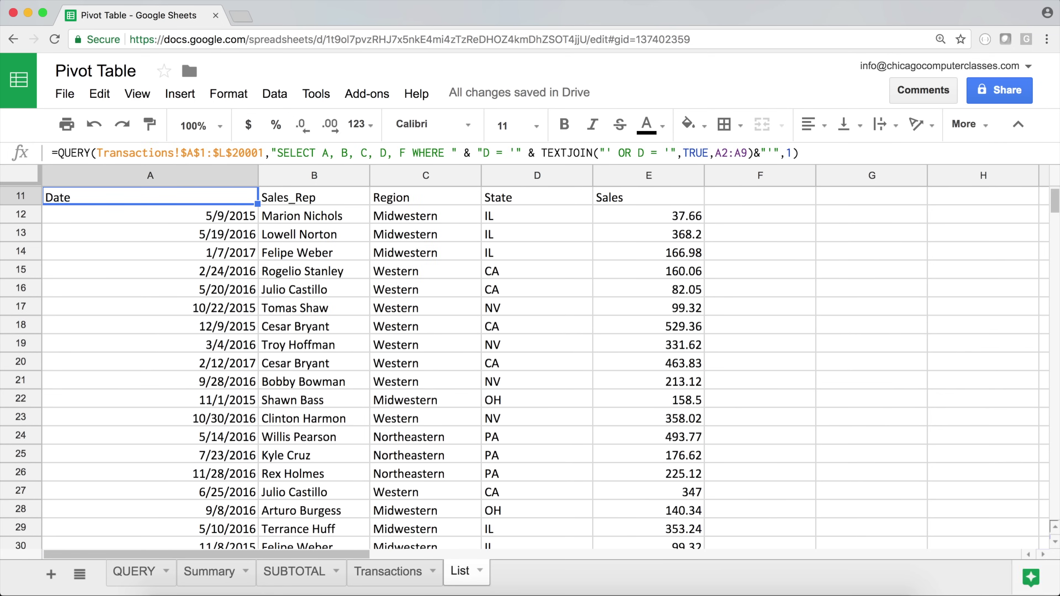
key("super+Up")
key("super+Up")
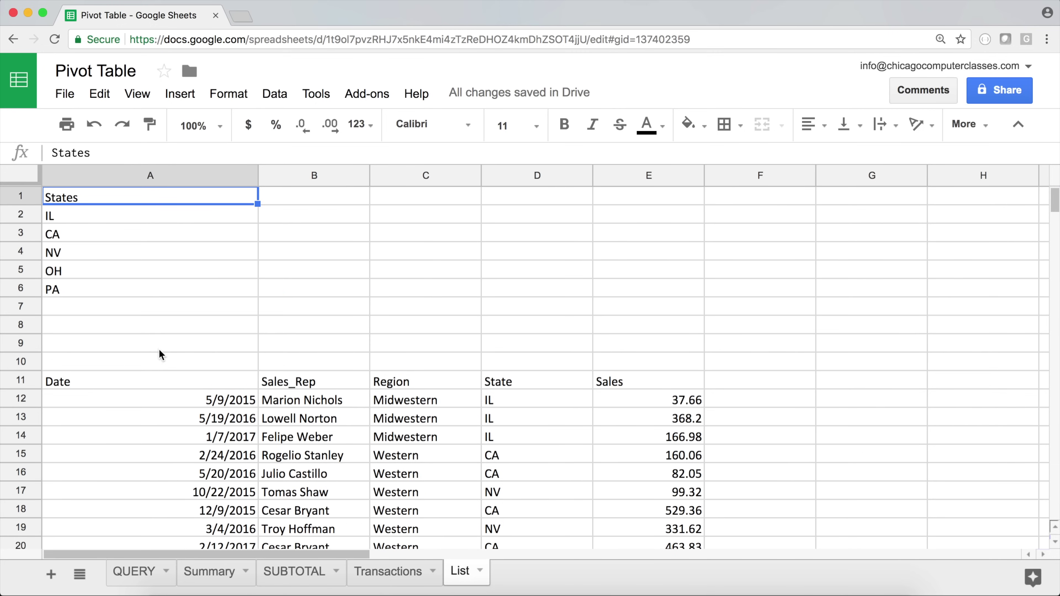
Review the States list A1:A6, then start editing A11's QUERY formula text
left_click(134, 381)
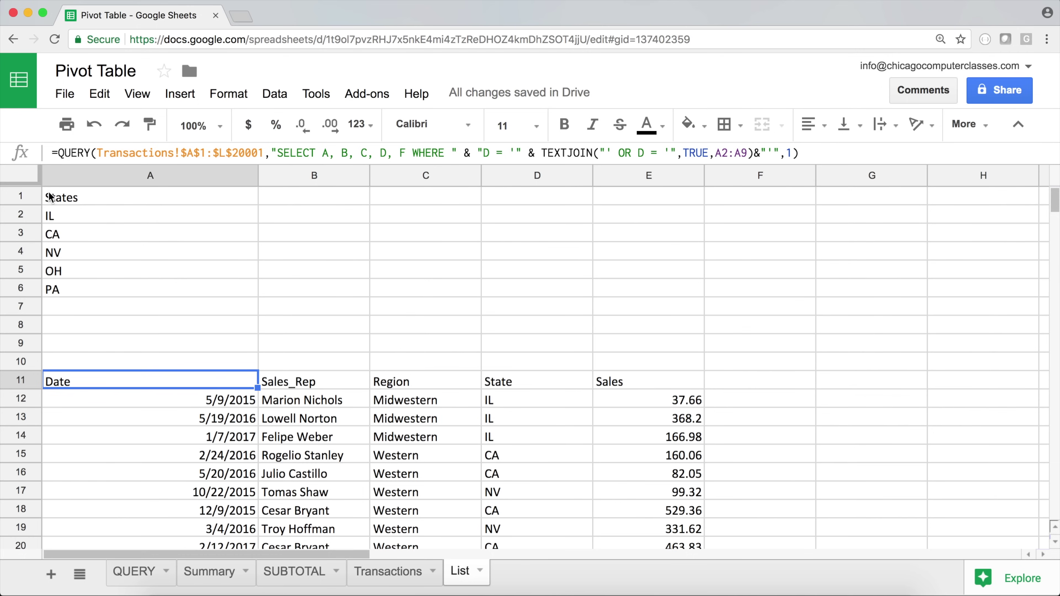
left_click_drag(66, 200, 70, 289)
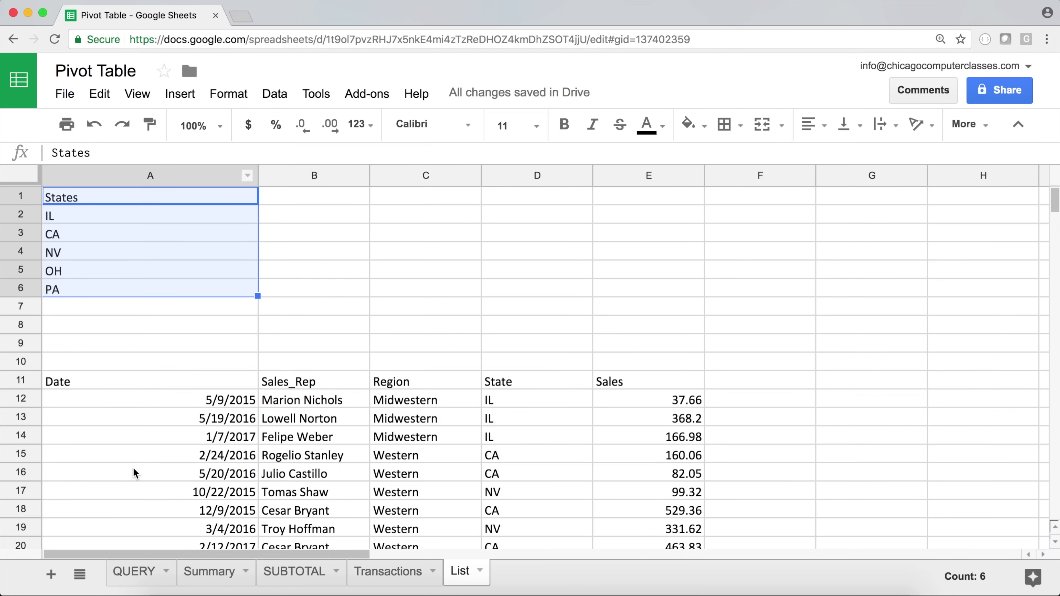
left_click(148, 380)
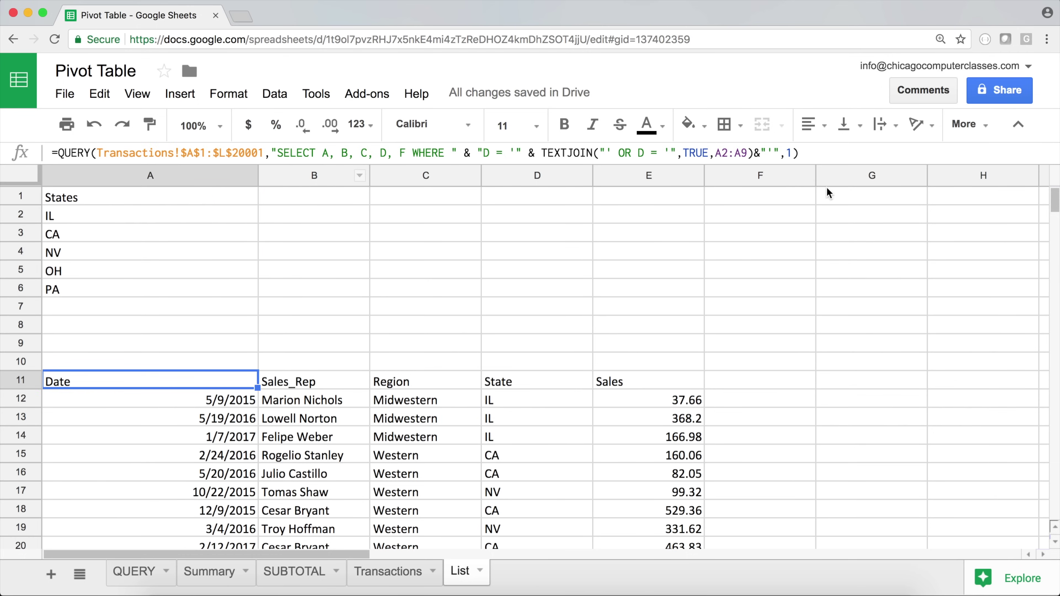
left_click_drag(814, 155, 303, 125)
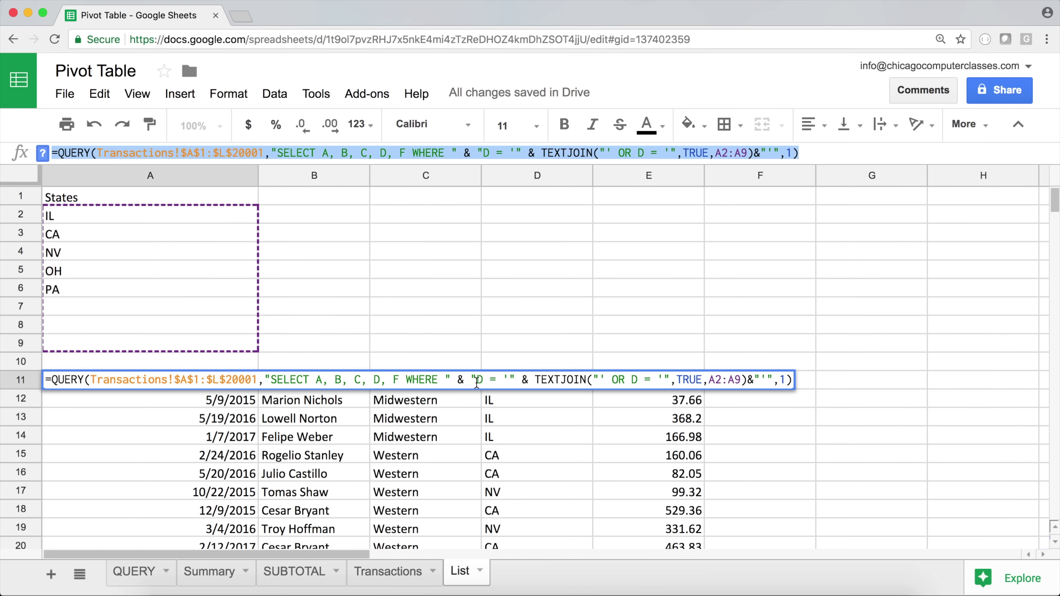
left_click(451, 380)
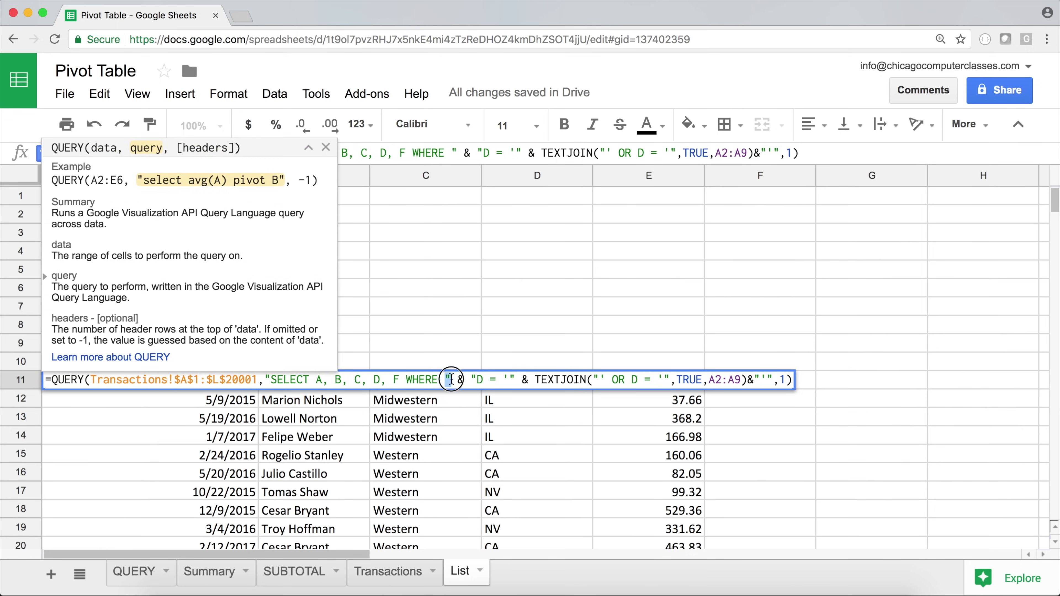
Delete the extra " & " between WHERE and "D = '" in A11's QUERY
left_click(427, 380)
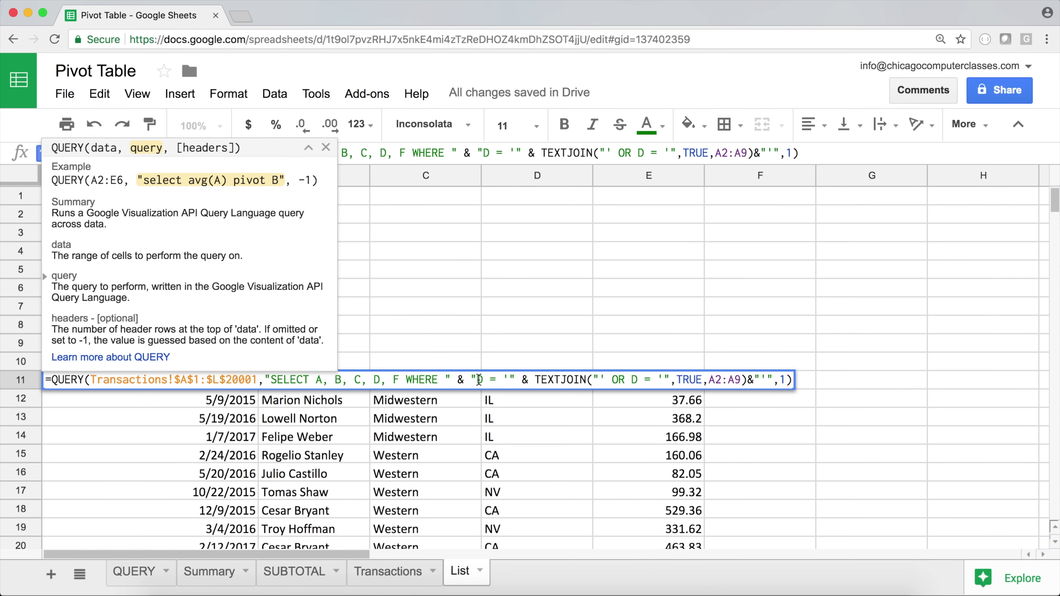
left_click_drag(478, 379, 445, 380)
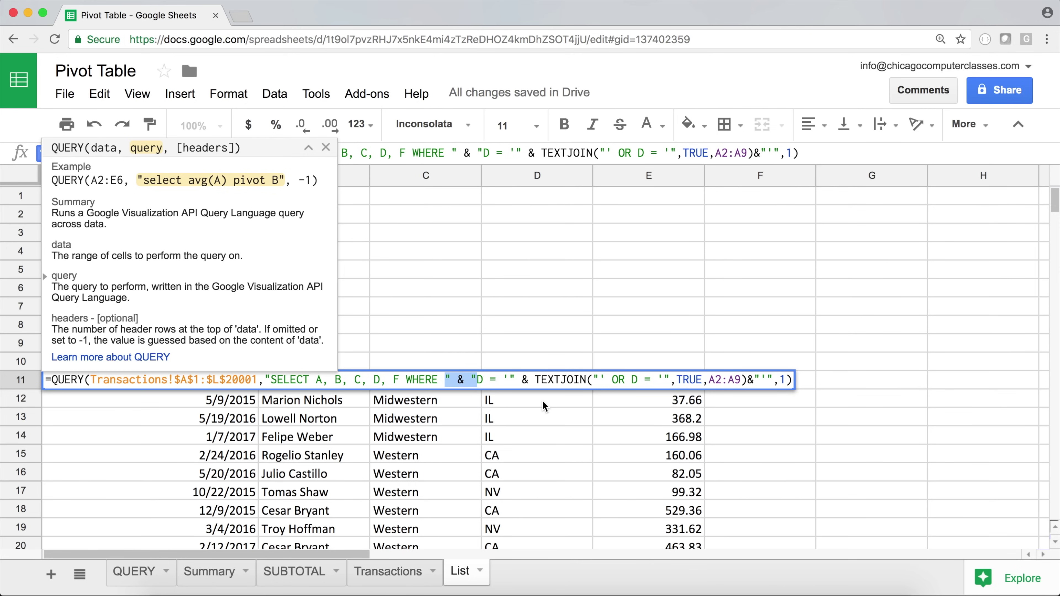
key("BackSpace")
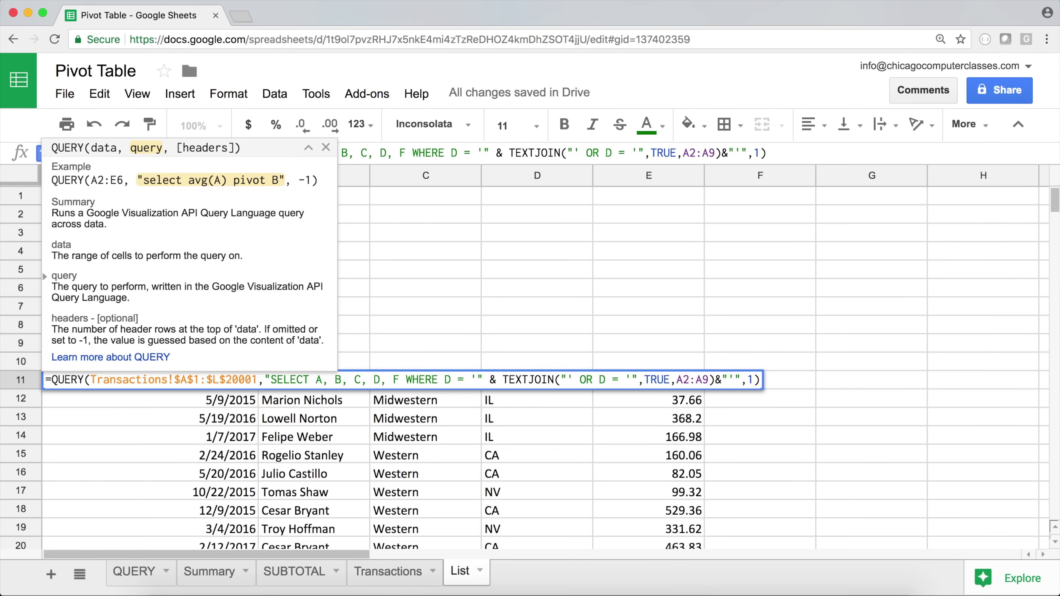
key("Return")
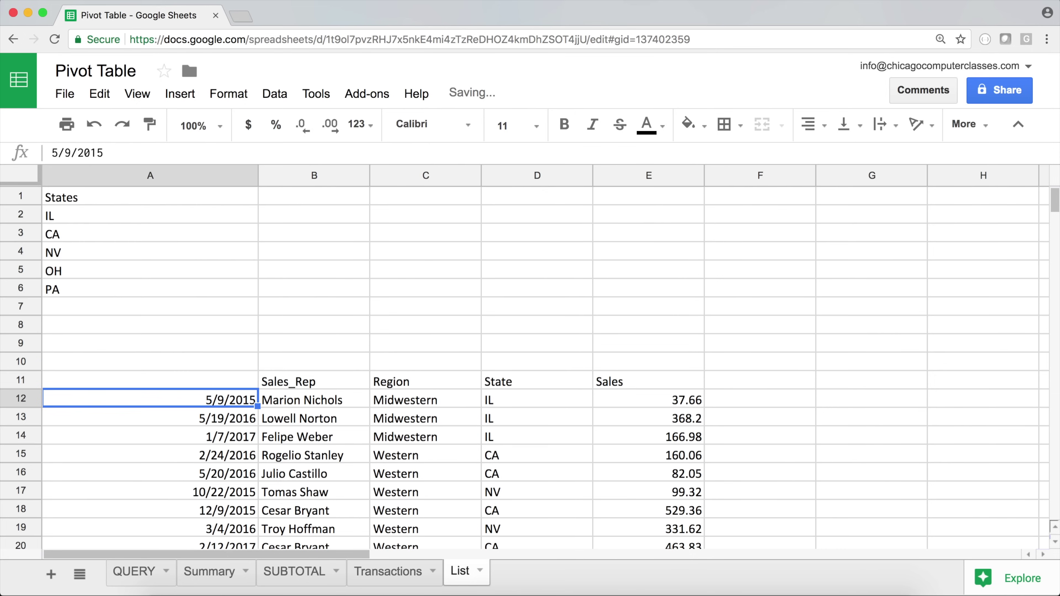
left_click(168, 383)
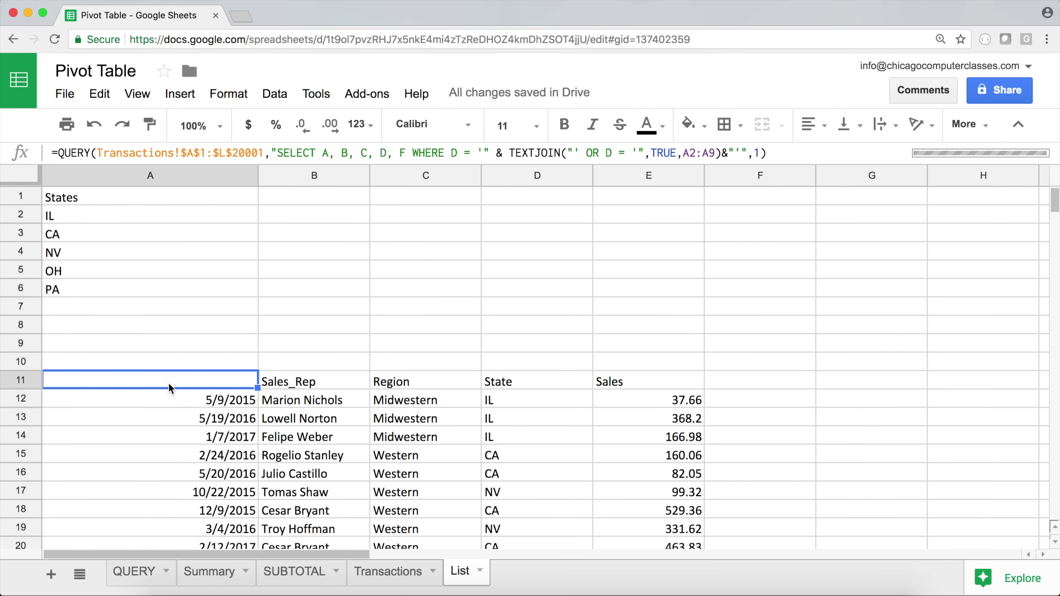
left_click(98, 306)
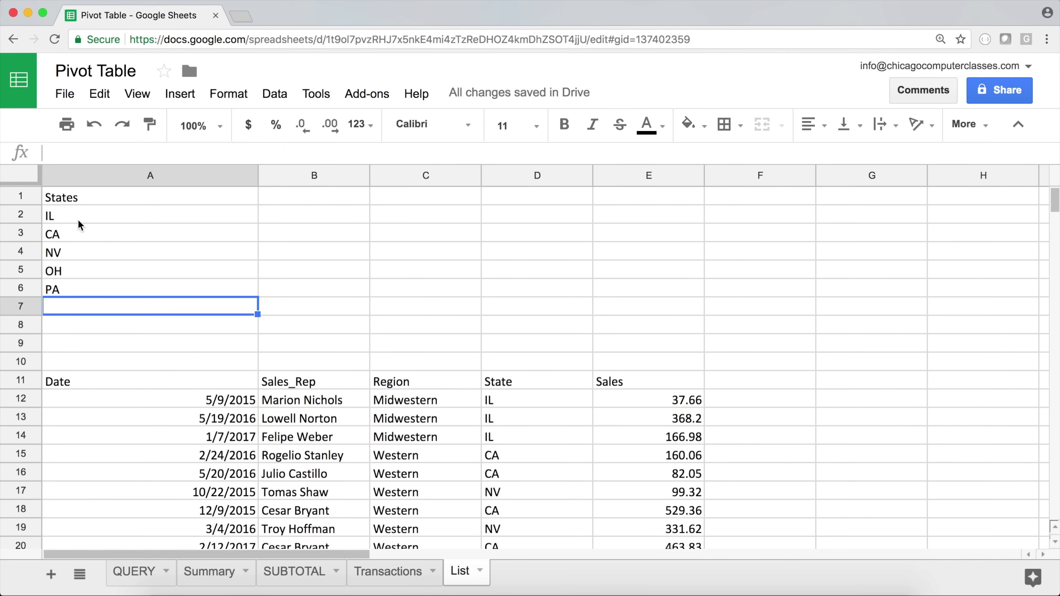
Clear NV, OH and PA from A4:A6, then overwrite IL with PA and CA with NY
left_click_drag(79, 255, 80, 284)
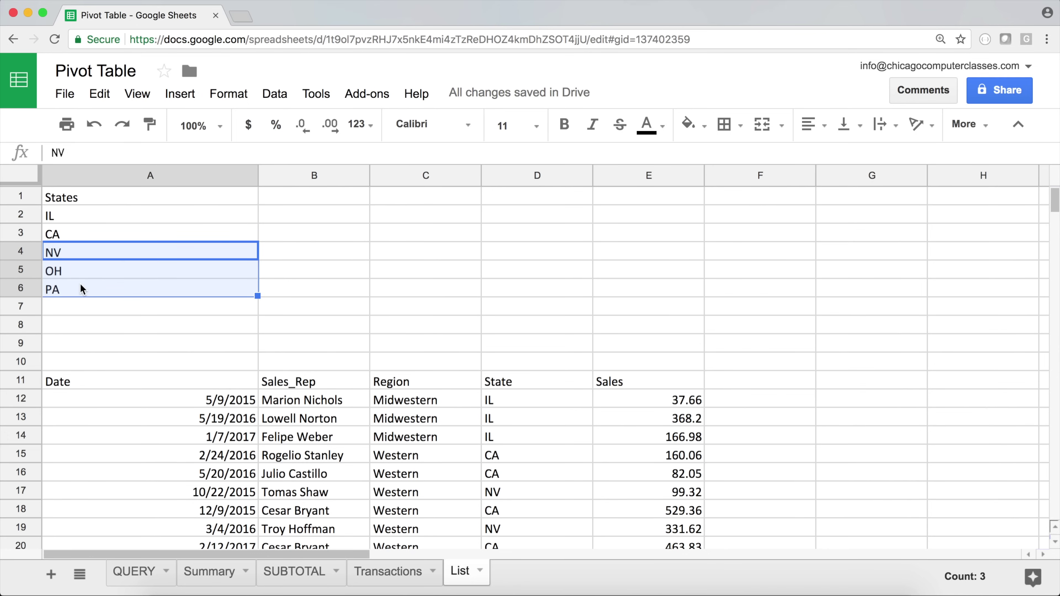
key("Delete")
key("Up")
key("Up")
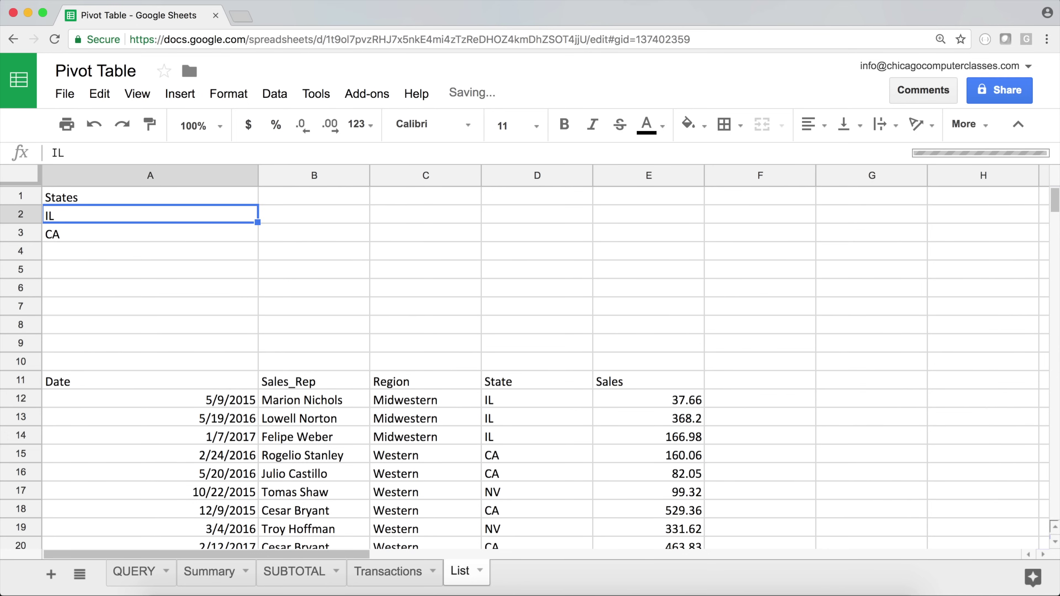
type("PA")
key("Return")
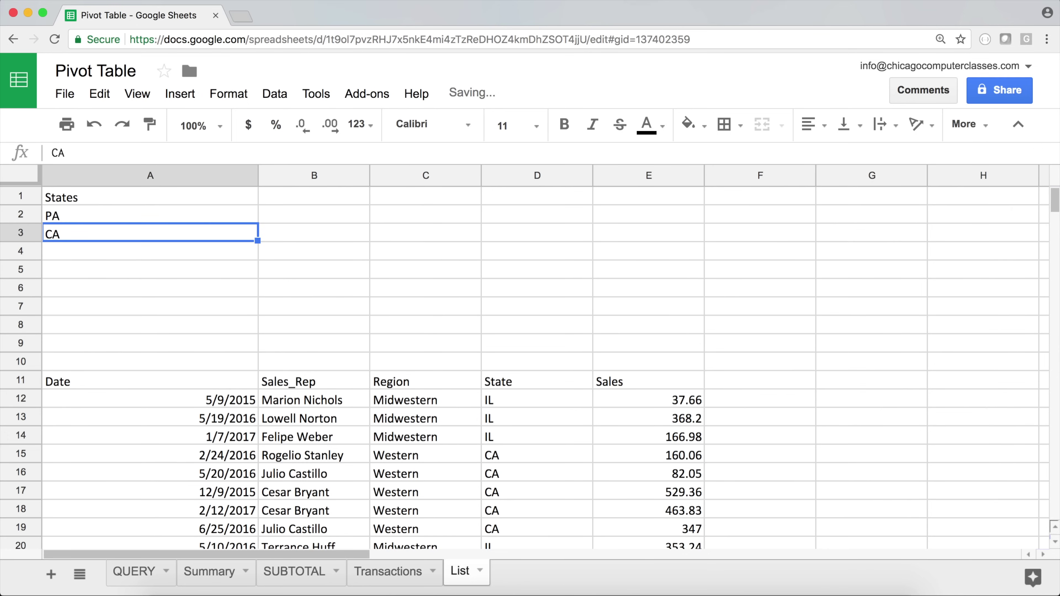
type("NY")
key("Return")
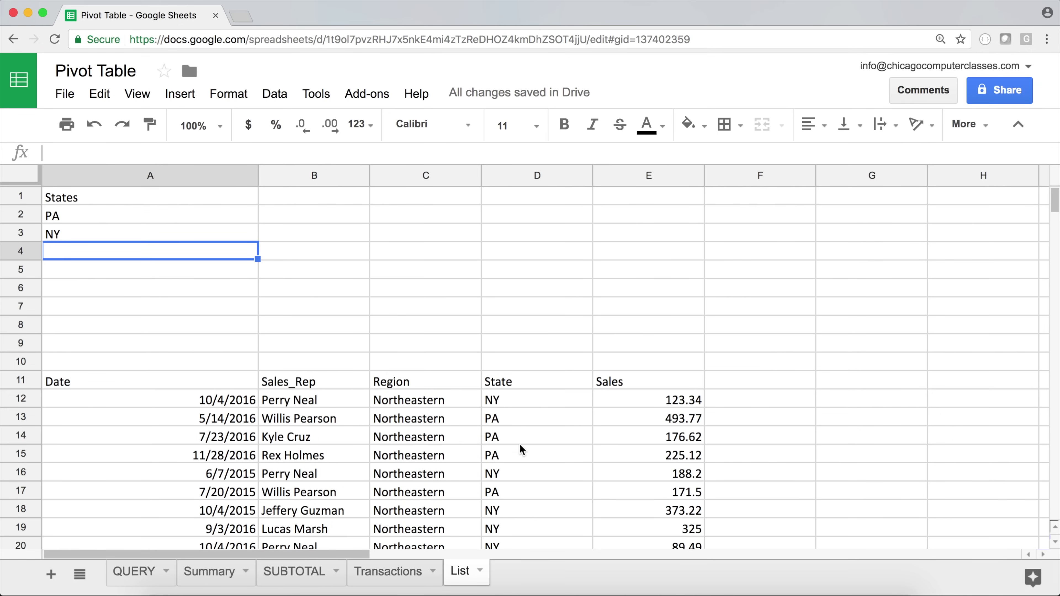
Review the filtered results, which now show only PA and NY transactions, and select the A11 QUERY cell
scroll(521, 488, "down", 10)
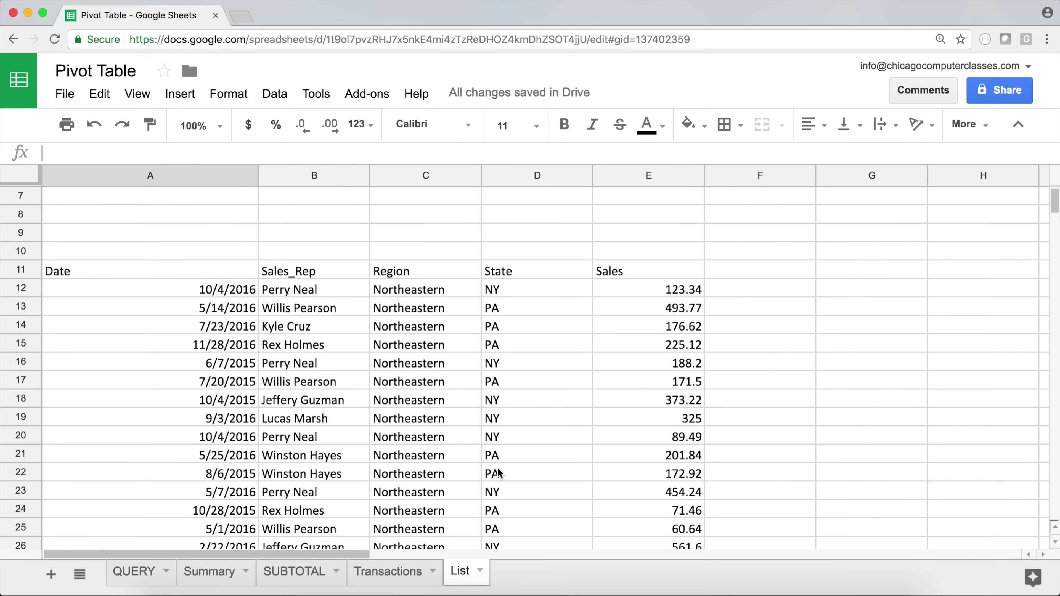
scroll(498, 471, "up", 10)
left_click(120, 272)
left_click(102, 378)
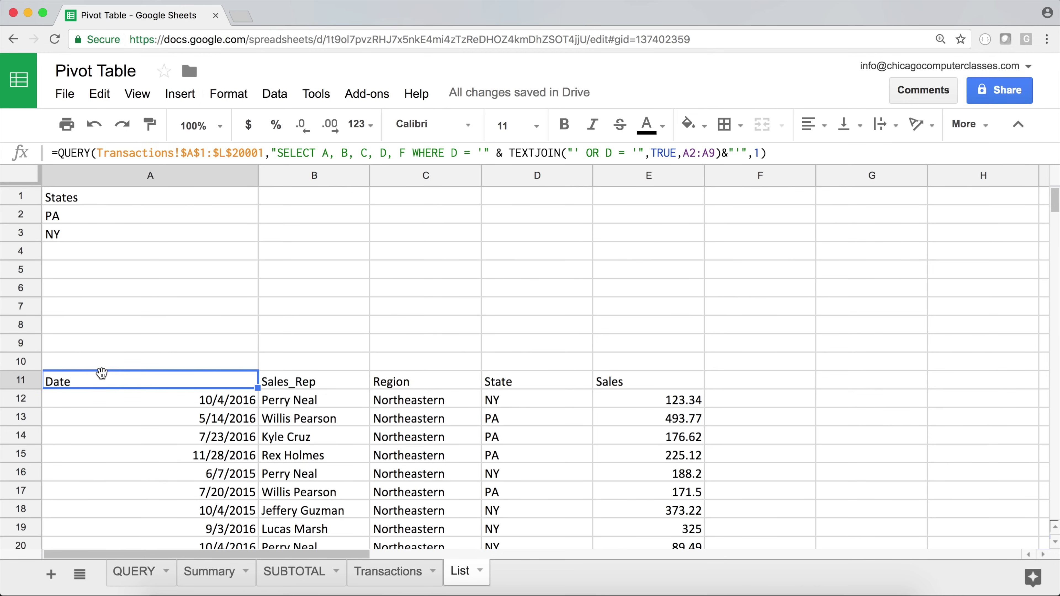
left_click(137, 384)
double_click(137, 384)
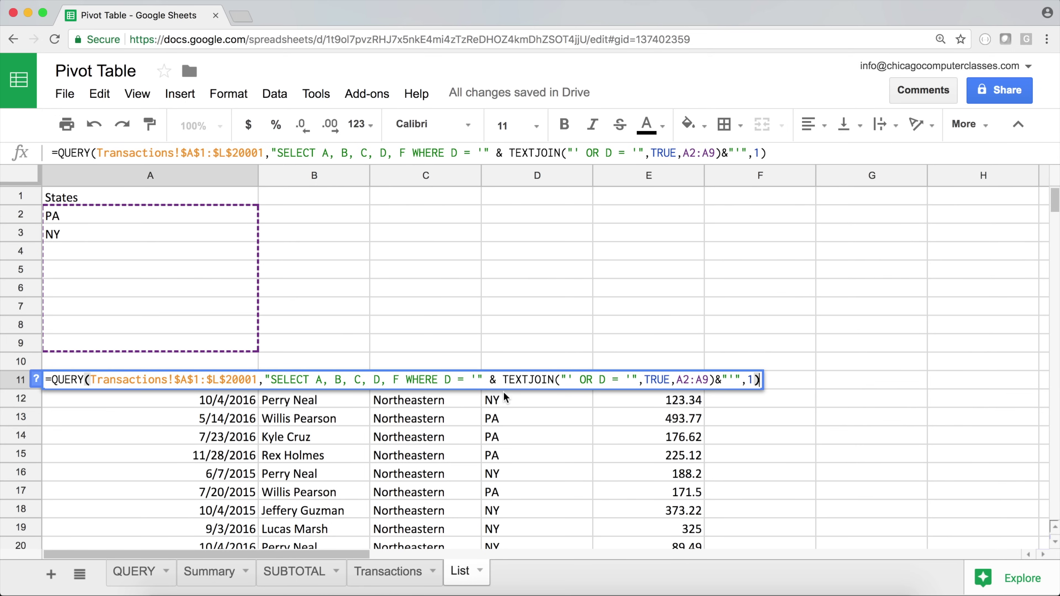
left_click(475, 380)
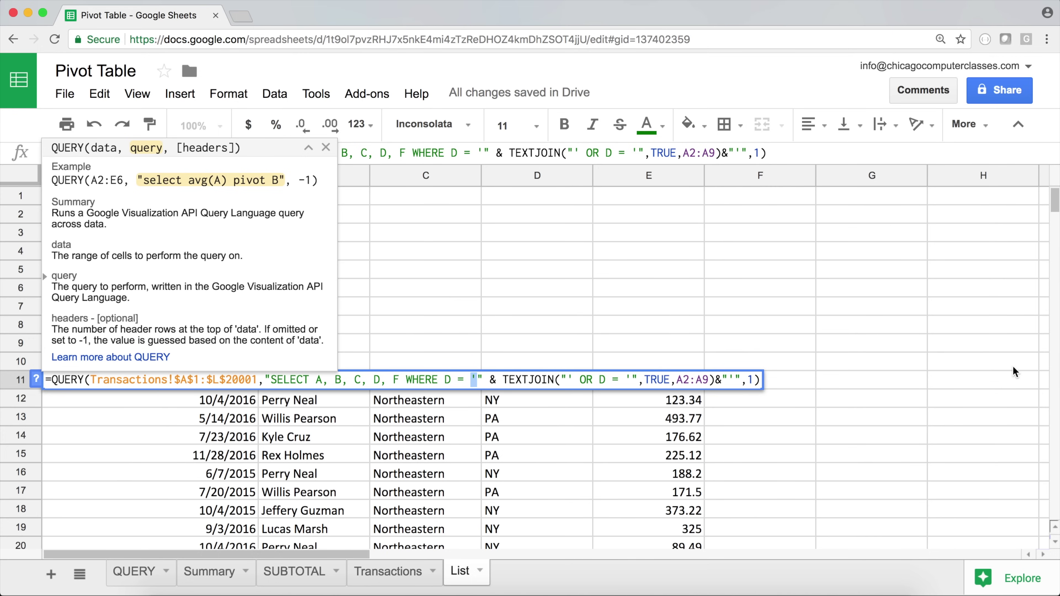
key("Return")
left_click(425, 251)
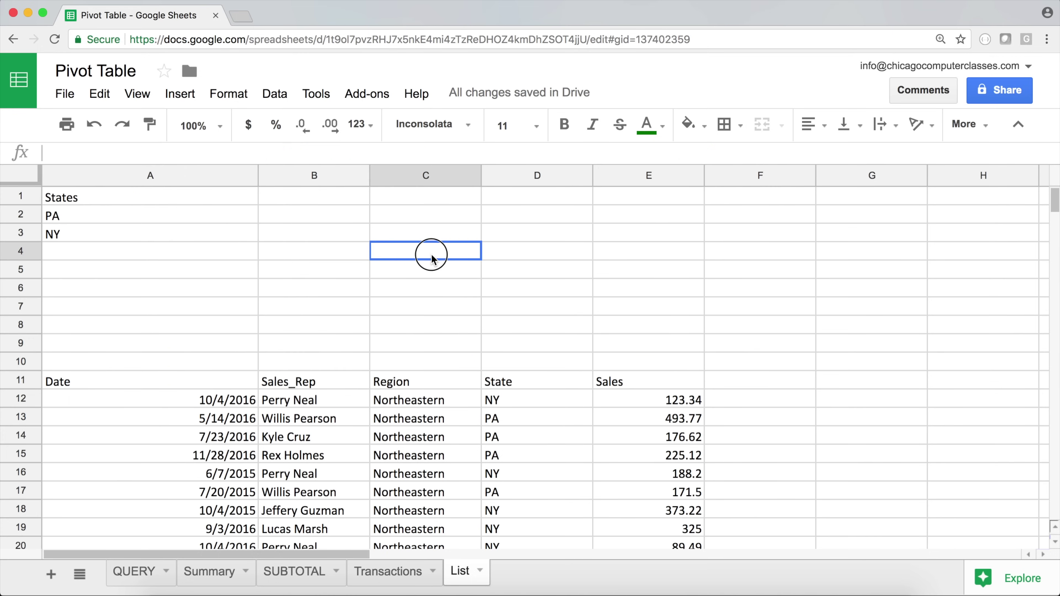
left_click(74, 238)
left_click(147, 255)
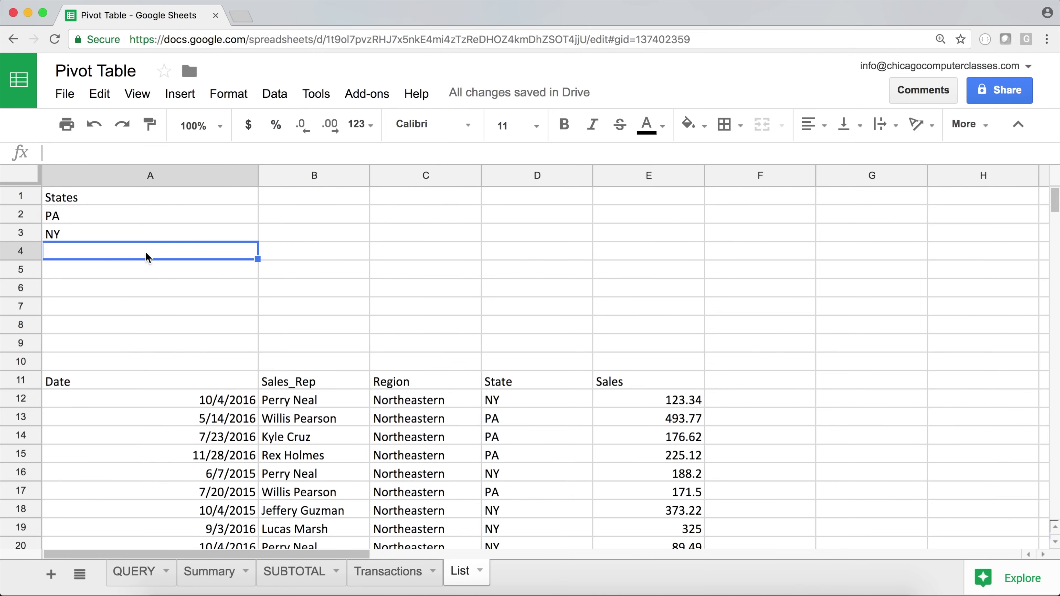
left_click(130, 212)
left_click(129, 195)
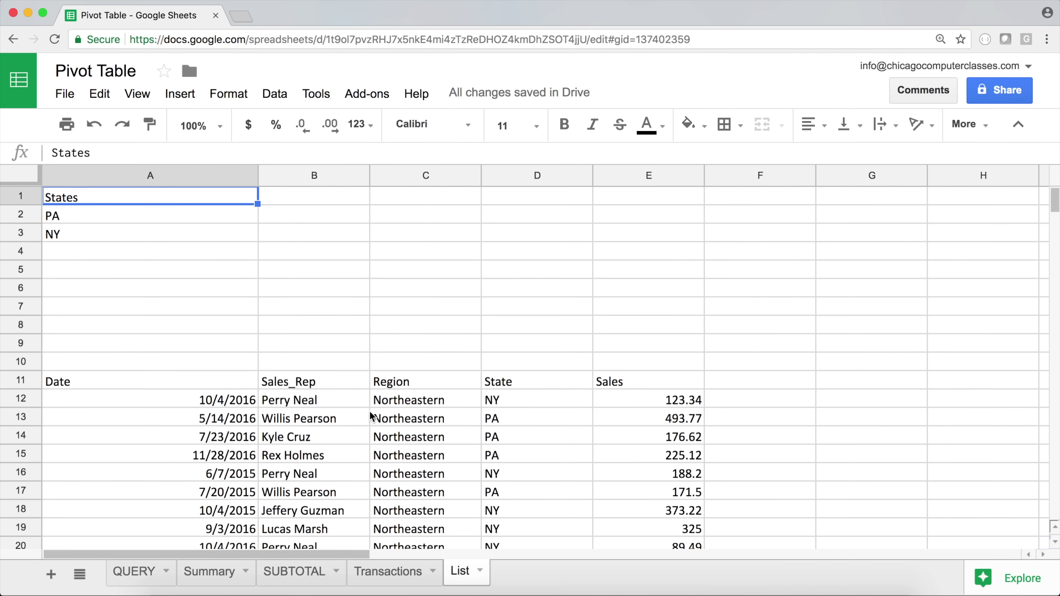